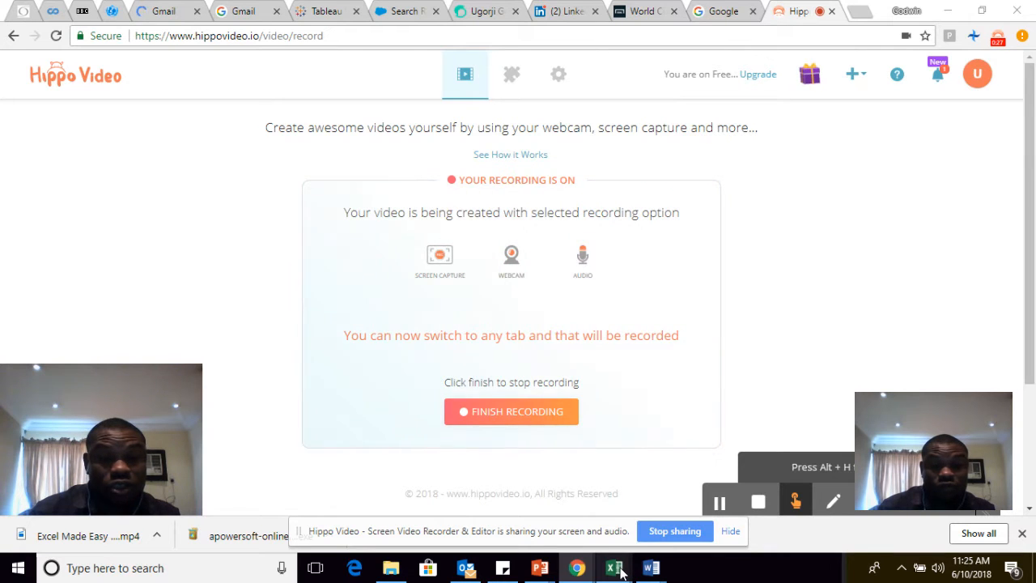
Step: Switch to the Book2 workbook in Excel and open its Topics sheet
mouse_move(619, 572)
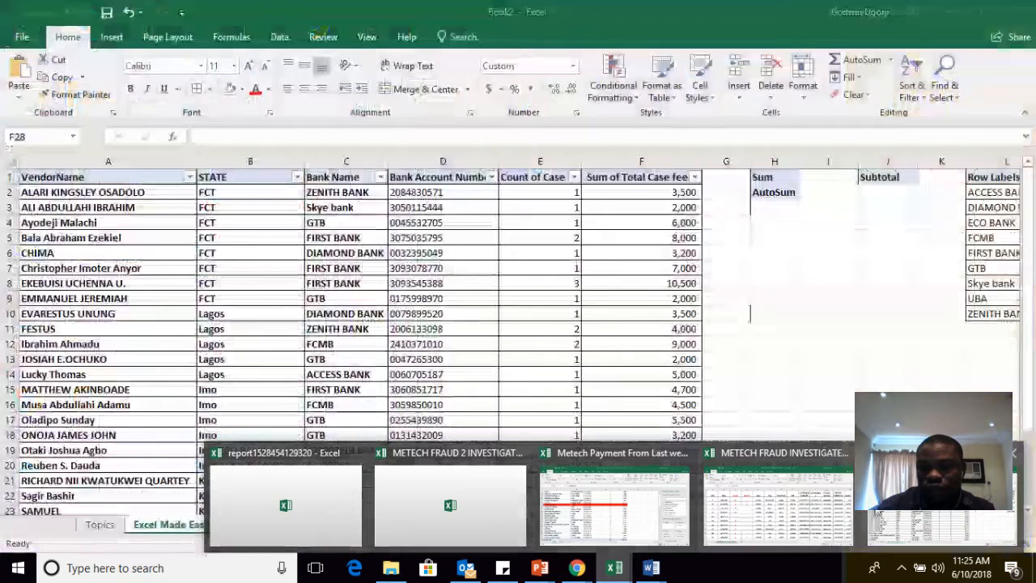
left_click(878, 514)
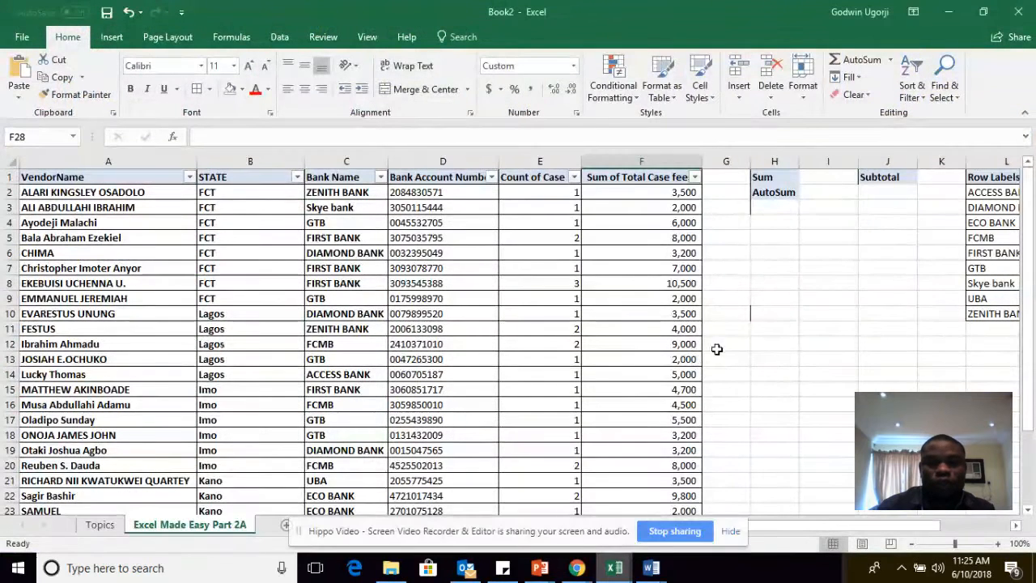
left_click(99, 526)
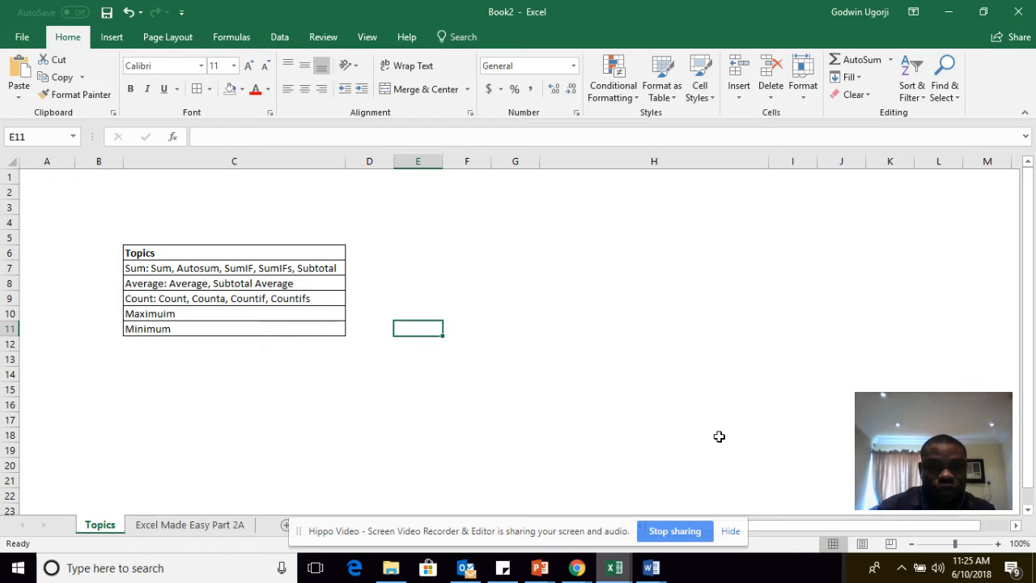
Step: Review the listed topics in cells C7 to C11, from Sum down to Minimum, and return to the Sum entry
left_click(142, 268)
left_click(143, 283)
left_click(143, 298)
left_click(138, 312)
left_click(139, 328)
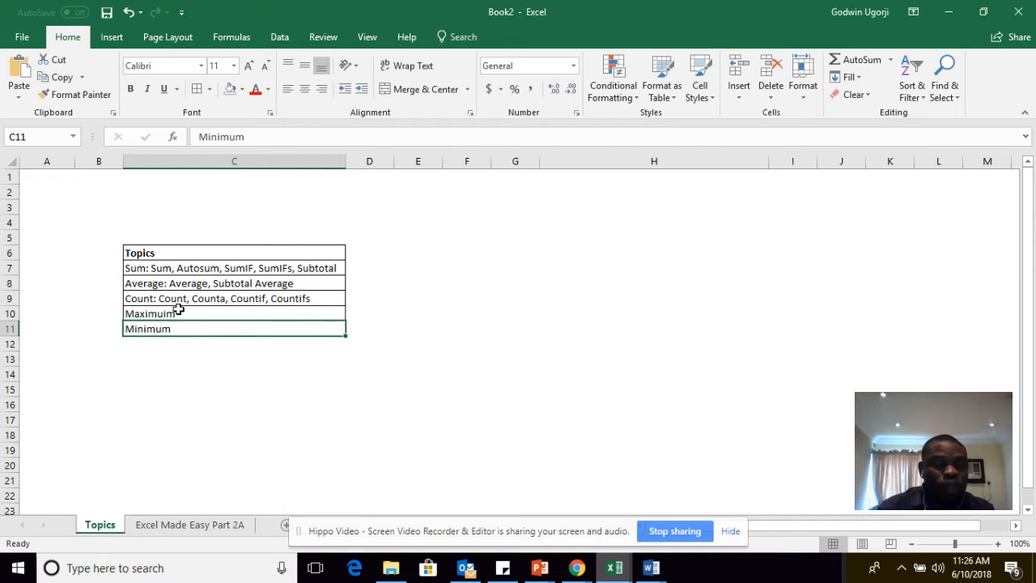
left_click(143, 270)
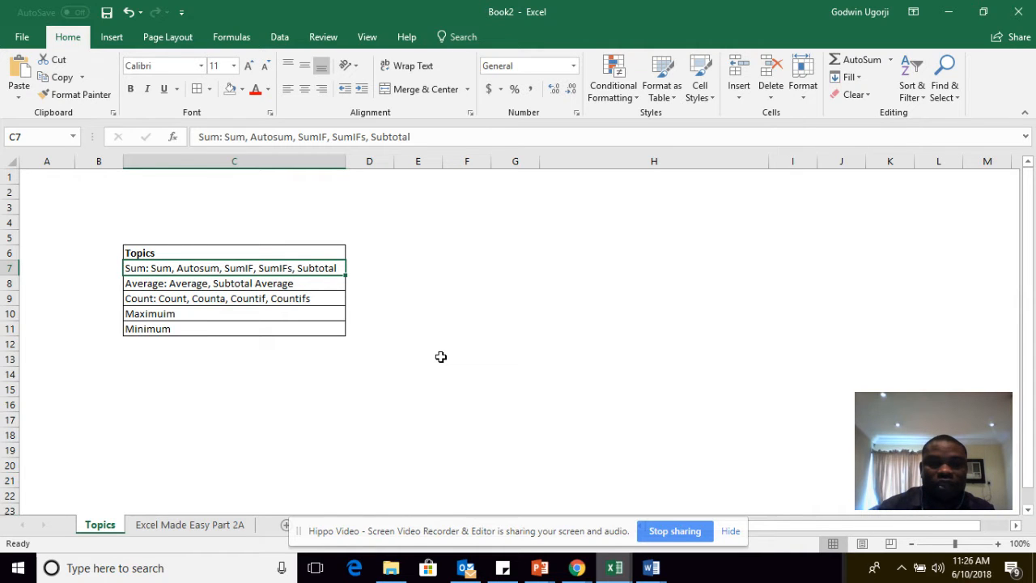
Step: Open the Excel Made Easy Part 2A sheet and go through its column headers from VendorName to Sum of Total Case fees
left_click(154, 526)
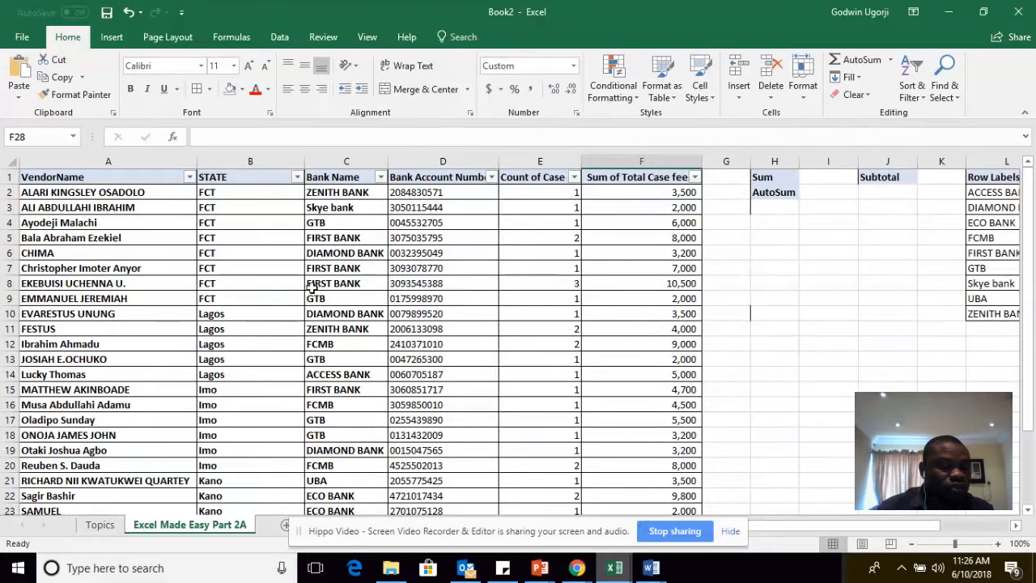
left_click(34, 177)
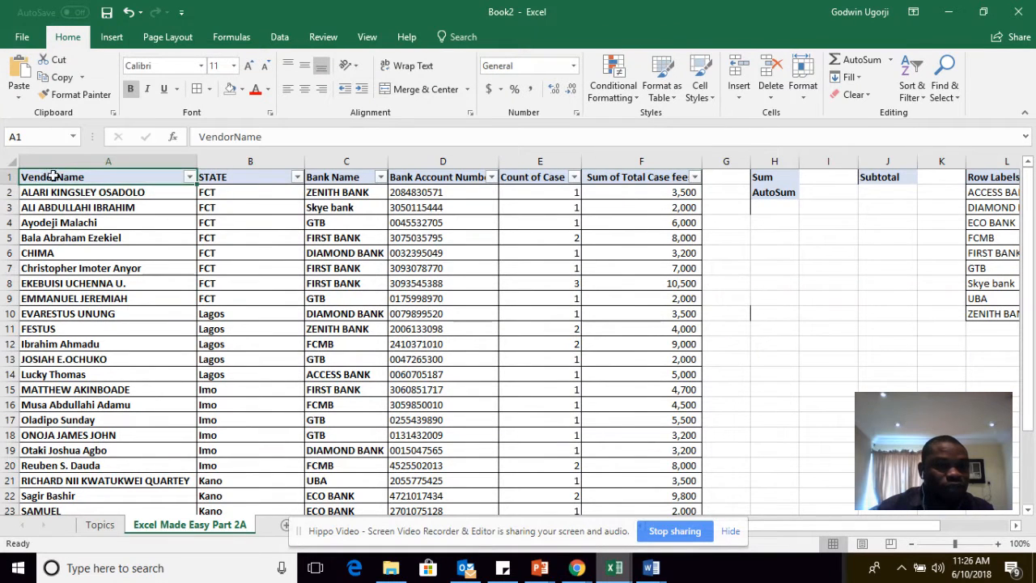
left_click(206, 176)
left_click(324, 174)
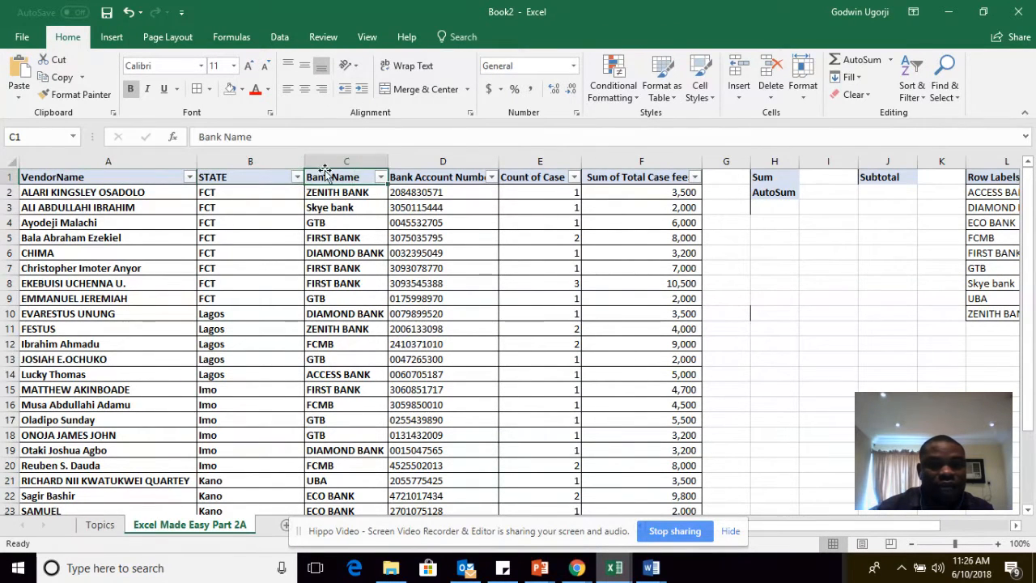
left_click(444, 176)
left_click(528, 178)
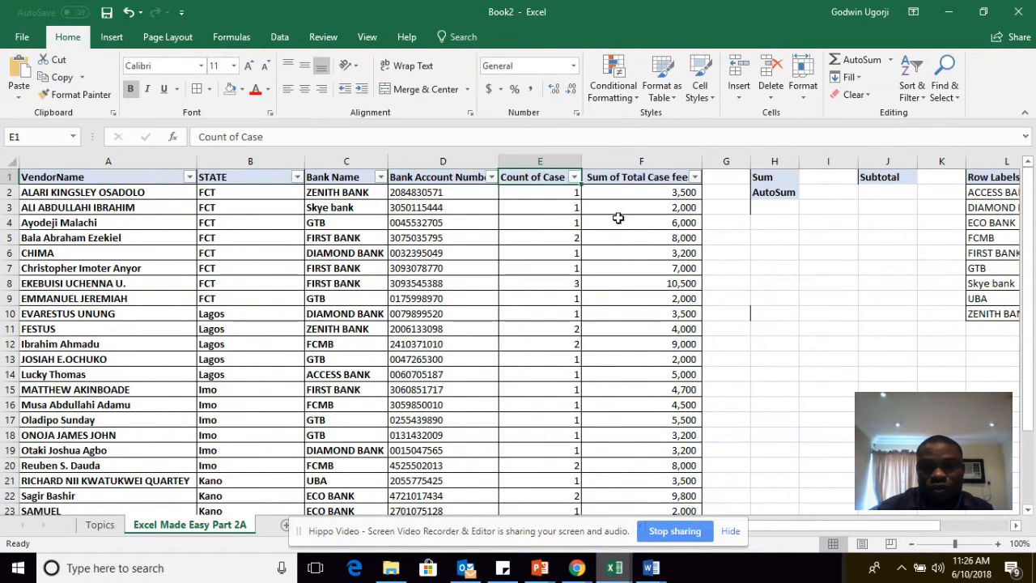
left_click(631, 178)
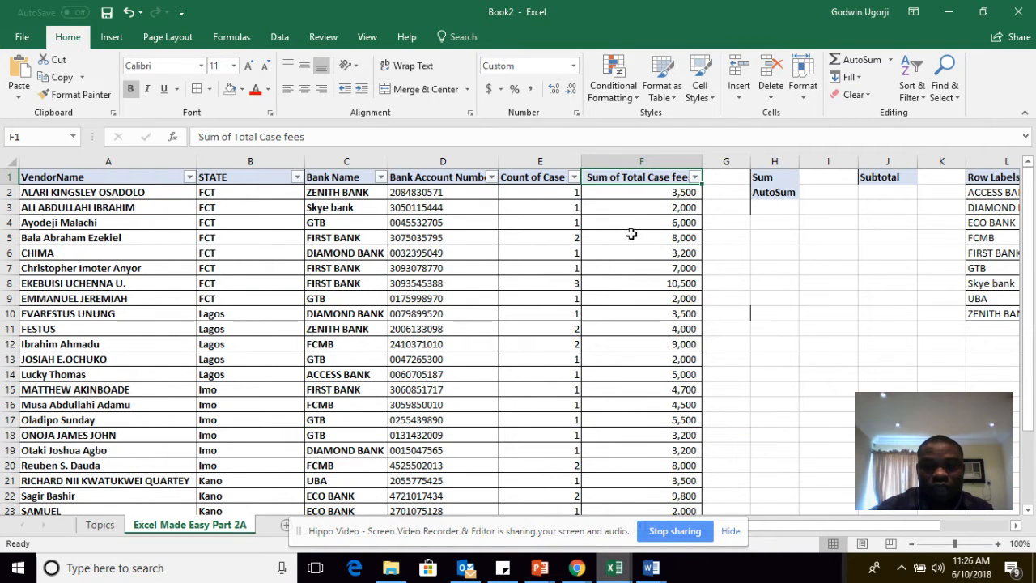
Step: Highlight the case fee values in F2:F27 to examine the data for summing, and clear the selection
left_click(680, 194)
left_click_drag(682, 238, 672, 488)
scroll(719, 411, "up", 2)
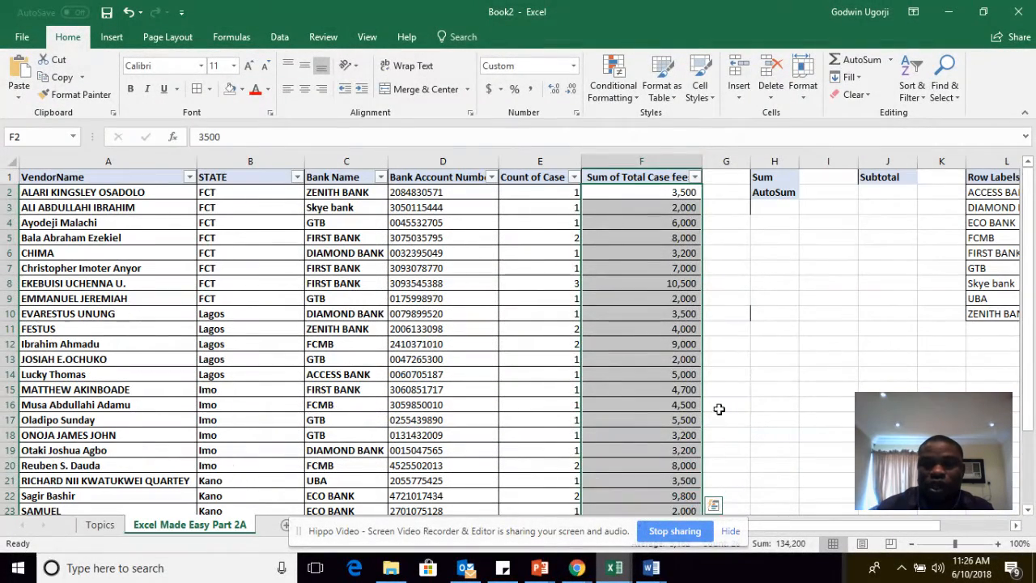
left_click(787, 298)
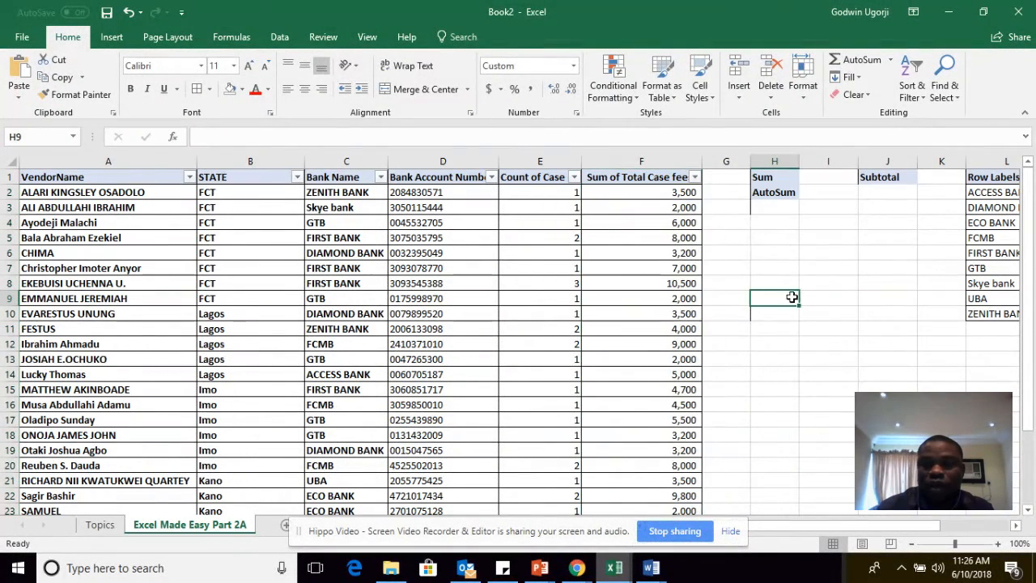
Step: Insert the SUM function from the Math & Trig function library into cell I1, beside the Sum label
left_click(826, 175)
left_click(773, 179)
left_click(826, 179)
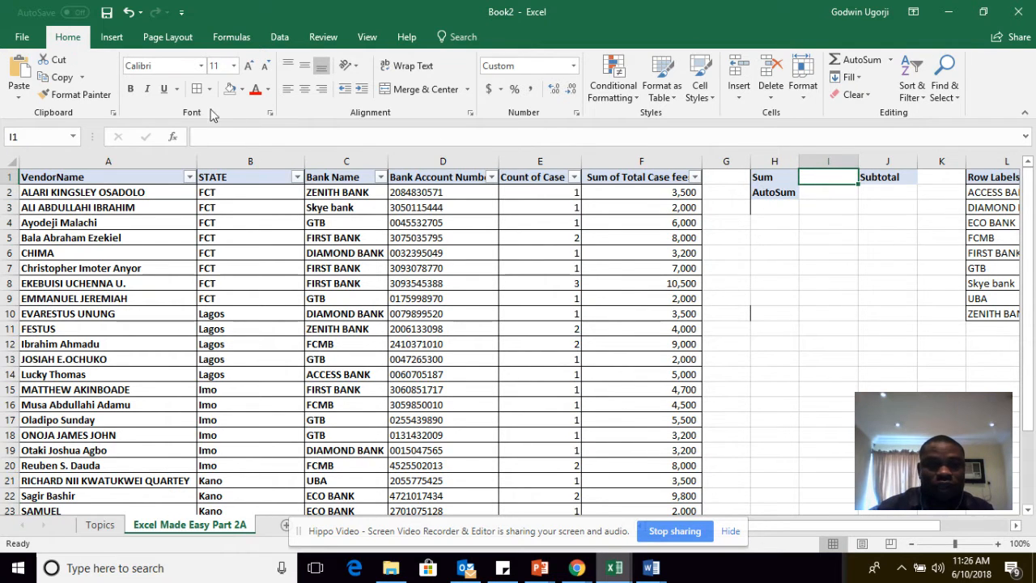
left_click(231, 36)
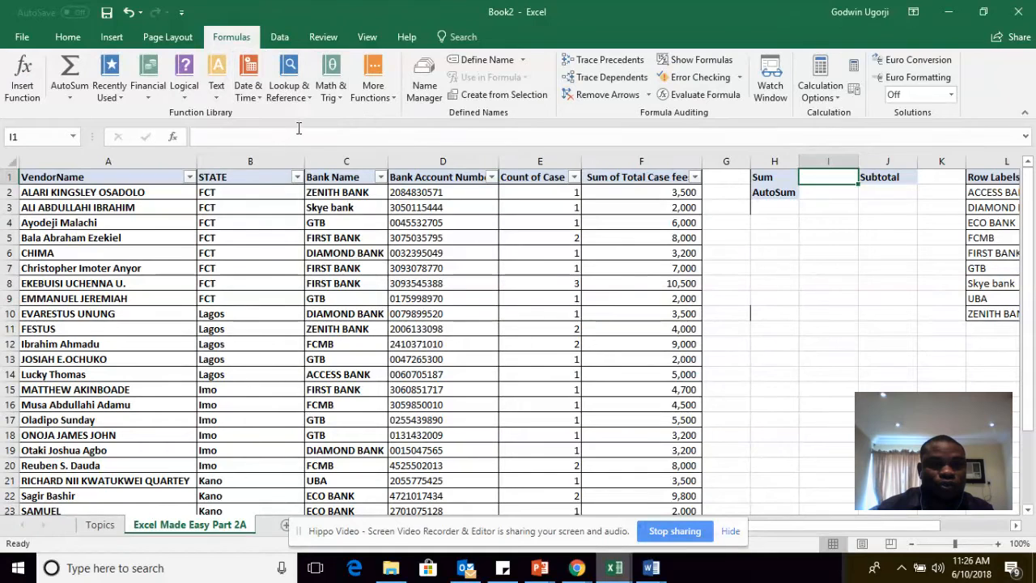
left_click(334, 96)
left_click_drag(423, 195, 448, 356)
scroll(411, 378, "down", 3)
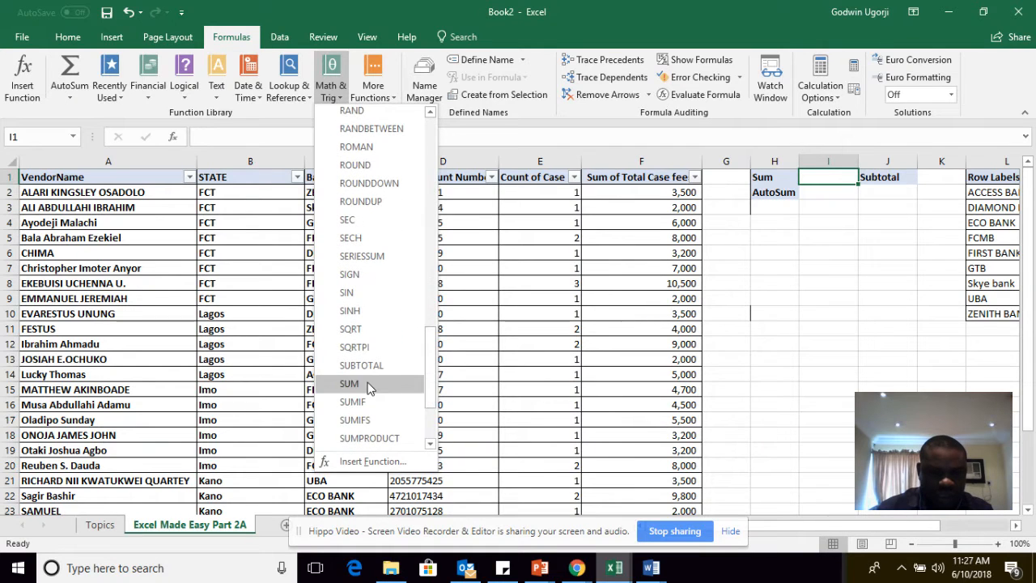
left_click(368, 385)
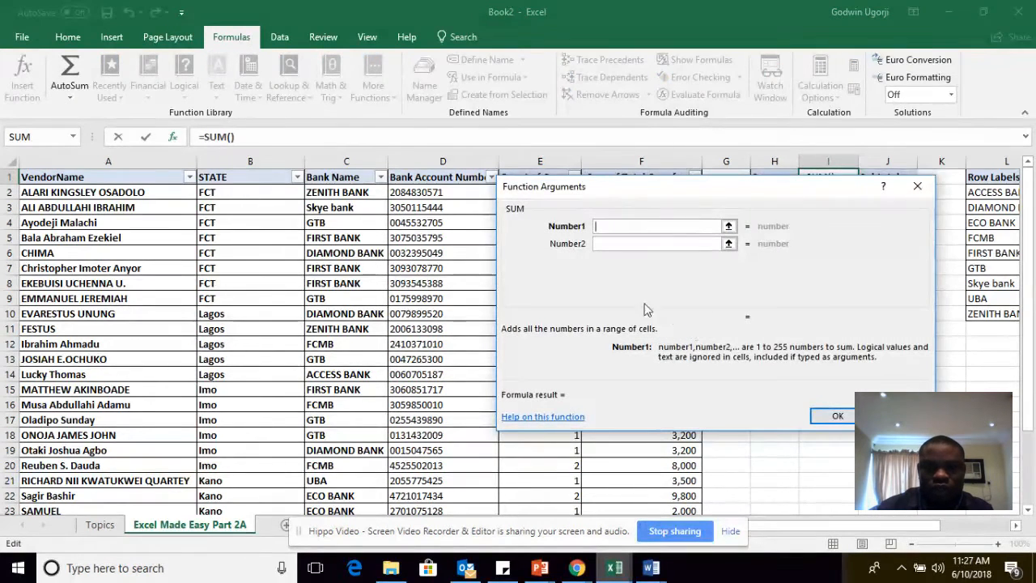
Step: Set the SUM function's Number1 argument to F2:F27 and apply the formula to cell I1
left_click_drag(654, 196, 247, 182)
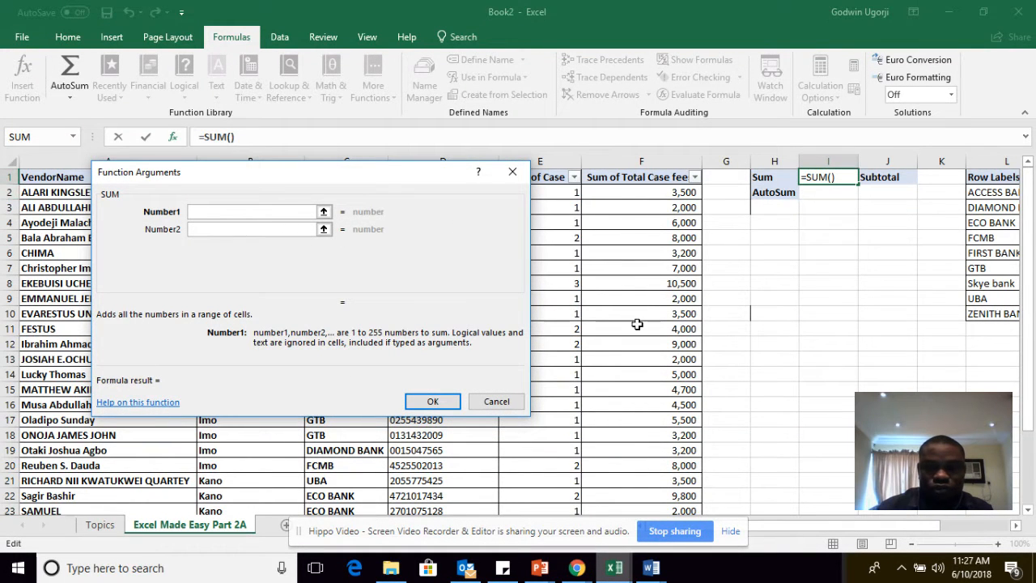
scroll(639, 332, "down", 5)
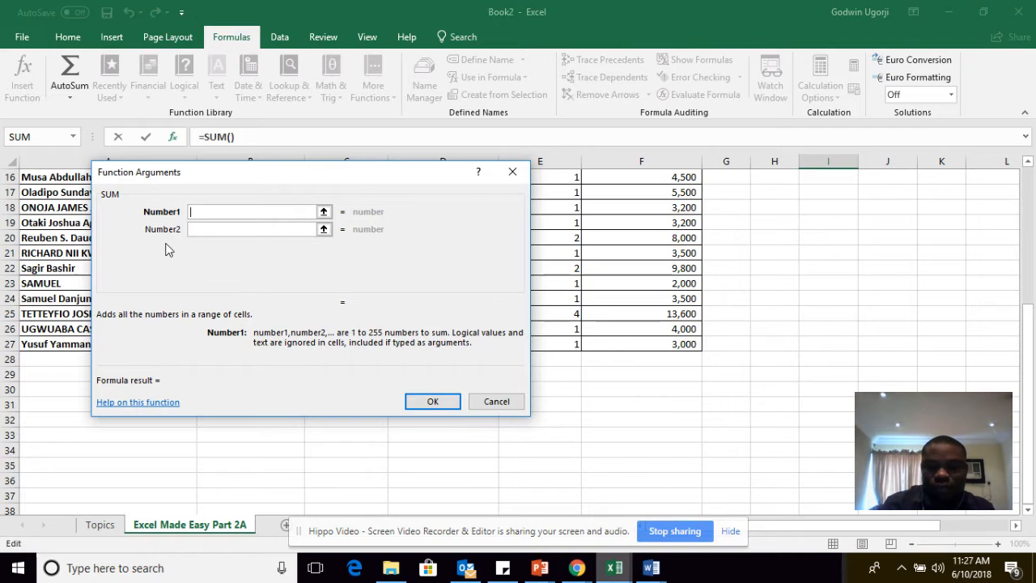
type("F")
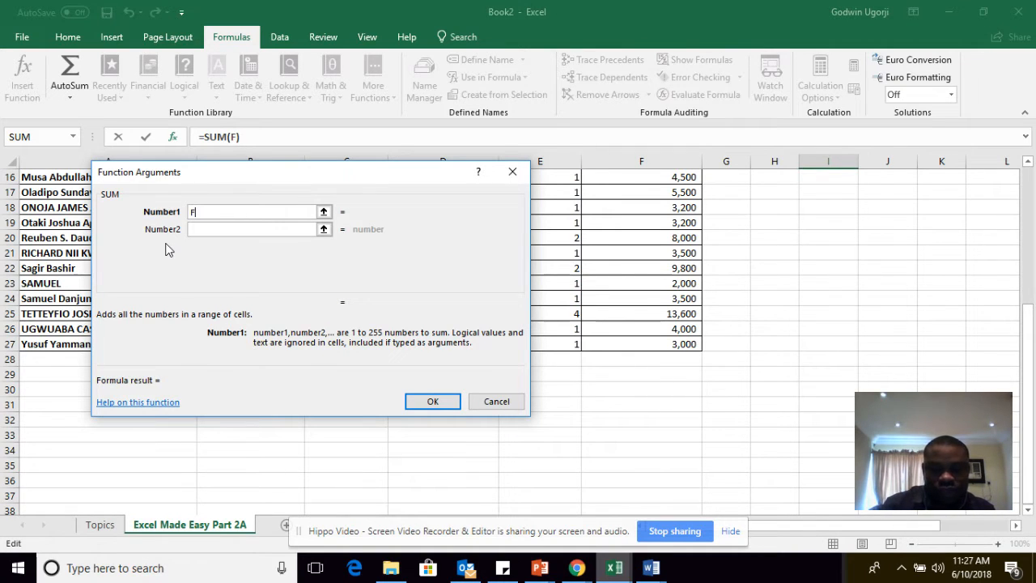
type("2")
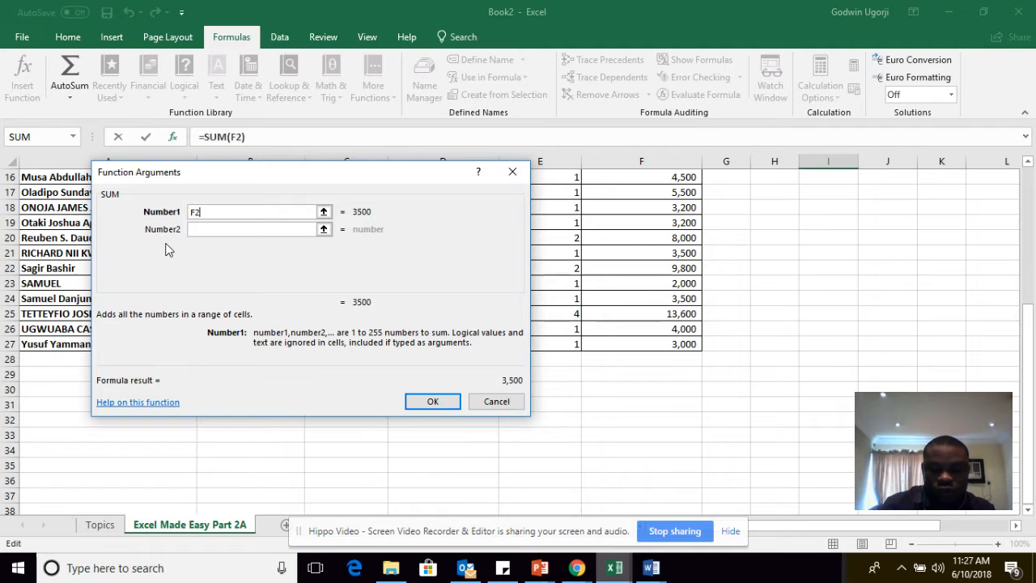
type(":")
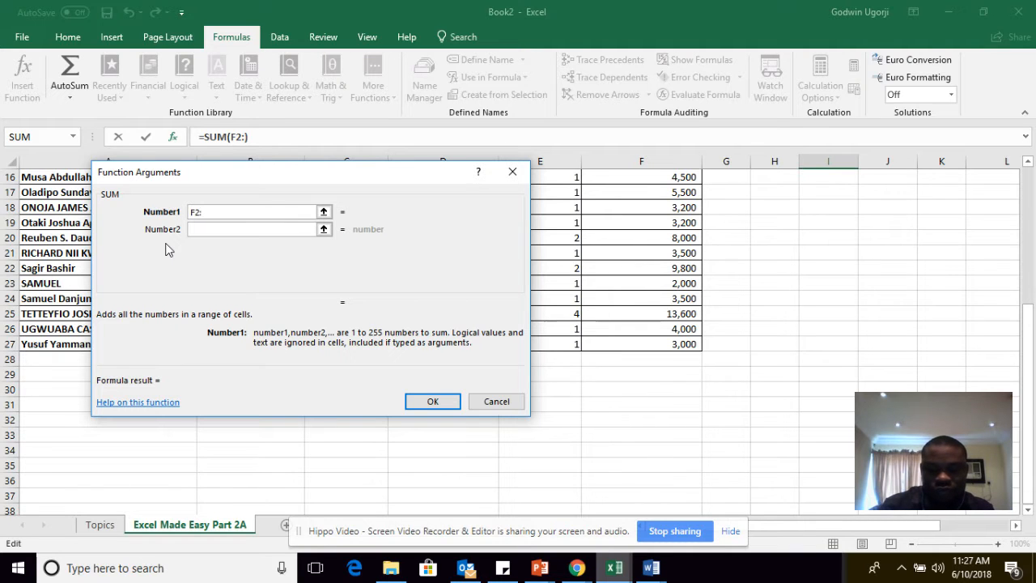
type("f27")
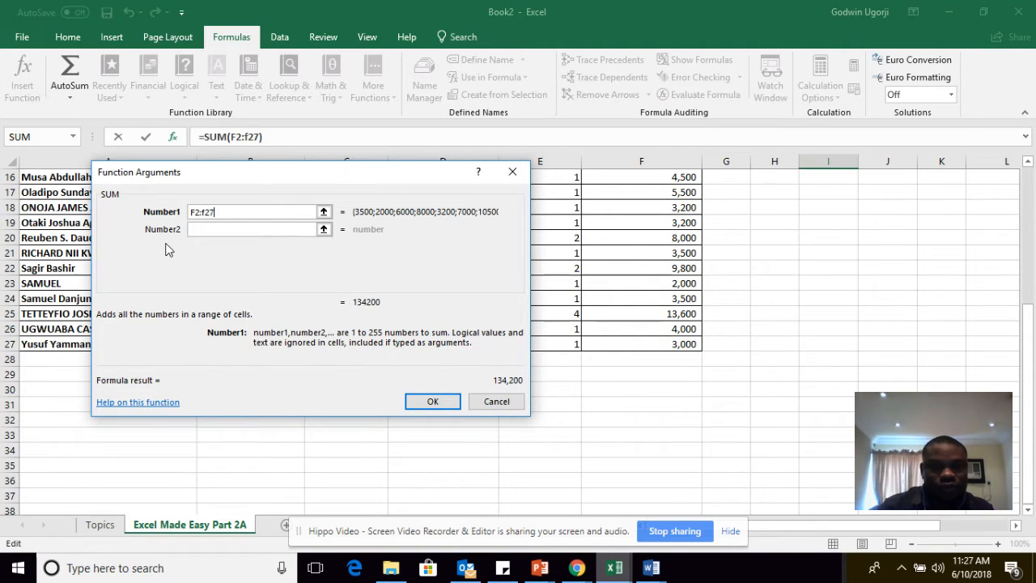
left_click(429, 400)
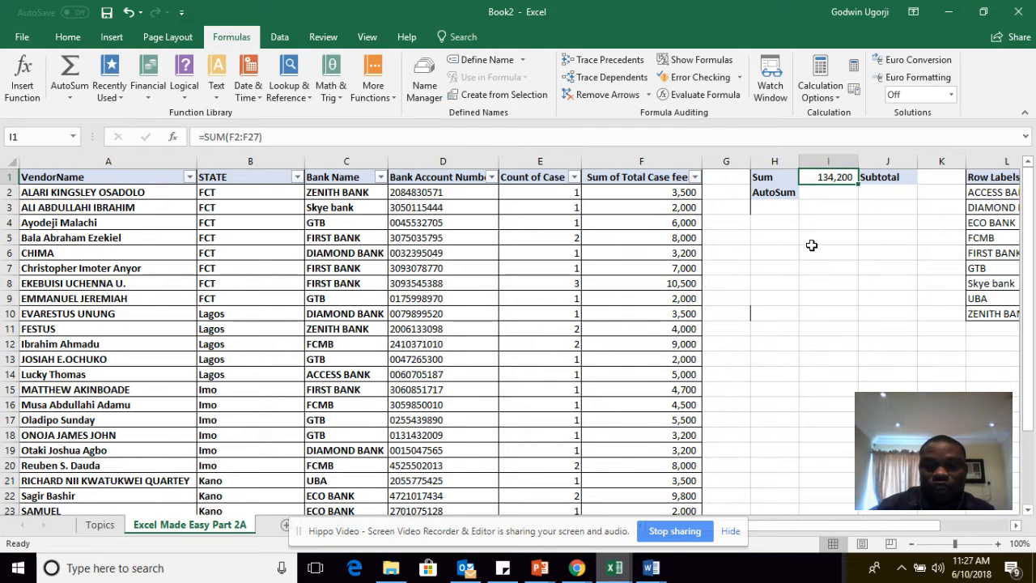
Step: Clear cell I1 and enter the formula =SUM(F2:F27) directly in it, picking the fee values as the range
key("BackSpace")
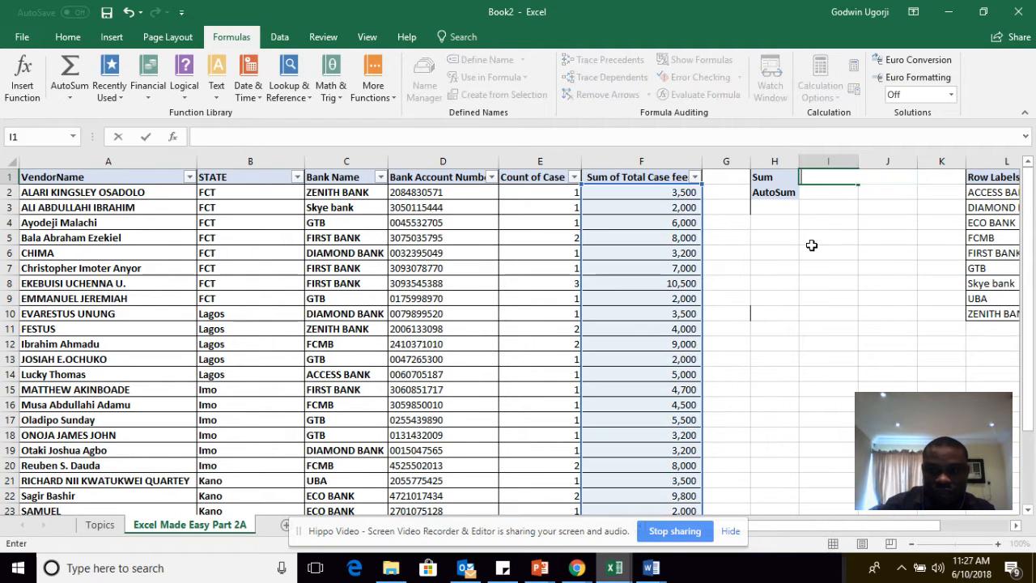
left_click(810, 263)
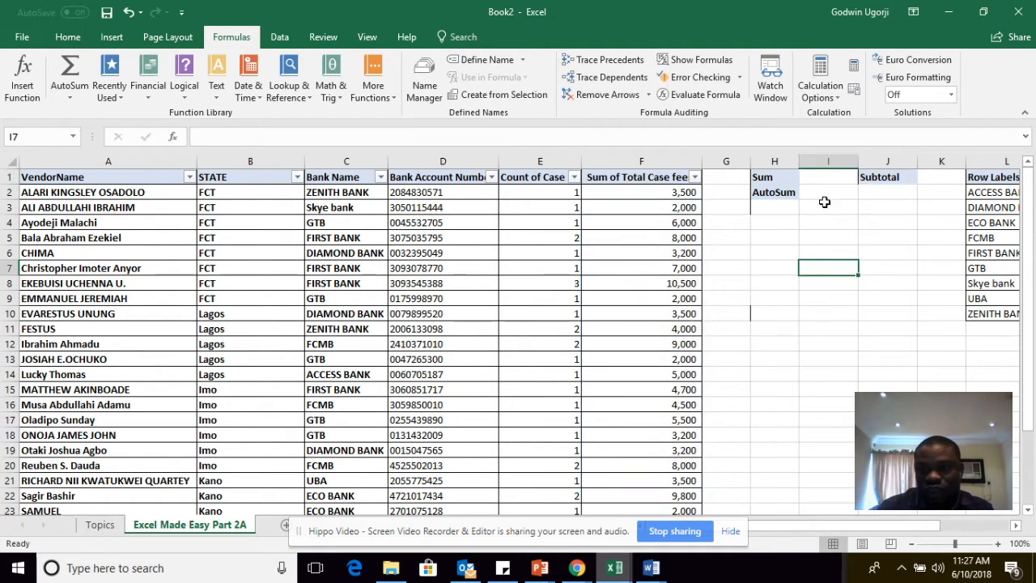
left_click(823, 174)
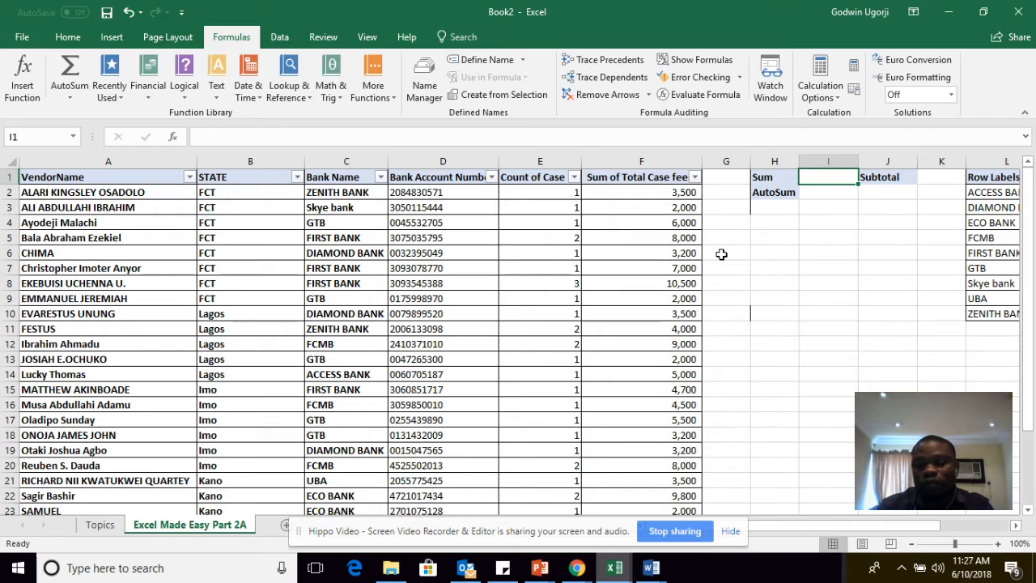
type("=")
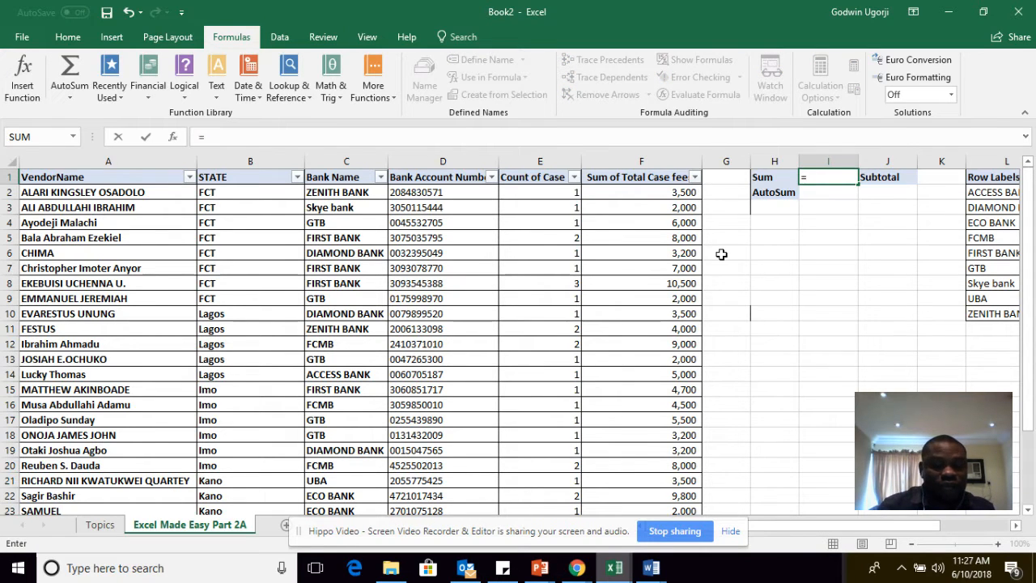
type("sum")
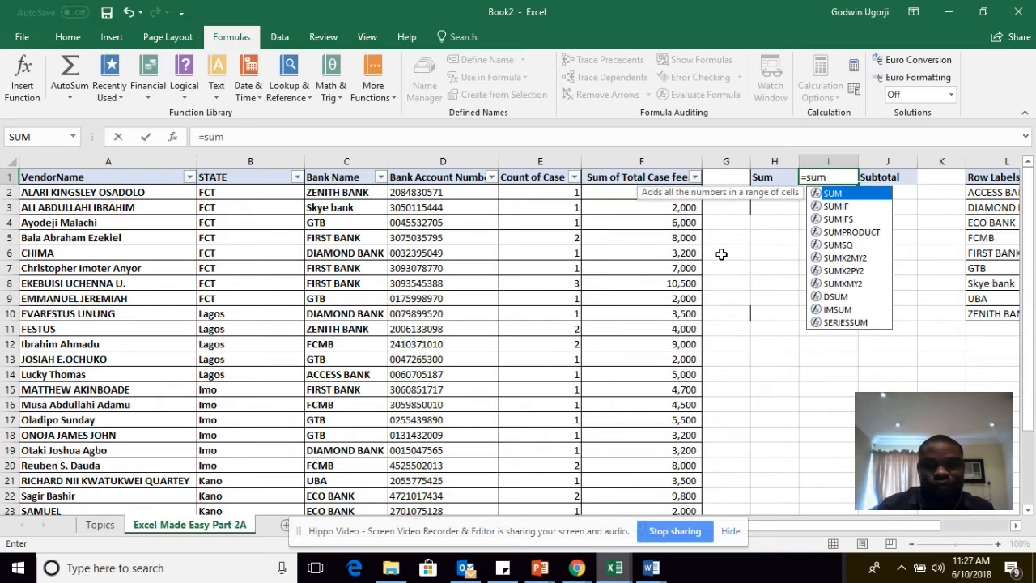
double_click(831, 195)
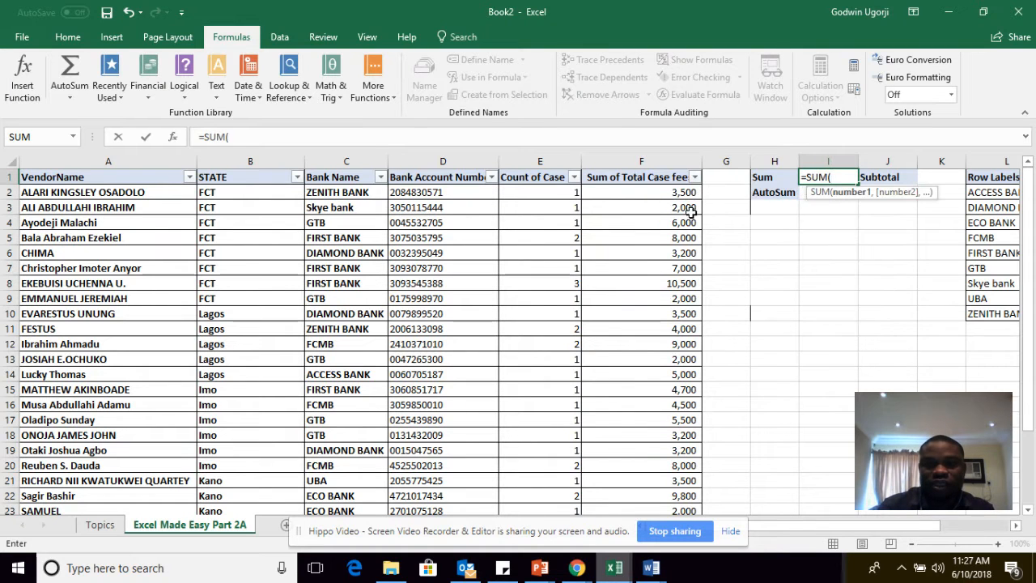
left_click_drag(654, 192, 655, 497)
key("Return")
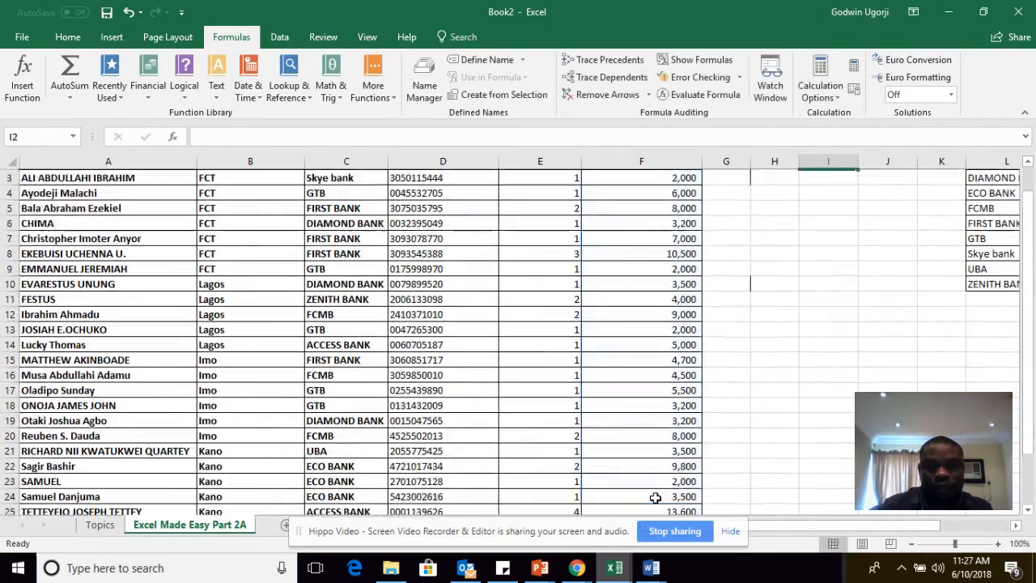
scroll(655, 498, "up", 1)
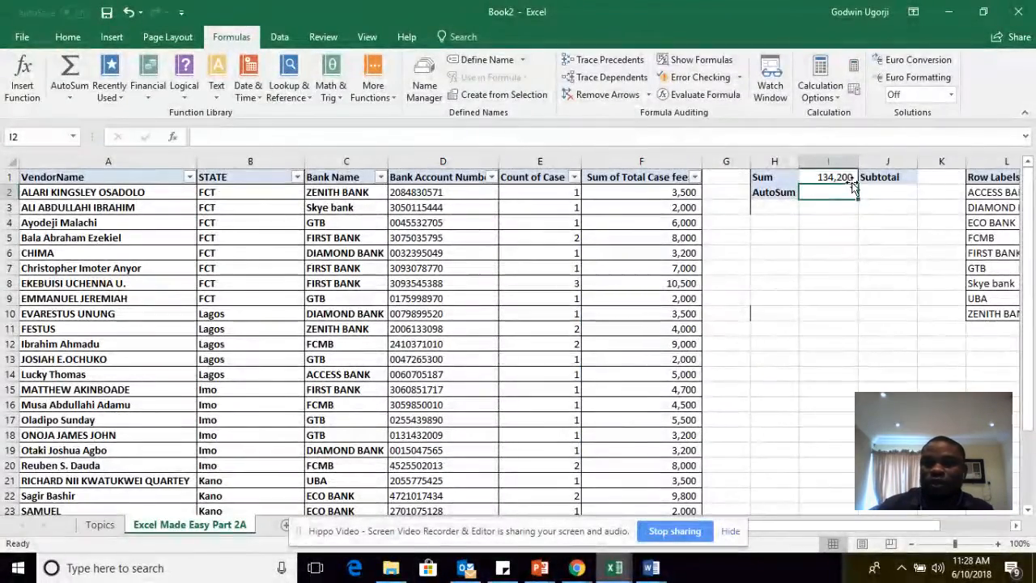
left_click(840, 175)
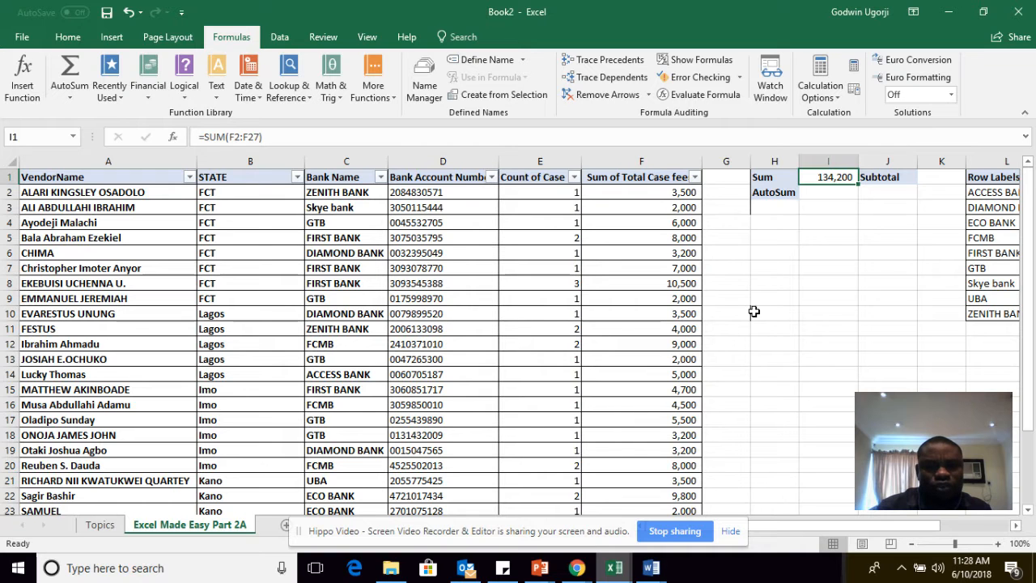
Step: Insert an AutoSum in cell I2 beside the AutoSum label, accepting the suggested range E2:H2
left_click(67, 37)
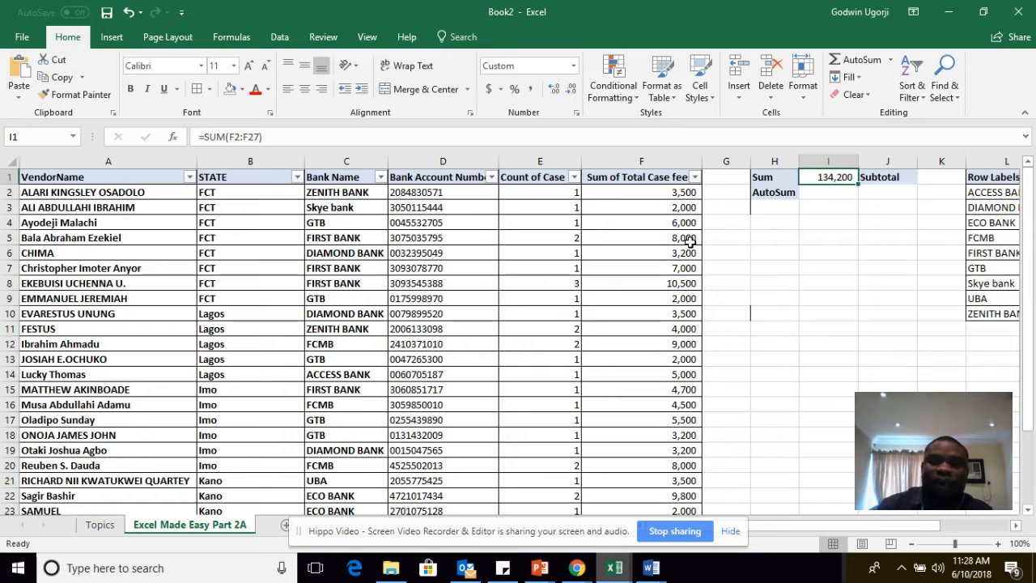
left_click(769, 193)
left_click(825, 188)
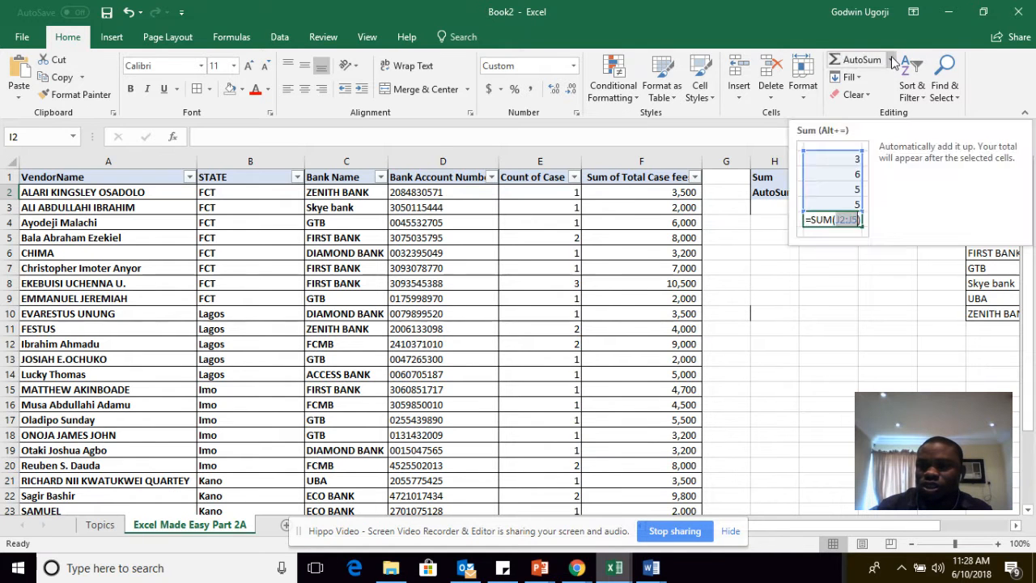
left_click(888, 61)
left_click(879, 82)
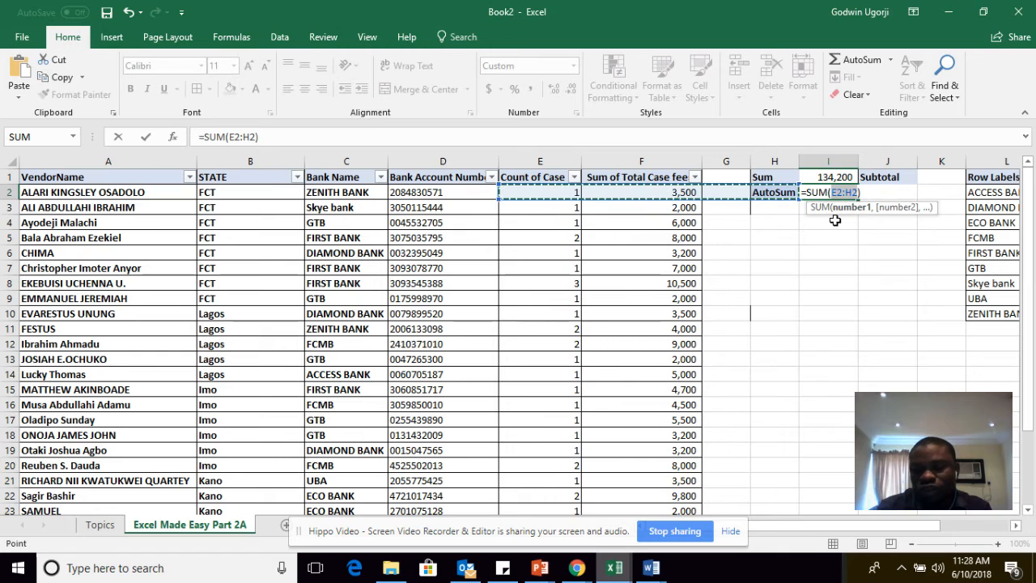
key("Return")
Step: Add an AutoSum of F2:F27 in cell F28, directly below the last case fee
scroll(747, 268, "down", 6)
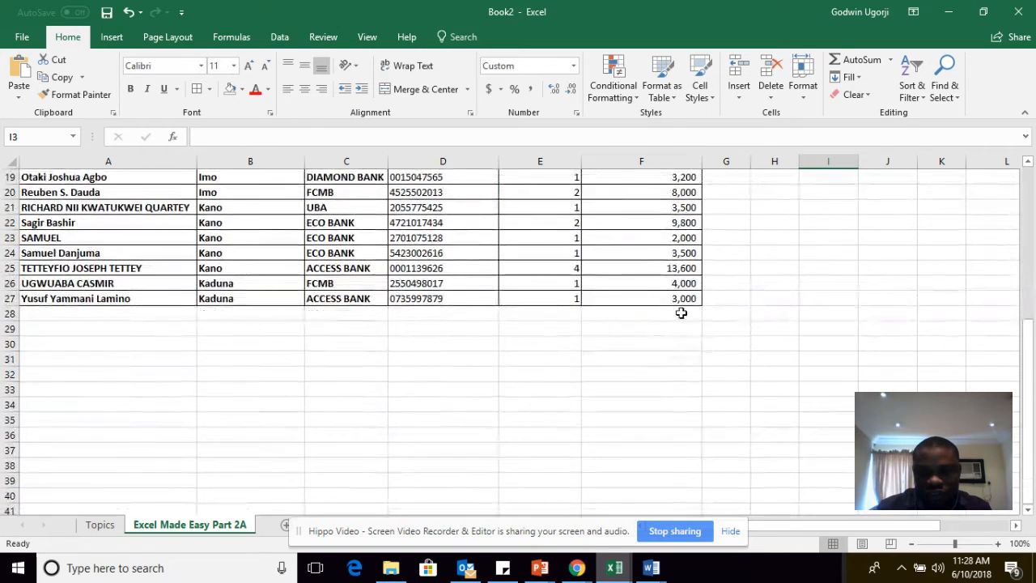
left_click(680, 312)
left_click(855, 60)
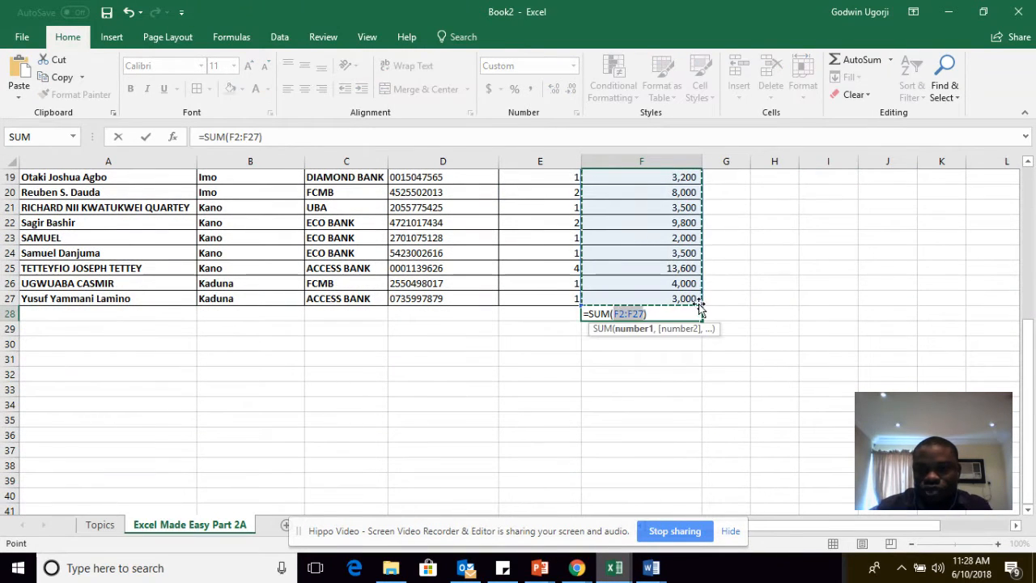
scroll(777, 293, "up", 6)
scroll(781, 290, "down", 5)
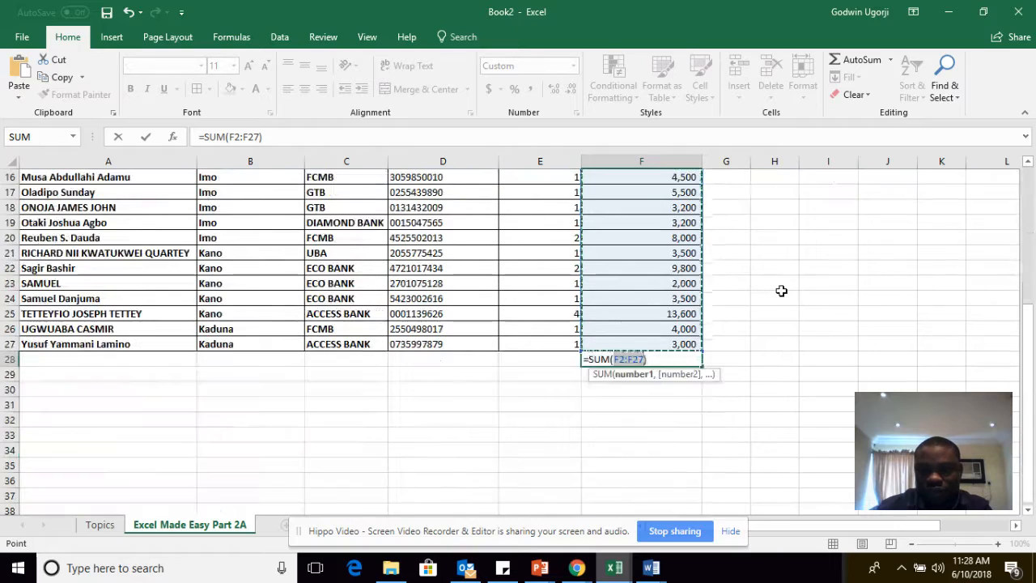
key("Return")
Step: Clear the formula in cell I2 and replace it with an AutoSum over the case fees in F2:F27
scroll(793, 344, "up", 5)
double_click(844, 193)
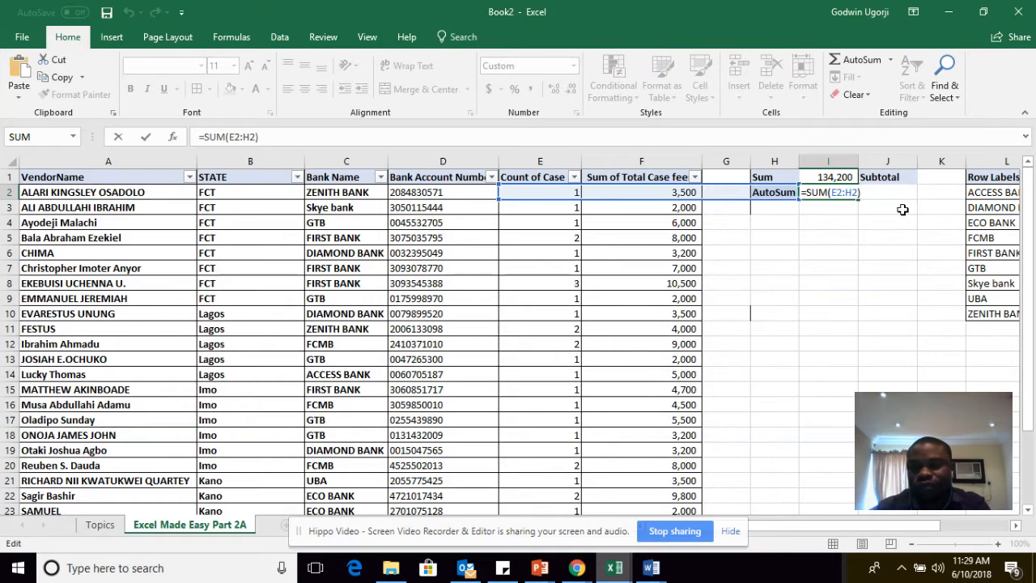
key("BackSpace")
key("BackSpace")
key("BackSpace")
key("BackSpace")
key("BackSpace")
key("BackSpace")
key("BackSpace")
key("BackSpace")
key("BackSpace")
key("BackSpace")
key("BackSpace")
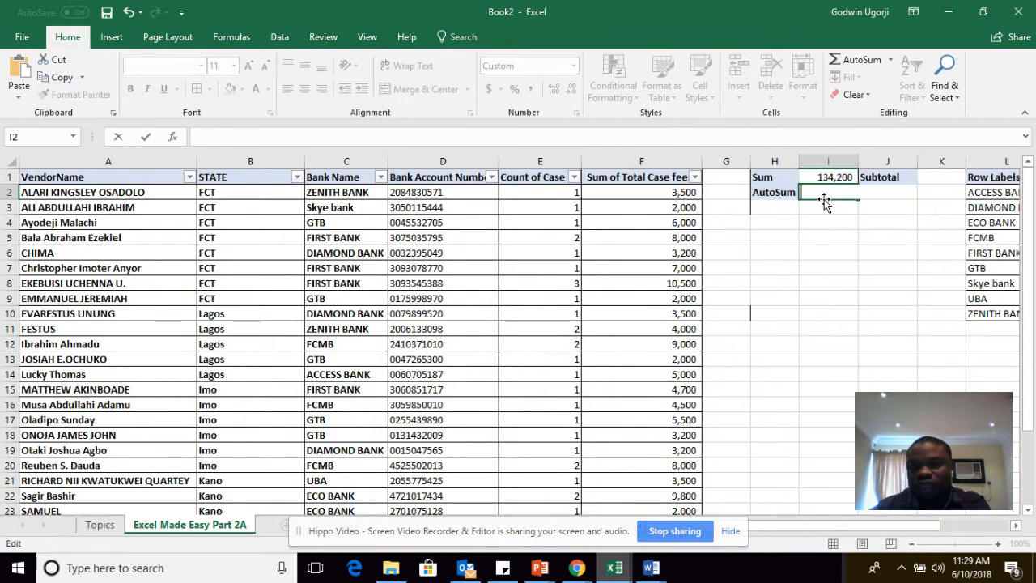
left_click(858, 60)
left_click_drag(678, 200, 628, 483)
key("Return")
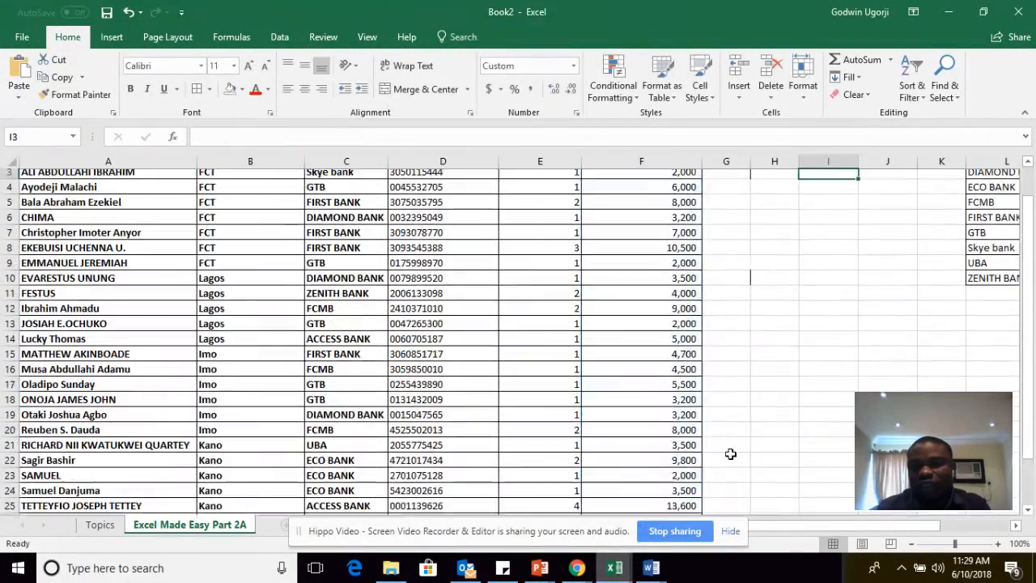
key("Up")
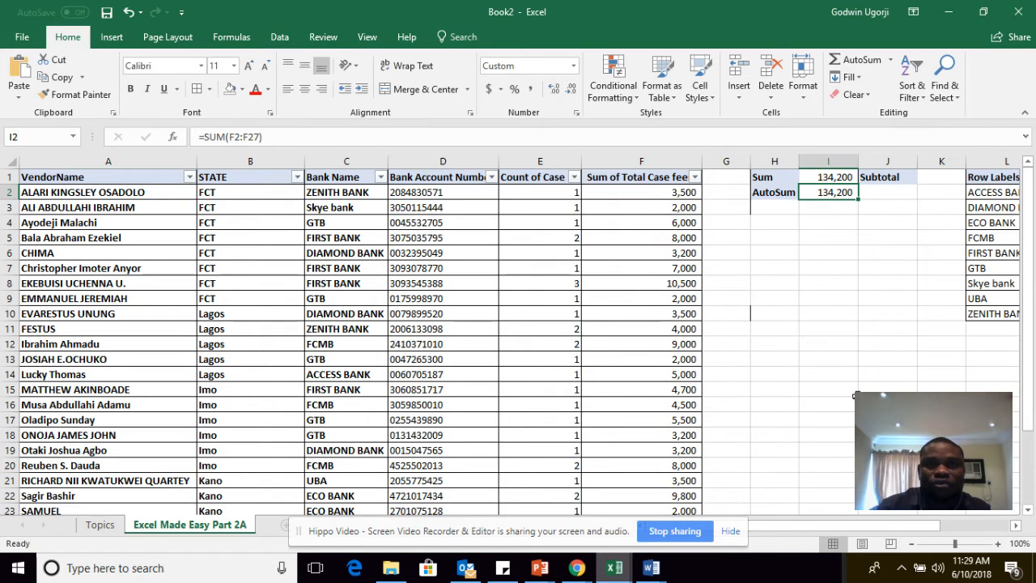
Step: Remove the filter from the table's header row A1:F1
mouse_move(817, 525)
left_mouse_down()
mouse_move(932, 531)
mouse_move(805, 530)
left_mouse_up()
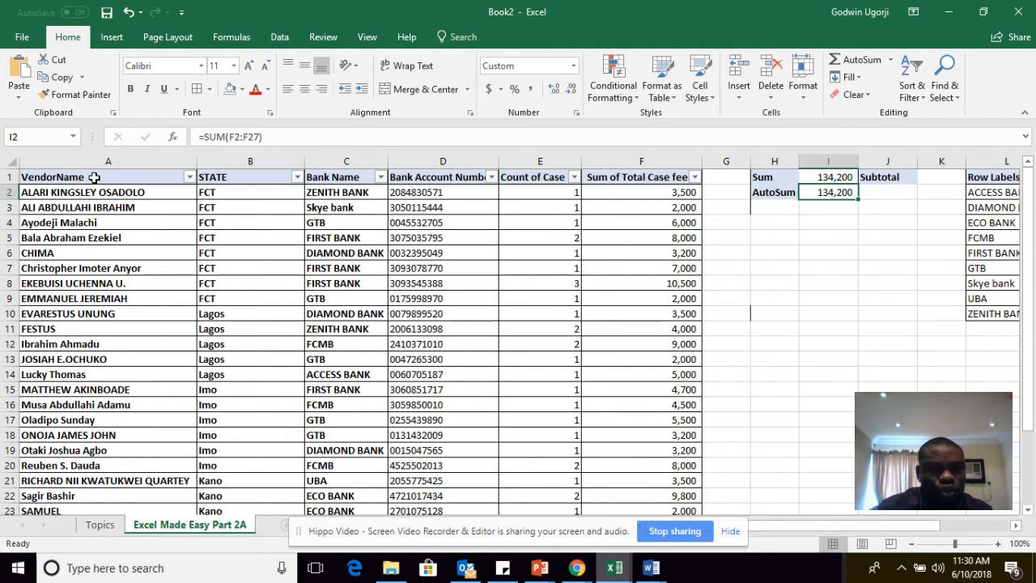
left_click_drag(95, 177, 654, 176)
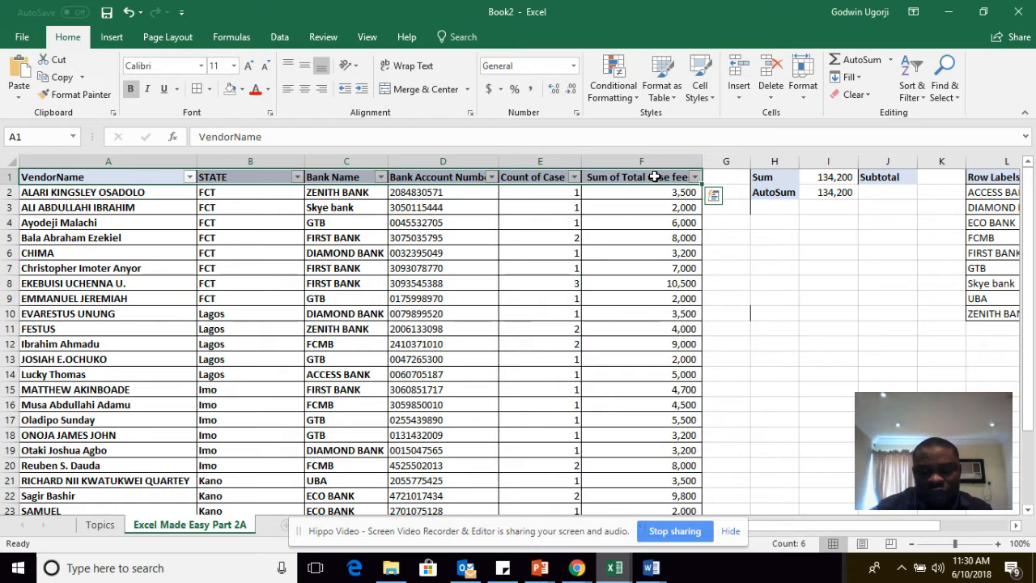
key("ctrl+shift+l")
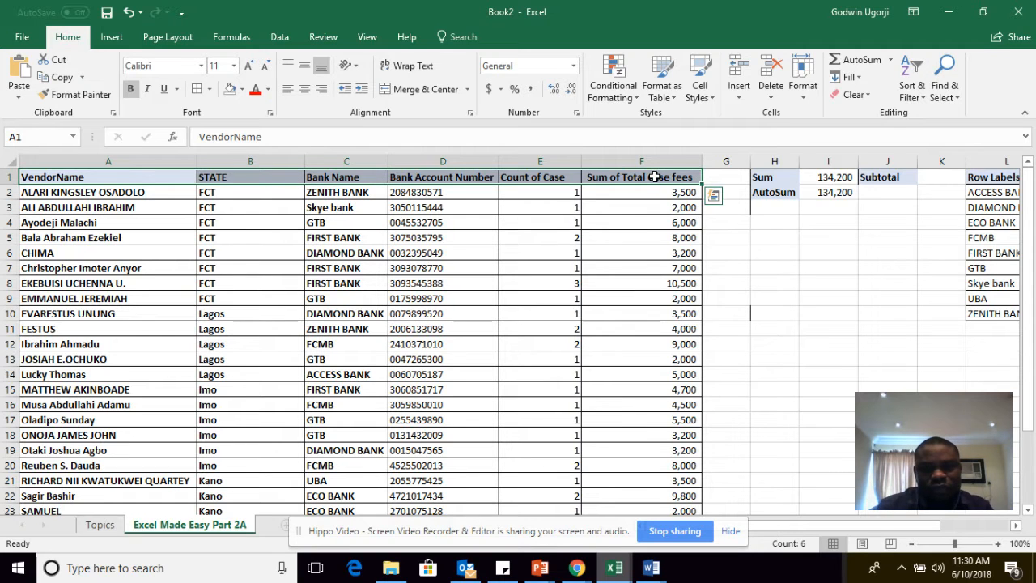
left_click(738, 297)
left_click_drag(178, 178, 648, 177)
left_click(574, 235)
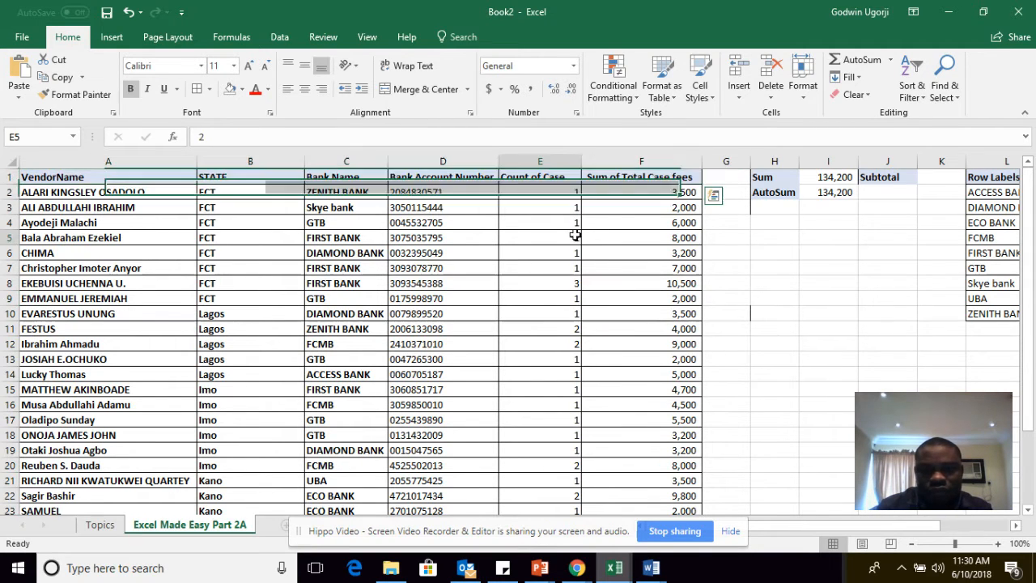
Step: Apply a filter to the header row A1:F1, from VendorName to Sum of Total Case fees
left_click_drag(151, 177, 676, 174)
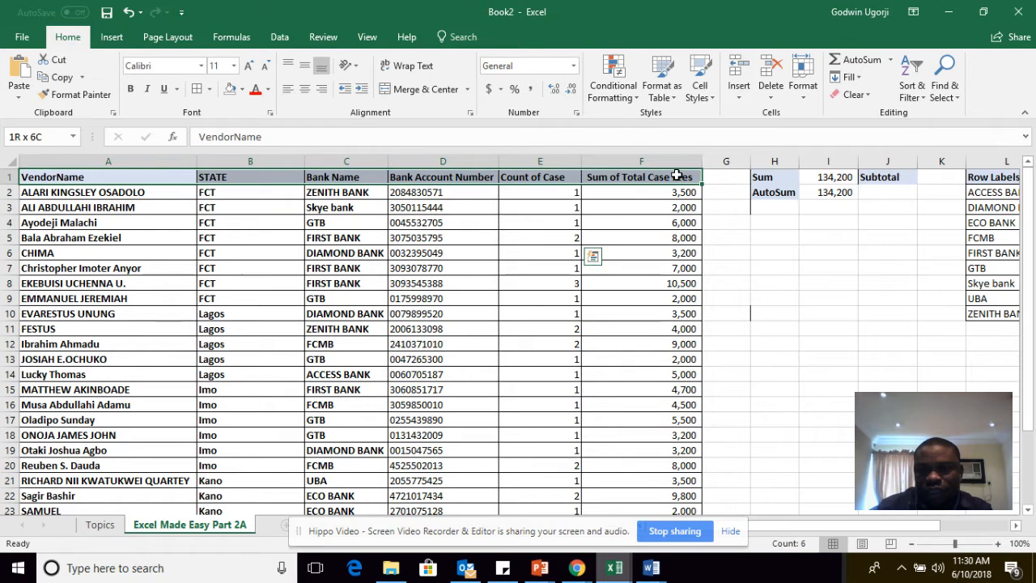
left_click(911, 93)
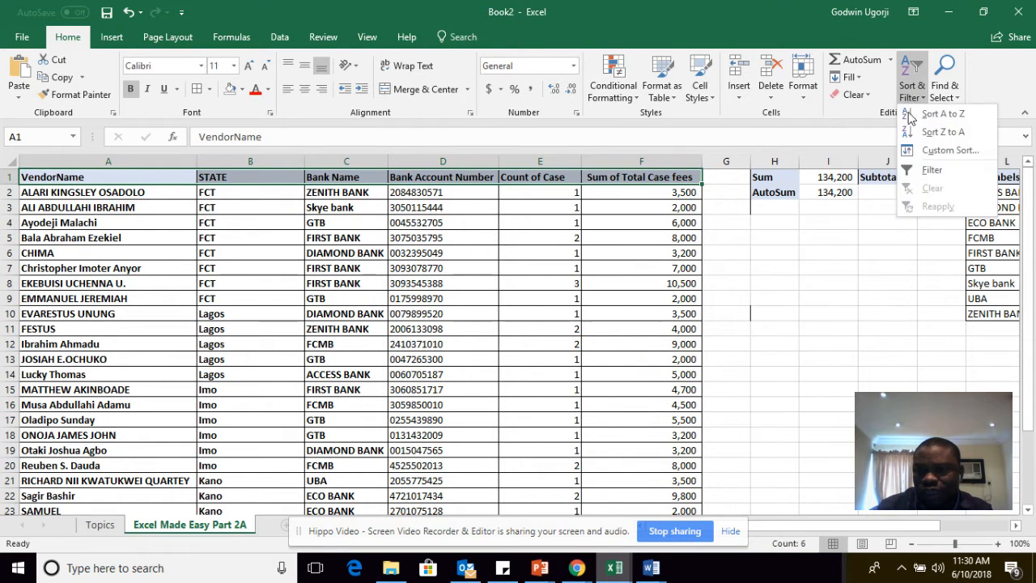
left_click(920, 171)
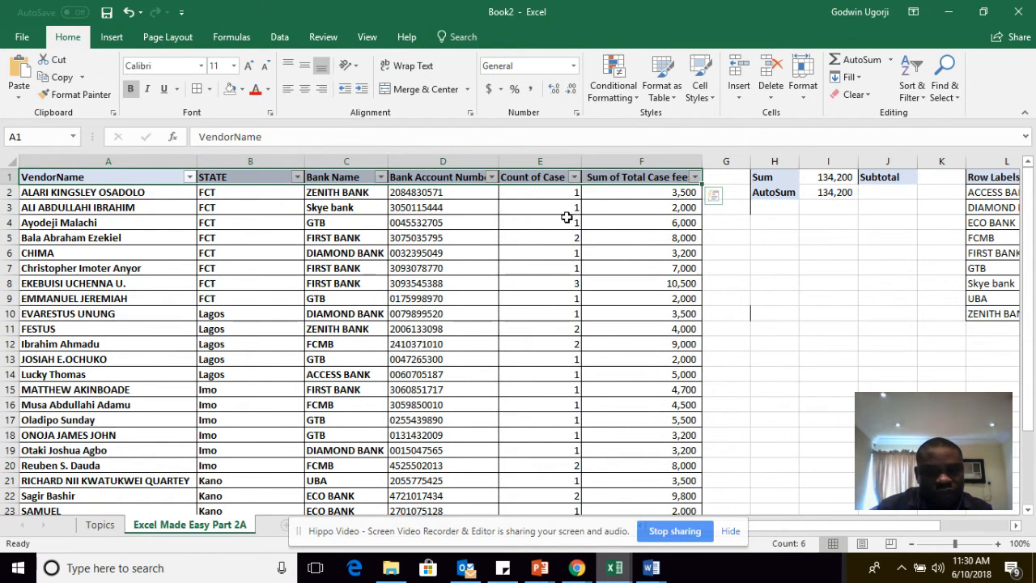
left_click(771, 235)
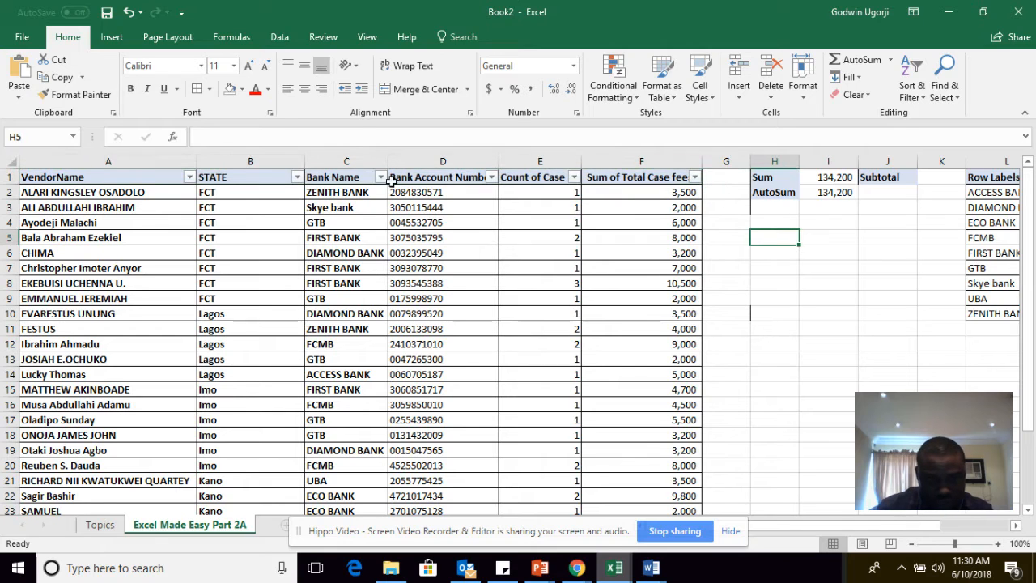
Step: Toggle the filter on headers A1:F1 off and back on, and deselect the headers
left_click_drag(104, 173, 677, 169)
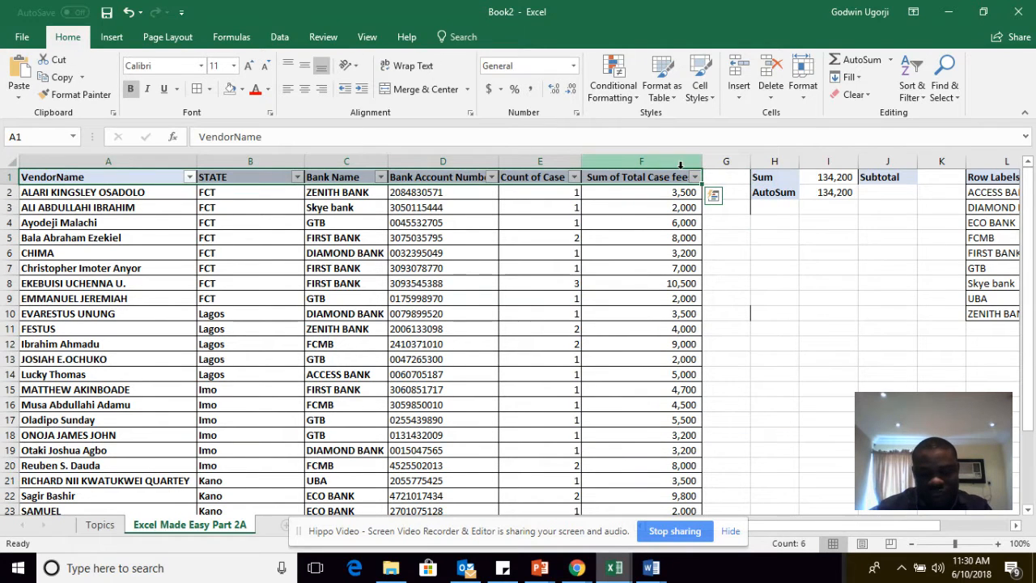
key("ctrl+shift+l")
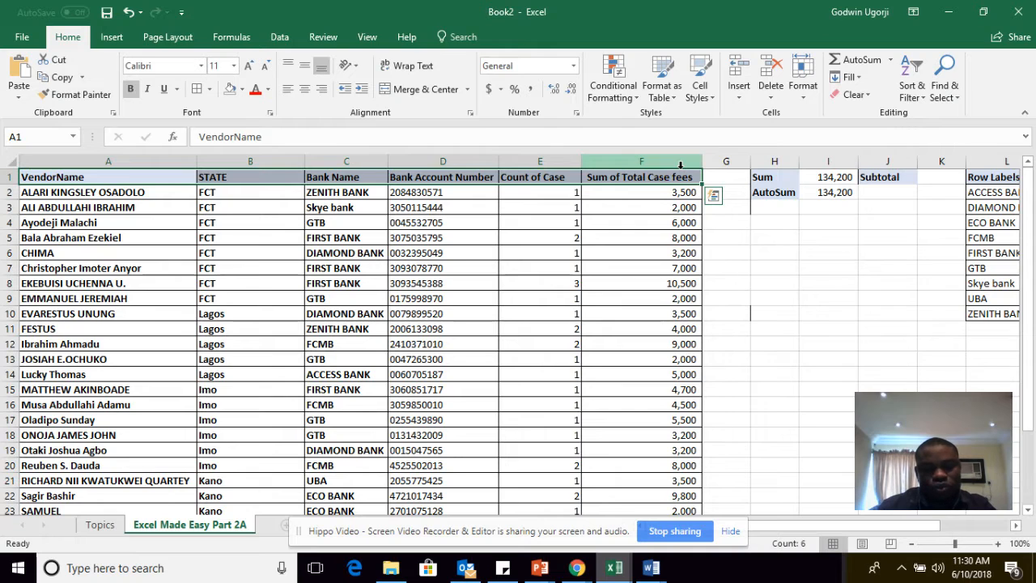
key("ctrl+shift+l")
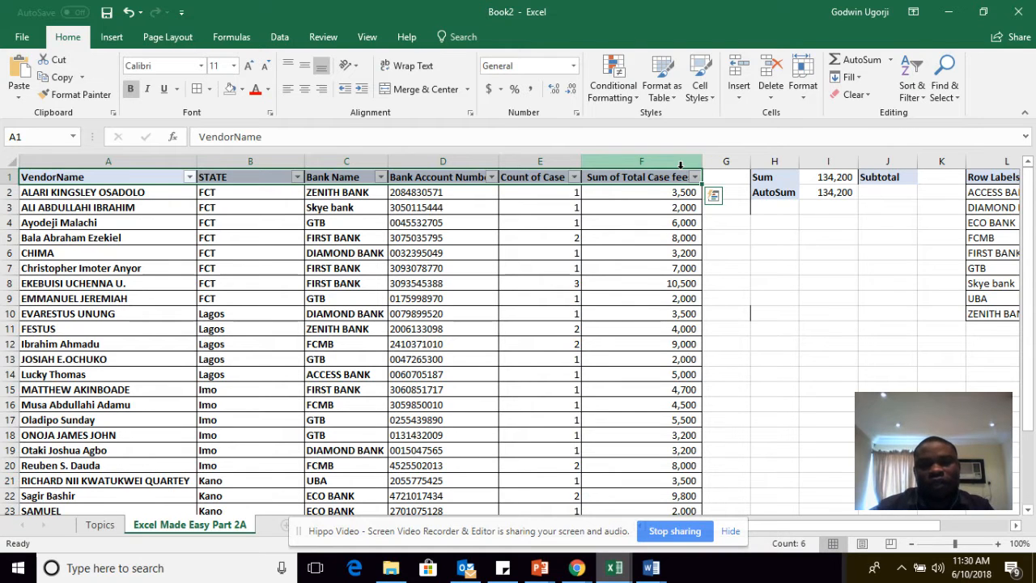
left_click(803, 312)
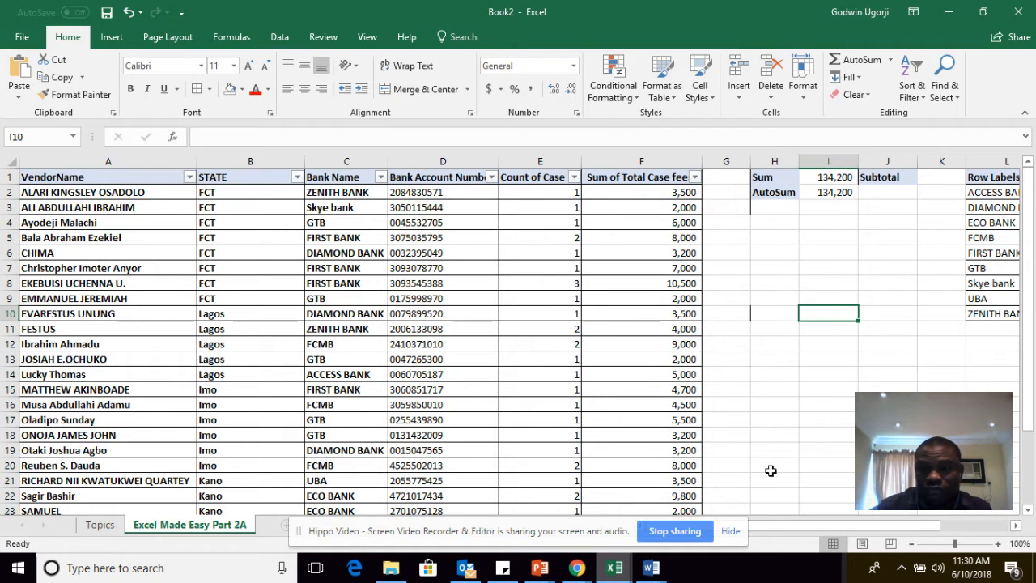
Step: Enter the formula =SUBTOTAL(9,F2:F27) in cell K1 beside the Subtotal label, and select that cell again
left_click_drag(791, 526, 827, 527)
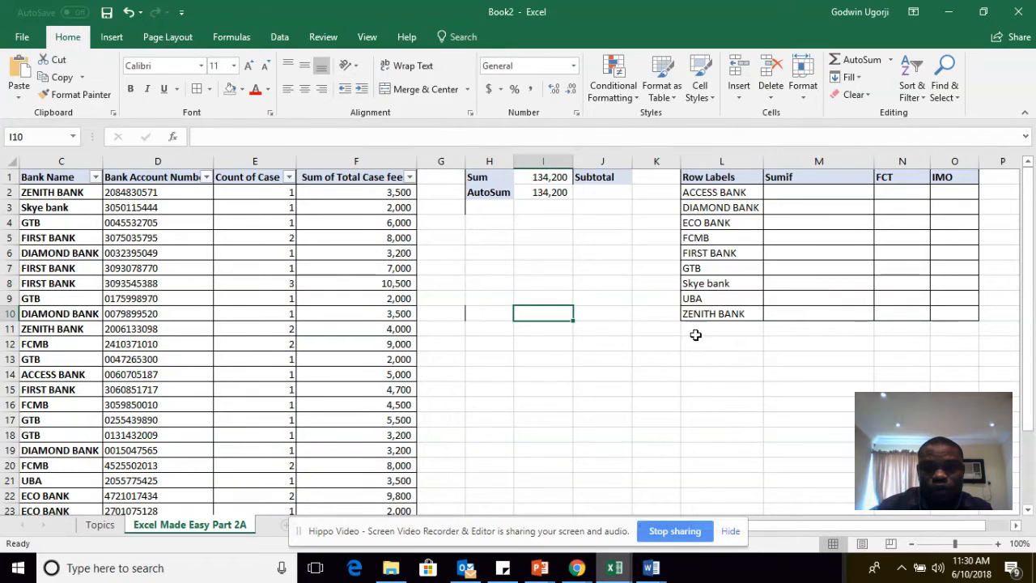
left_click_drag(926, 527, 899, 538)
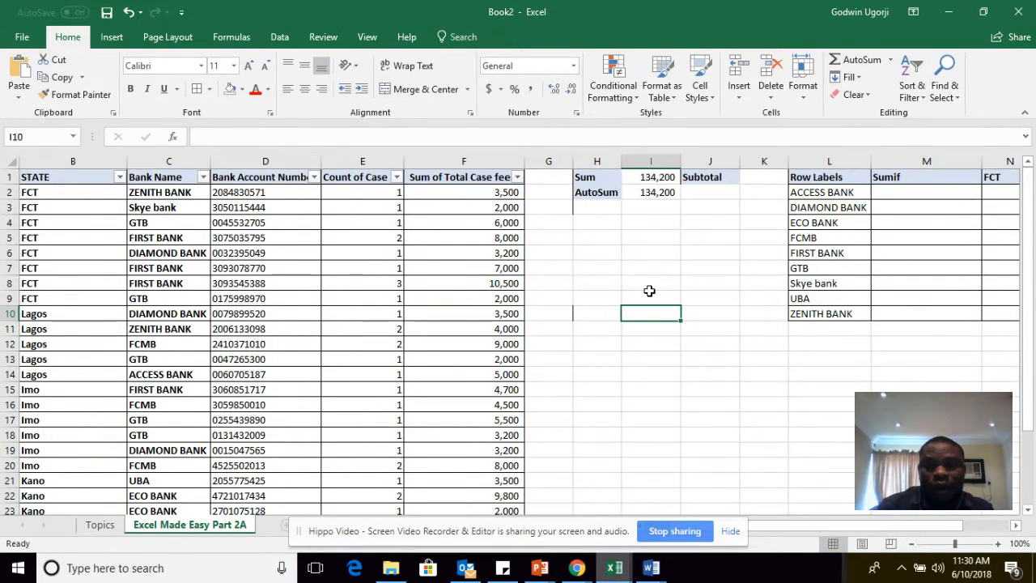
left_click(752, 177)
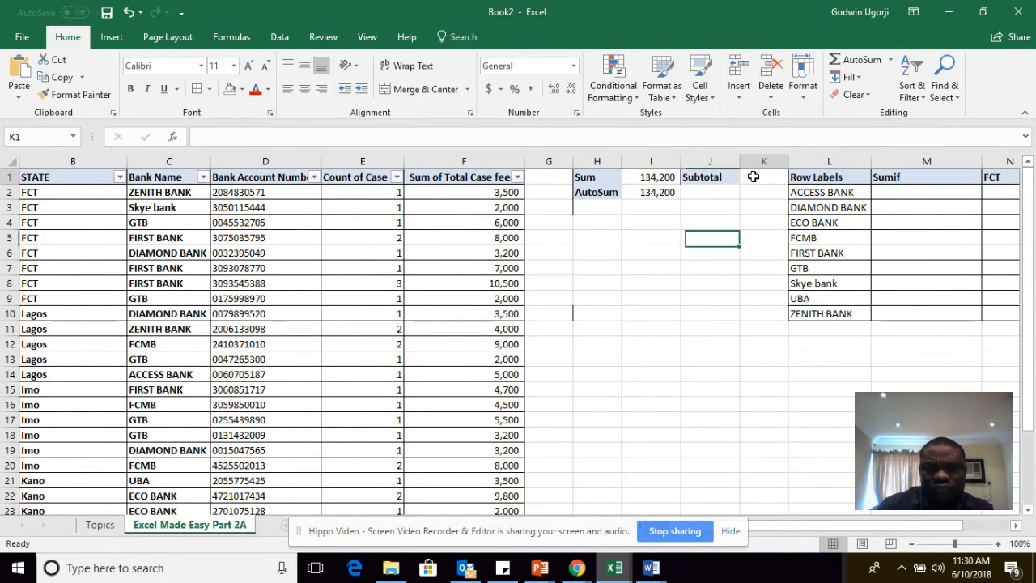
type("=")
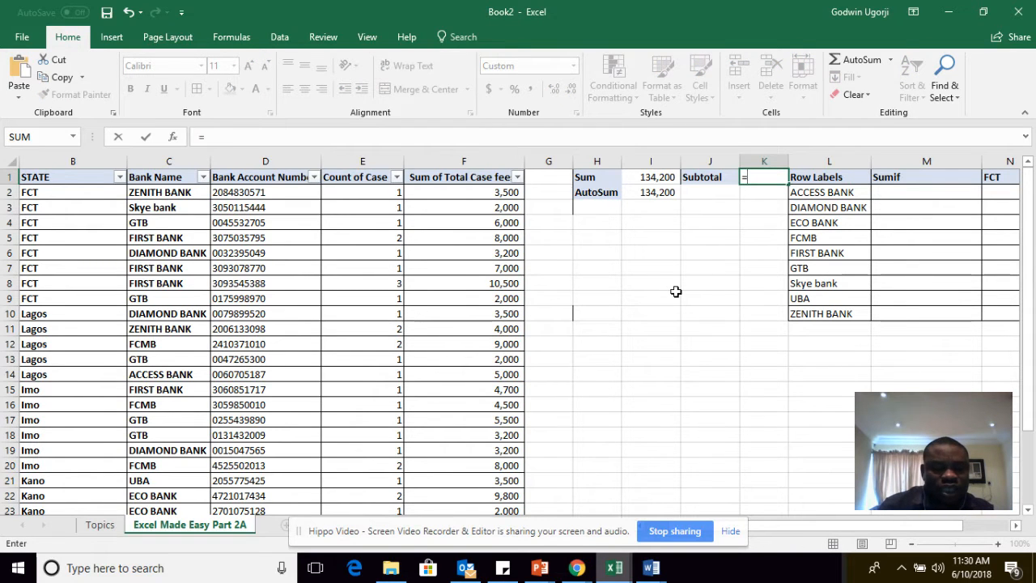
type("sub")
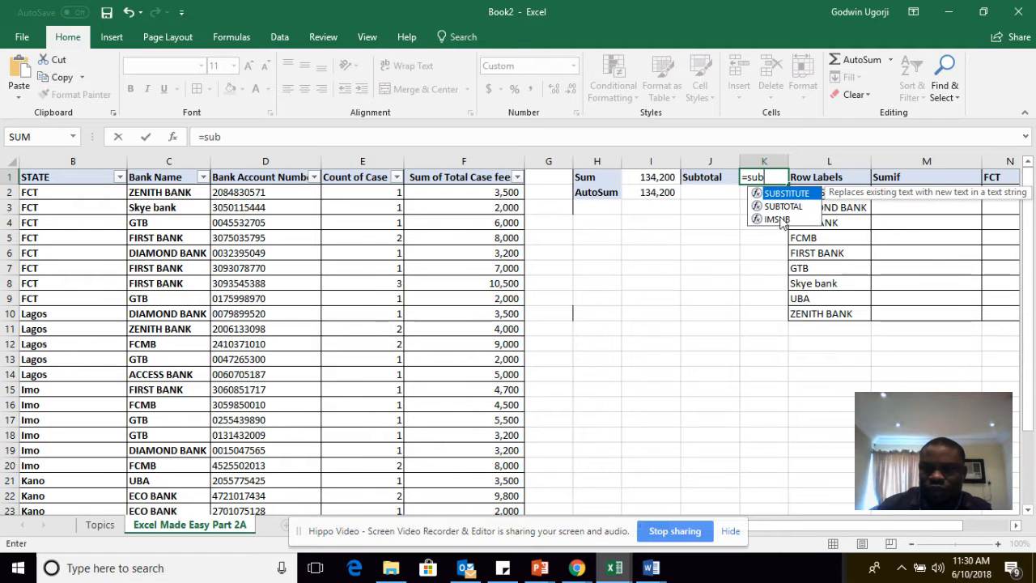
key("Down")
key("Tab")
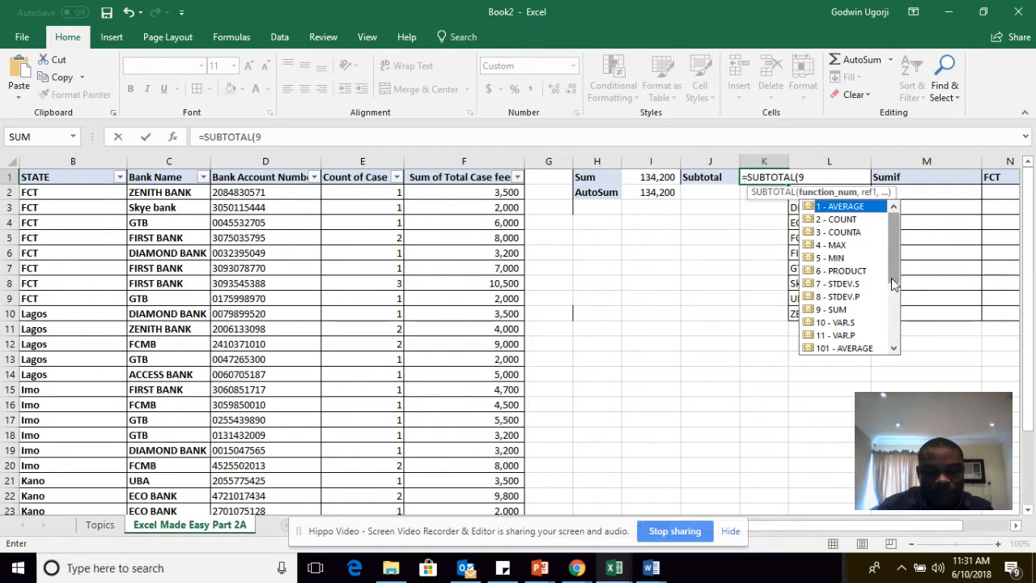
type(",")
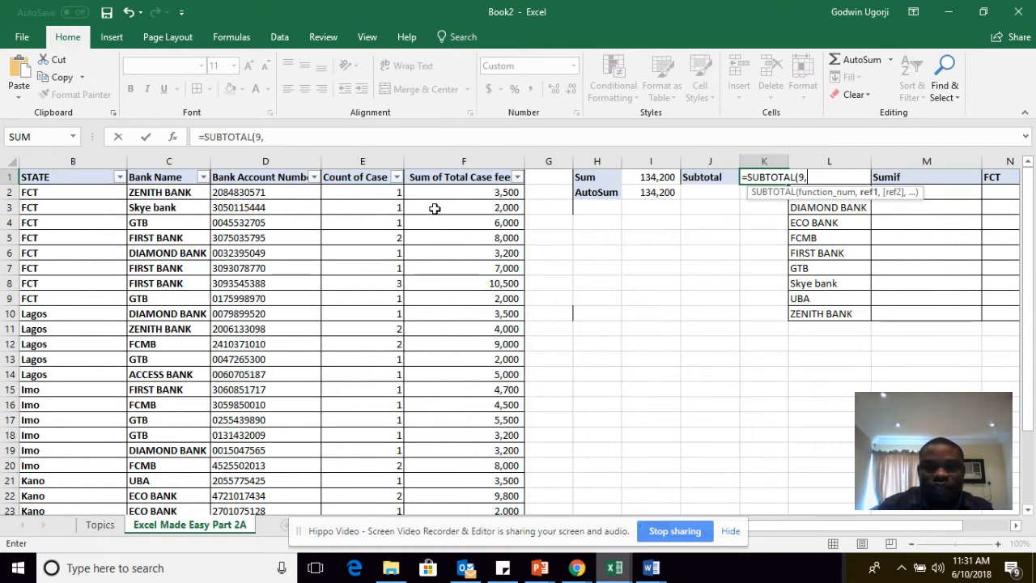
left_click_drag(453, 194, 491, 460)
key("Return")
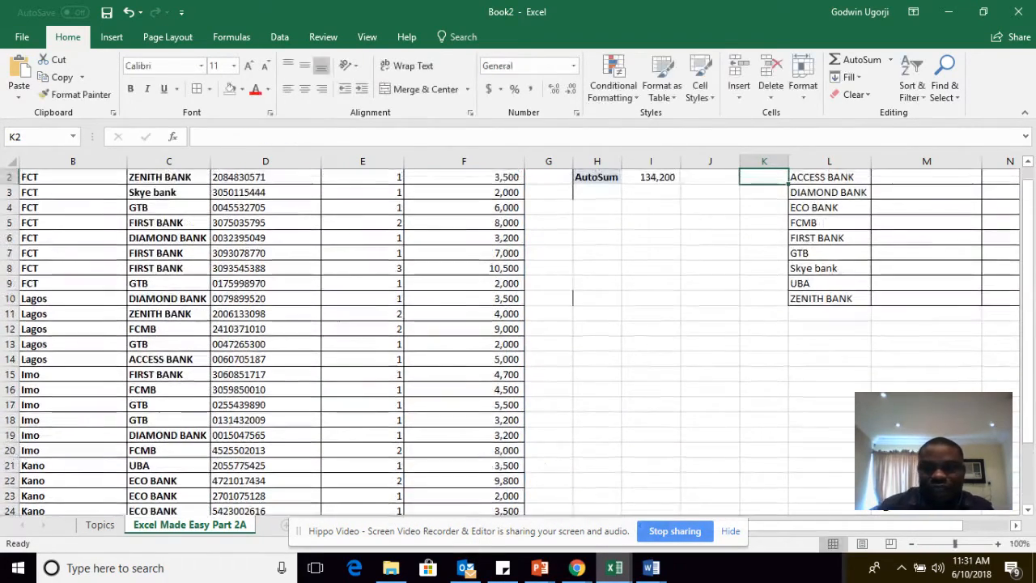
left_click(760, 178)
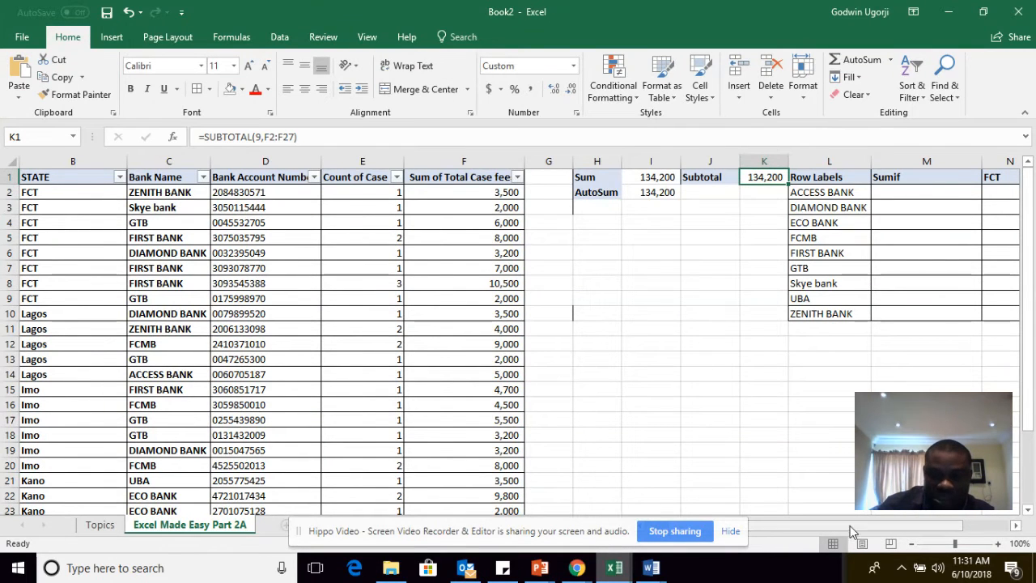
Step: Filter the table's STATE column to show only FCT
left_click_drag(847, 529, 781, 529)
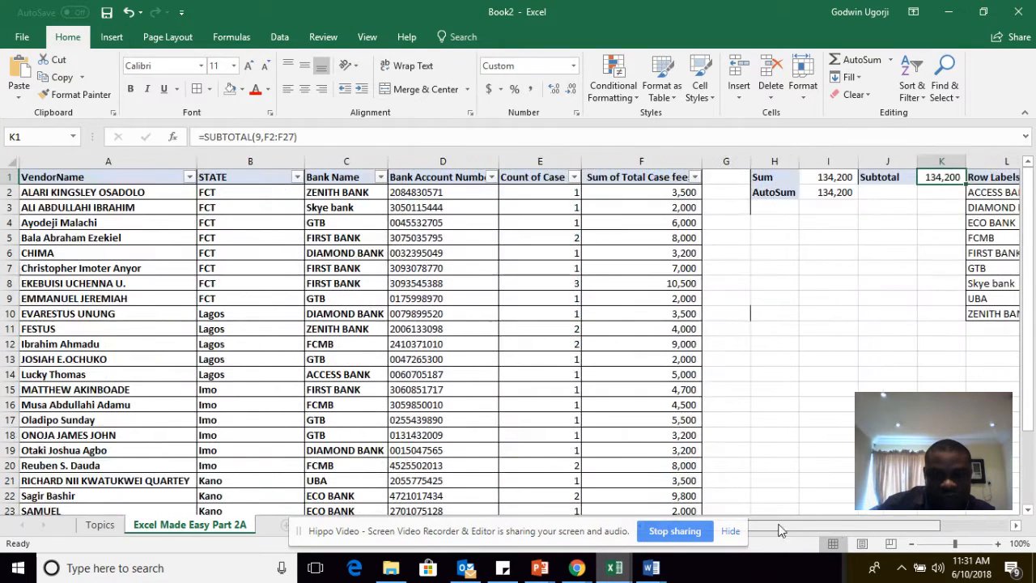
left_click(297, 177)
left_click(336, 324)
left_click(336, 336)
left_click(397, 465)
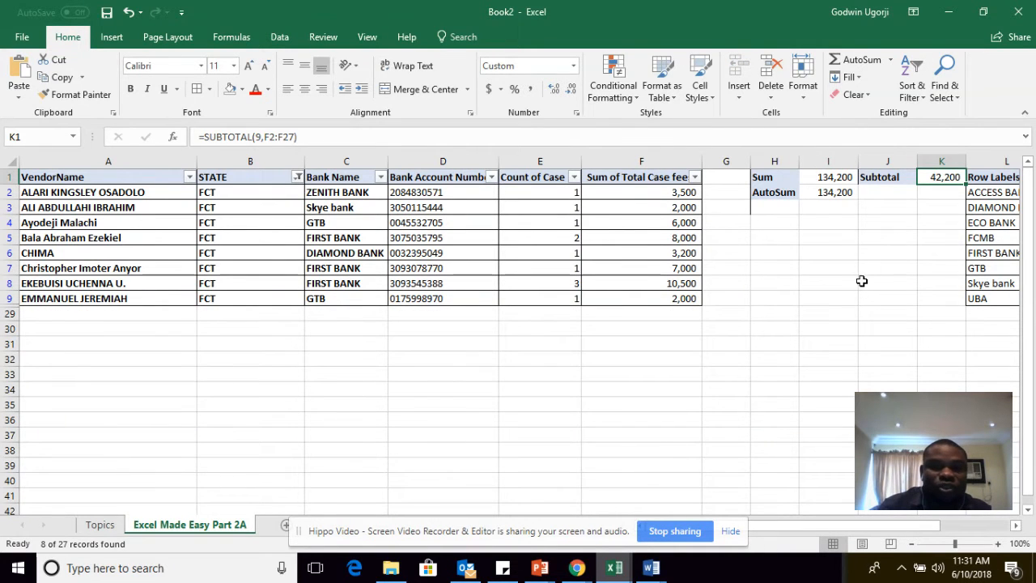
Step: Change the STATE column's filter to show only Imo
left_click(297, 178)
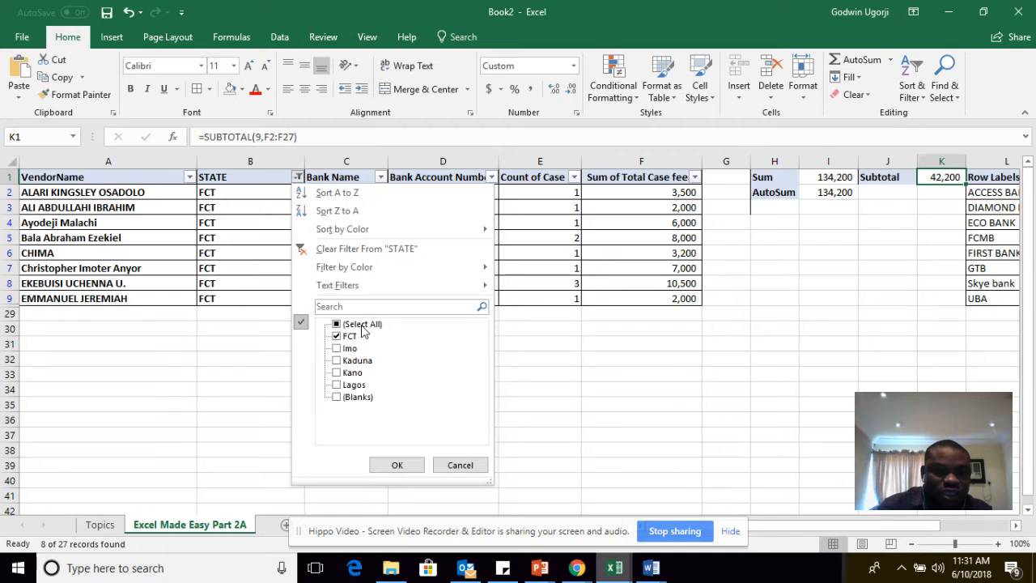
left_click(348, 336)
left_click(348, 348)
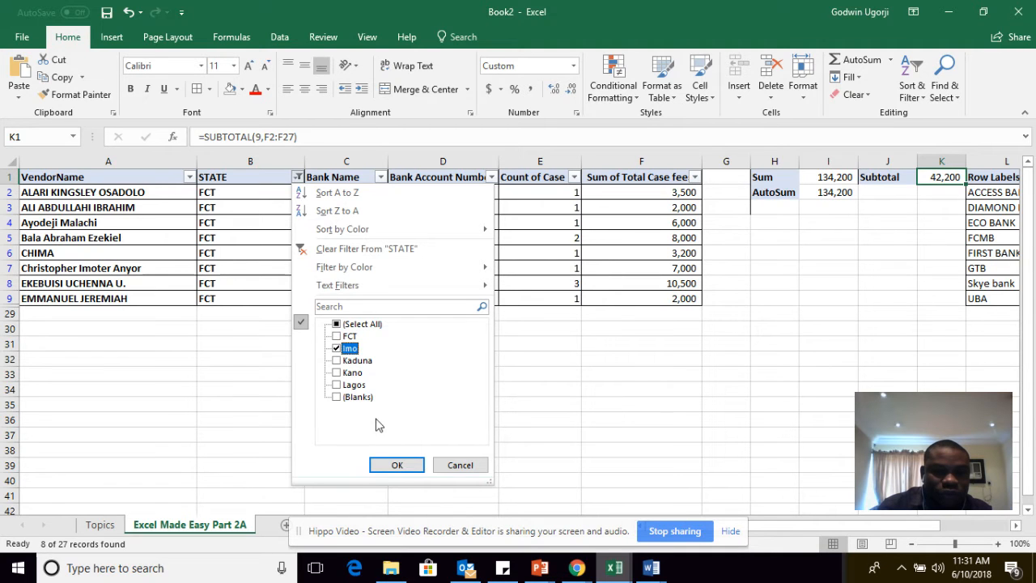
left_click(396, 465)
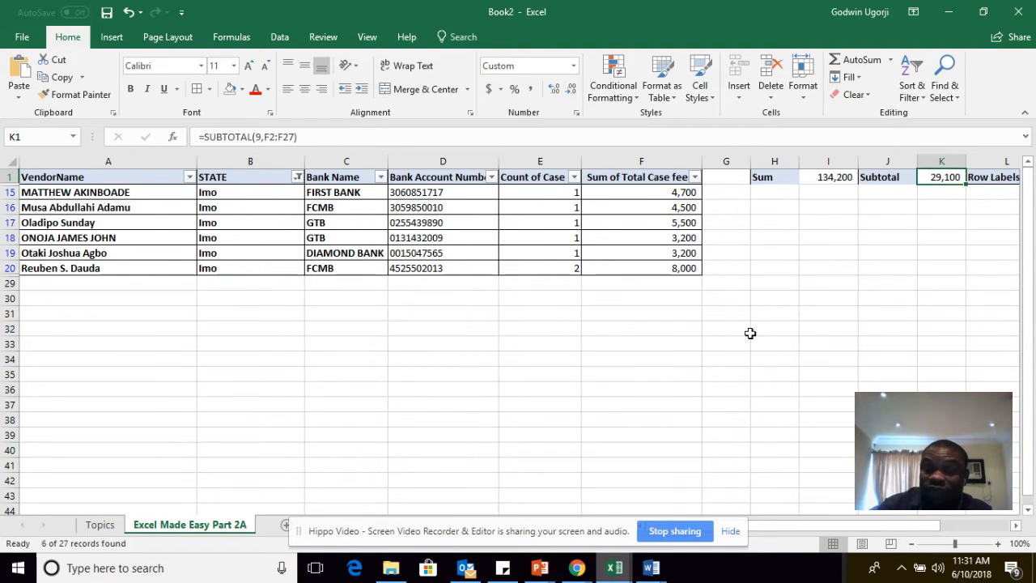
Step: Reset the STATE column's filter to include all states
left_click(298, 176)
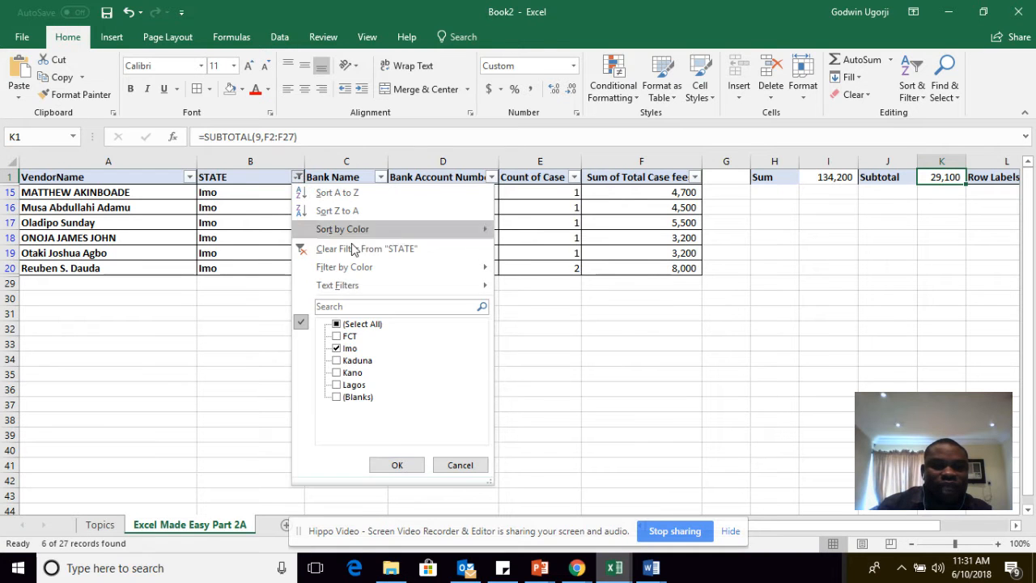
left_click(357, 324)
left_click(397, 466)
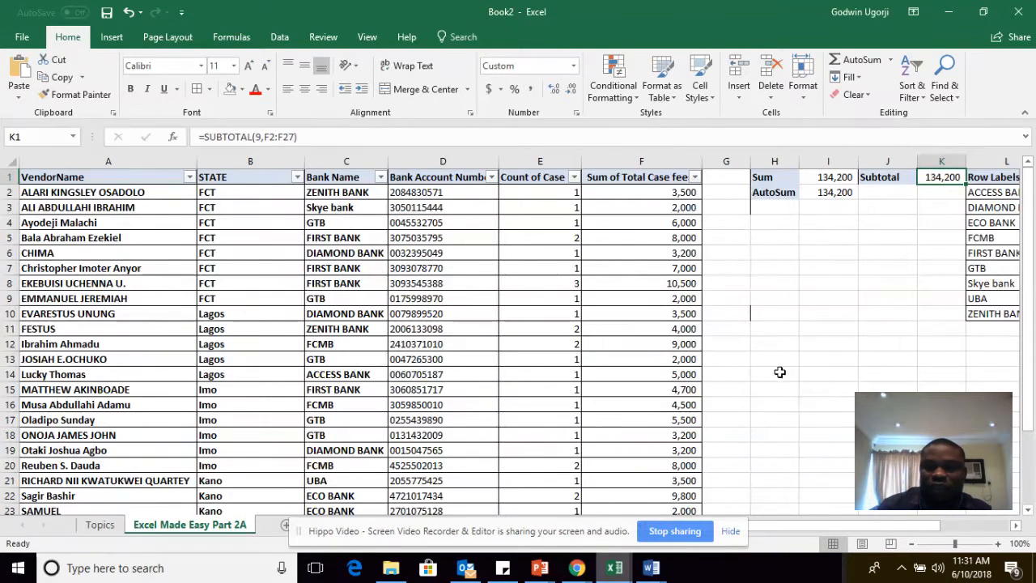
Step: Examine the bank summary table in L1:O10, its Row Labels and its Sumif, FCT and IMO columns
left_click_drag(770, 522, 841, 525)
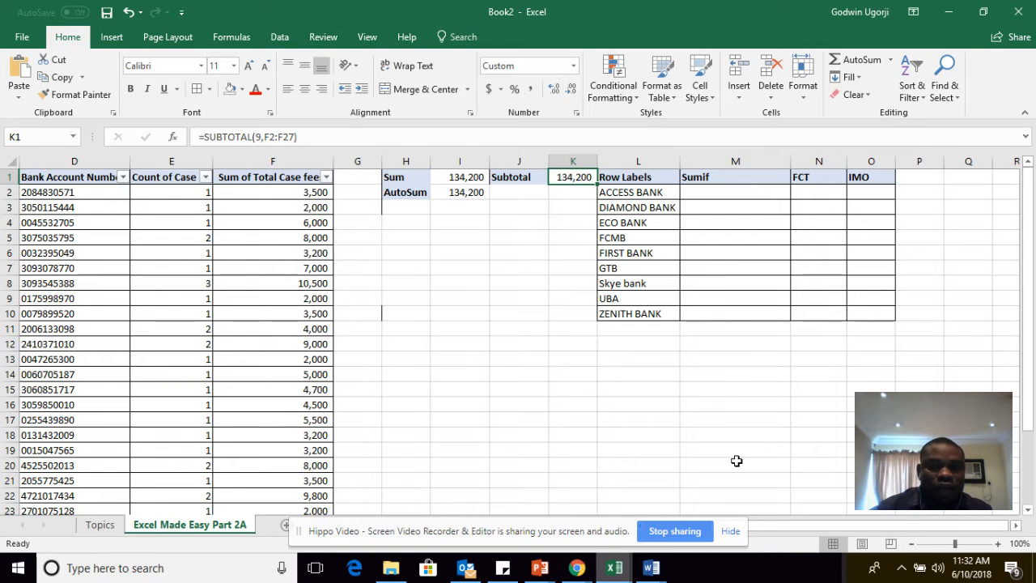
left_click(770, 523)
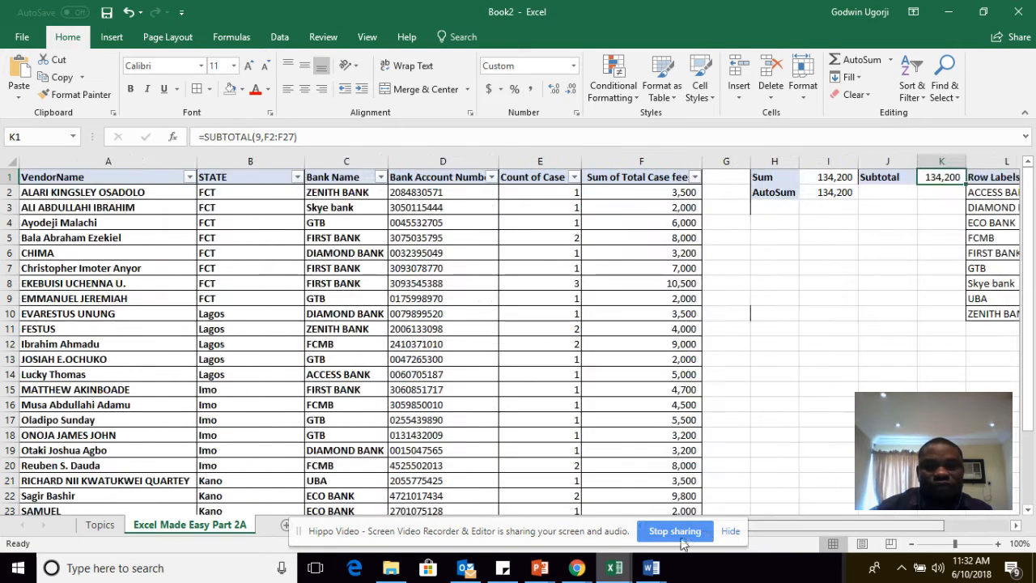
mouse_move(704, 533)
left_mouse_down()
mouse_move(730, 533)
mouse_move(702, 533)
left_mouse_up()
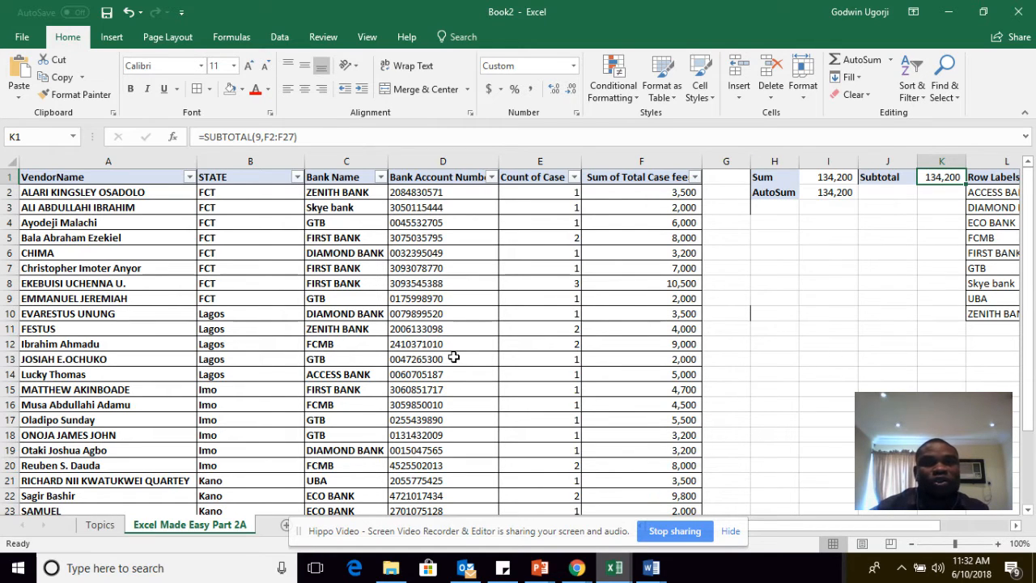
left_click_drag(828, 527, 809, 540)
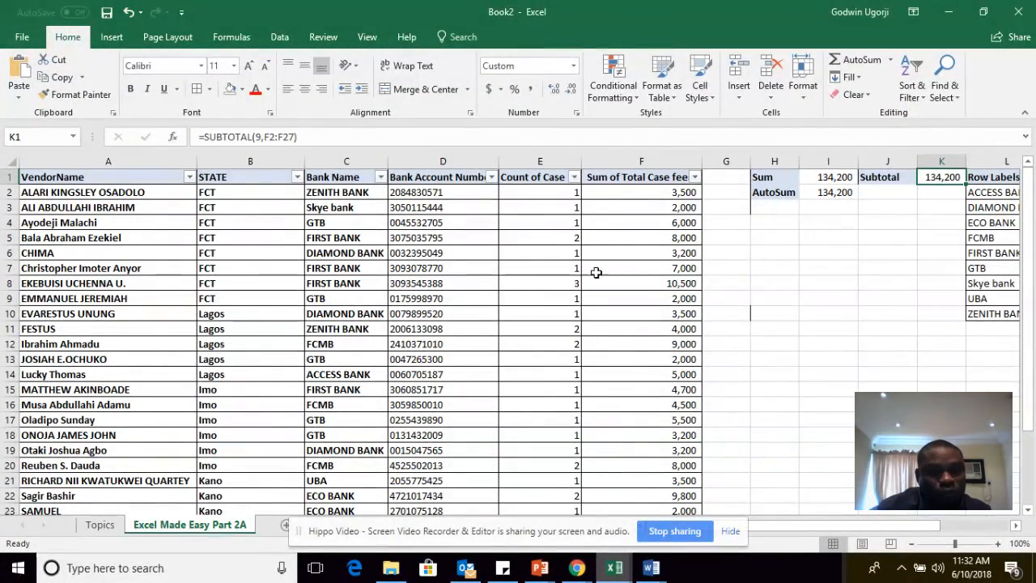
left_click_drag(853, 530, 918, 530)
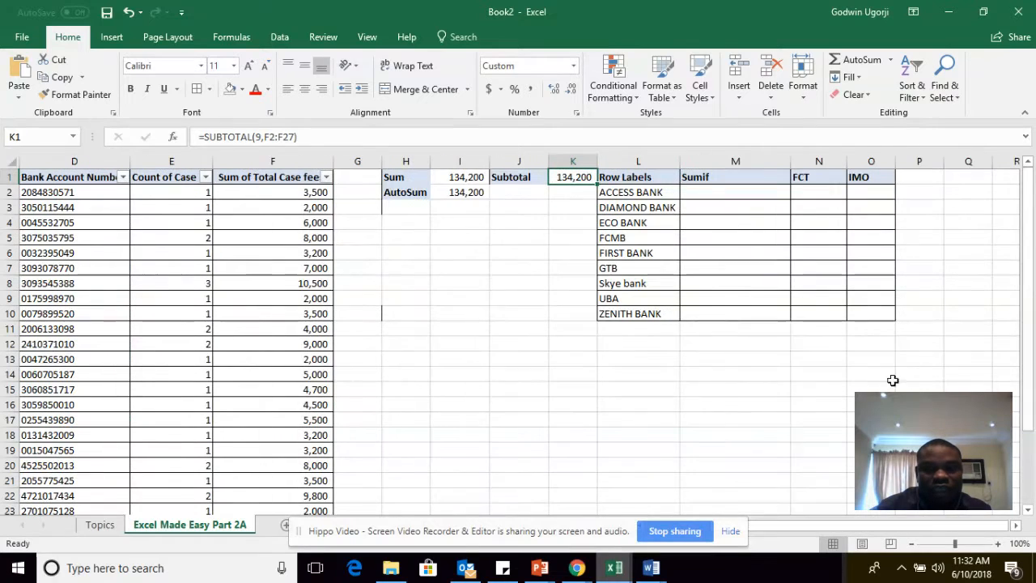
left_click_drag(648, 176, 861, 314)
left_click(623, 187)
left_click_drag(623, 188, 639, 332)
left_click(593, 343)
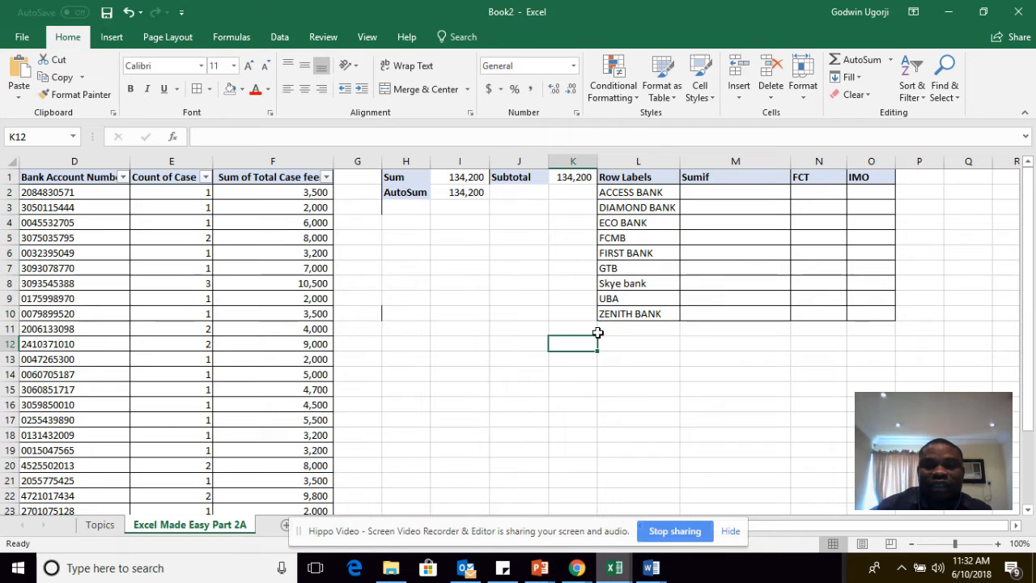
left_click(639, 193)
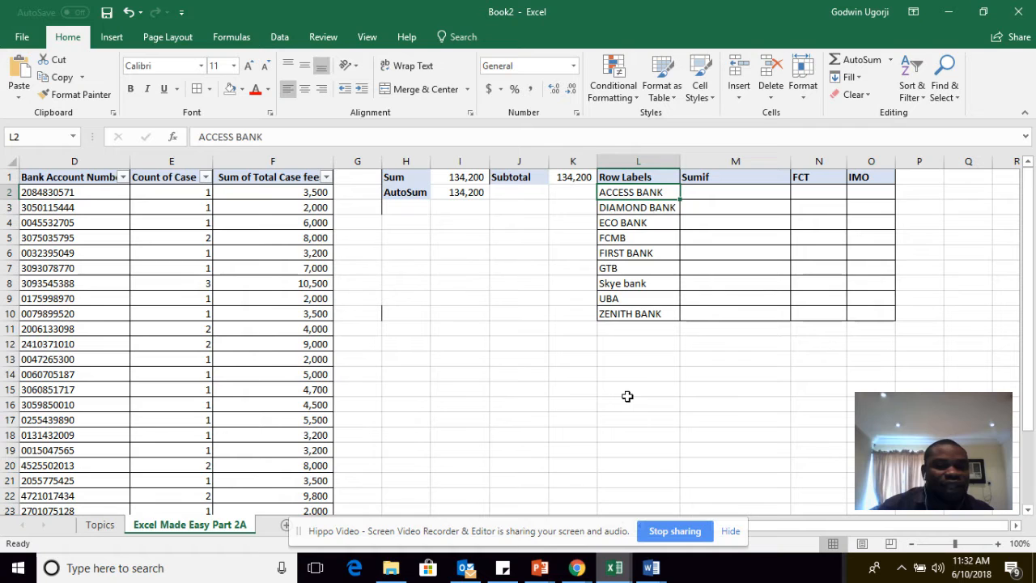
Step: Start a SUMIF formula in cell M2 for ACCESS BANK, using the whole Bank Name column C:C as the range
left_click(703, 192)
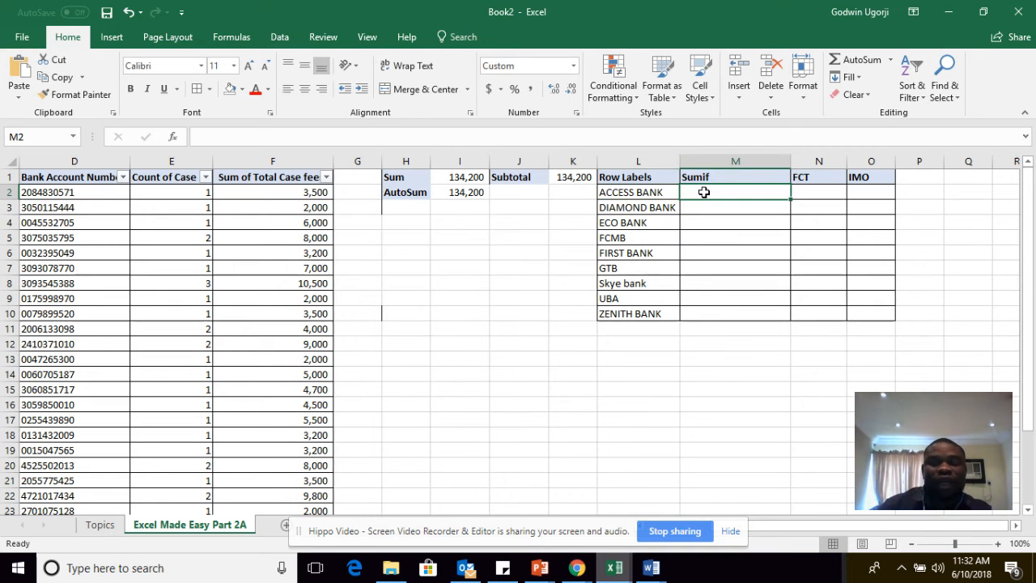
type("=")
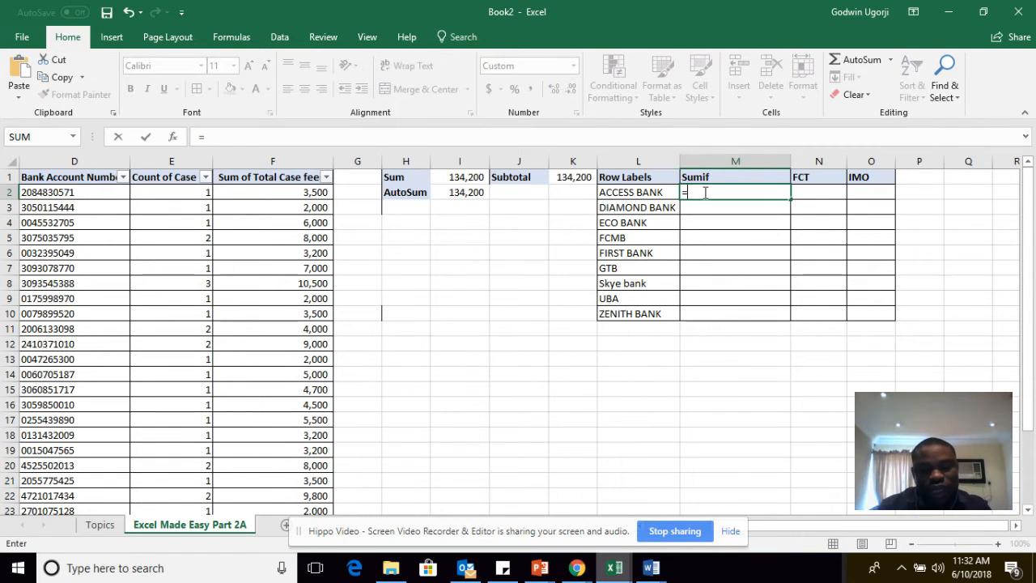
type("sm")
key("BackSpace")
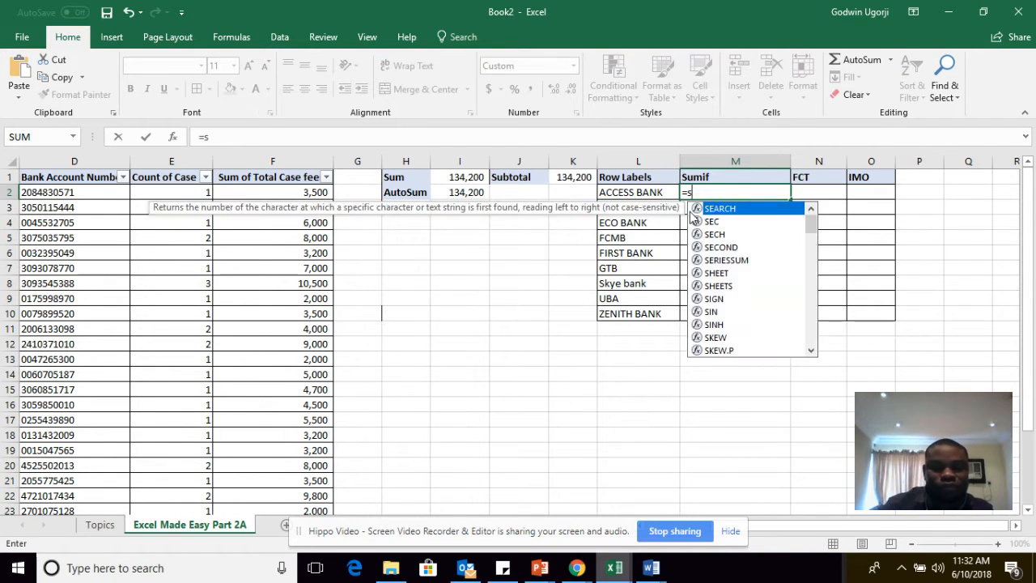
type("um")
double_click(717, 222)
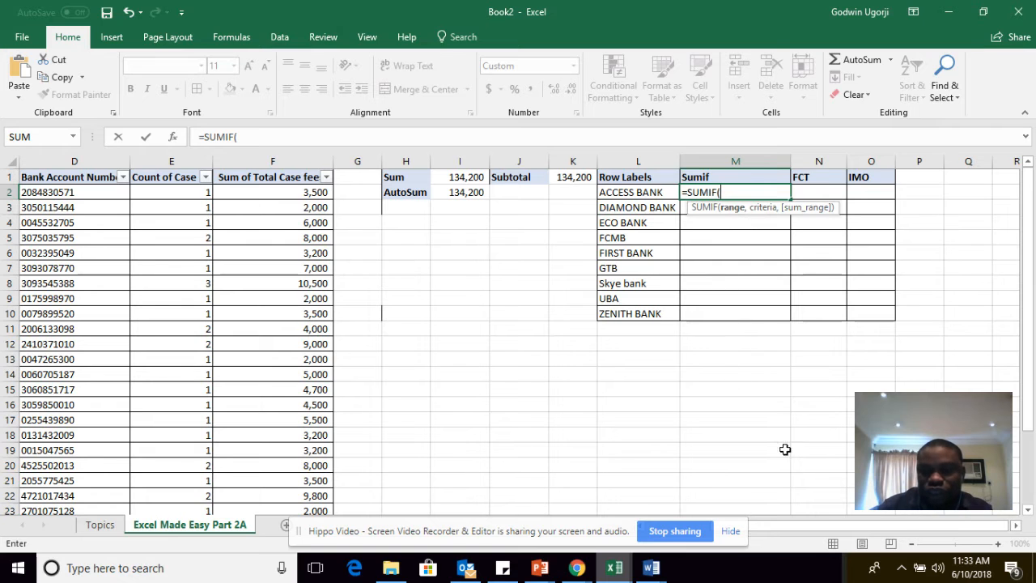
left_click_drag(797, 528, 726, 527)
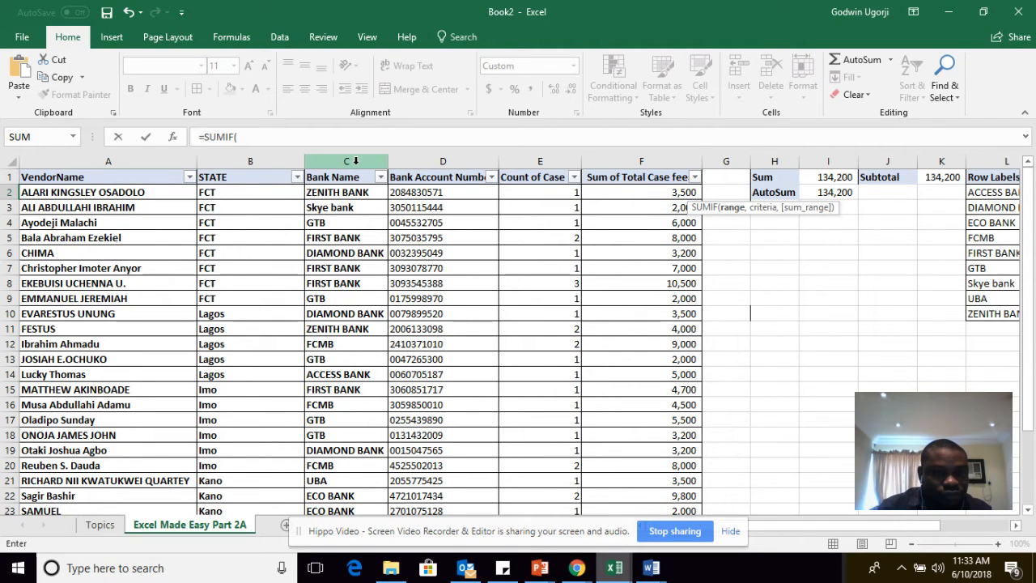
left_click(355, 161)
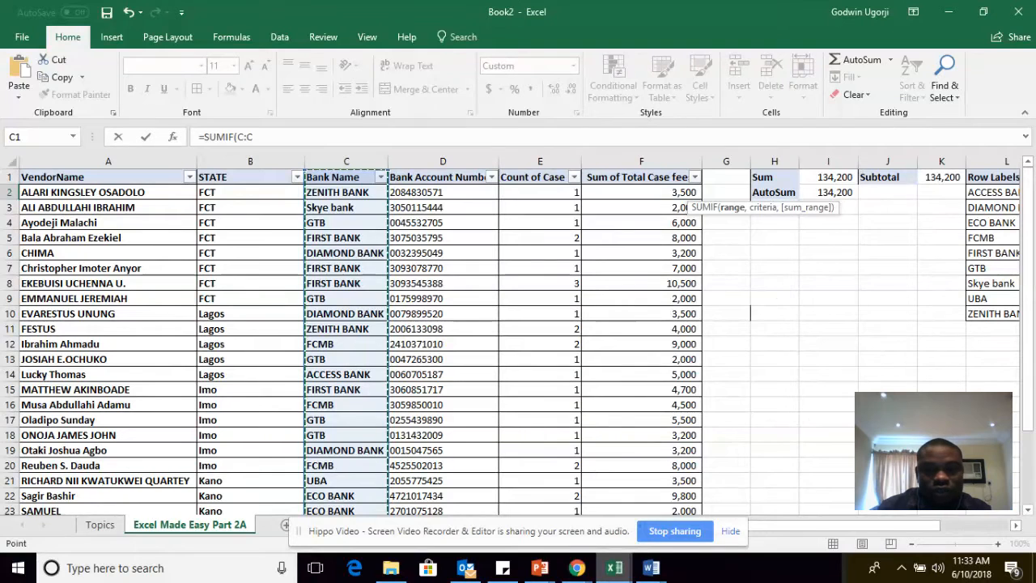
left_click_drag(882, 524, 900, 524)
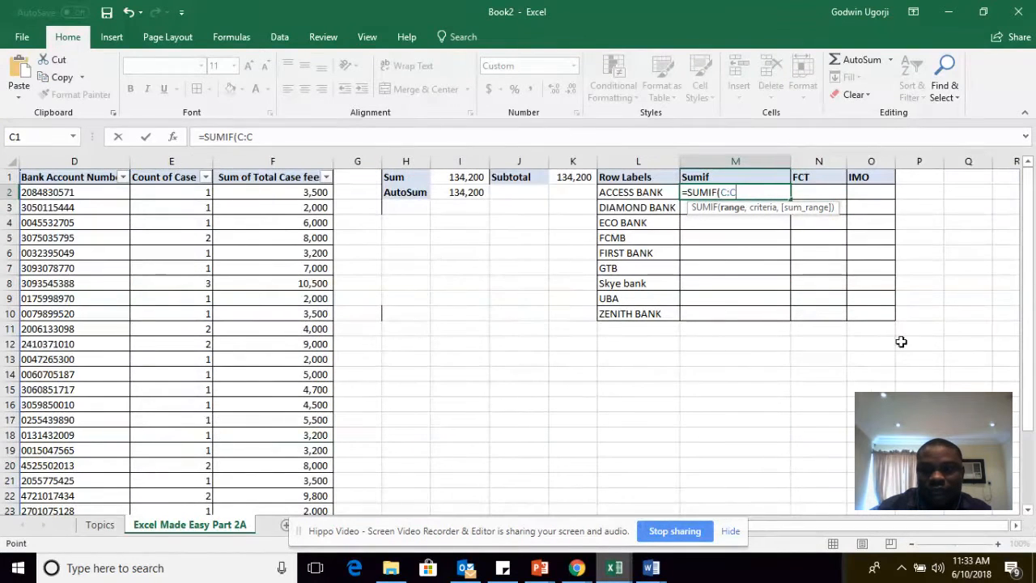
type(",")
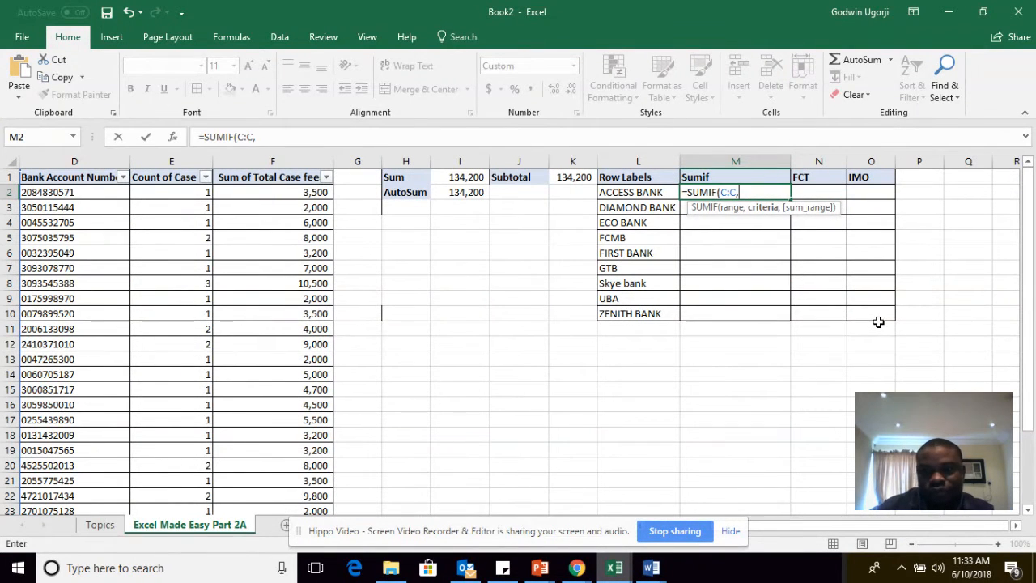
Step: Complete the M2 formula as =SUMIF(C:C,L2,F:F), with L2 as the criteria and column F as the sum range
mouse_move(910, 526)
left_mouse_down()
mouse_move(813, 530)
mouse_move(911, 527)
left_mouse_up()
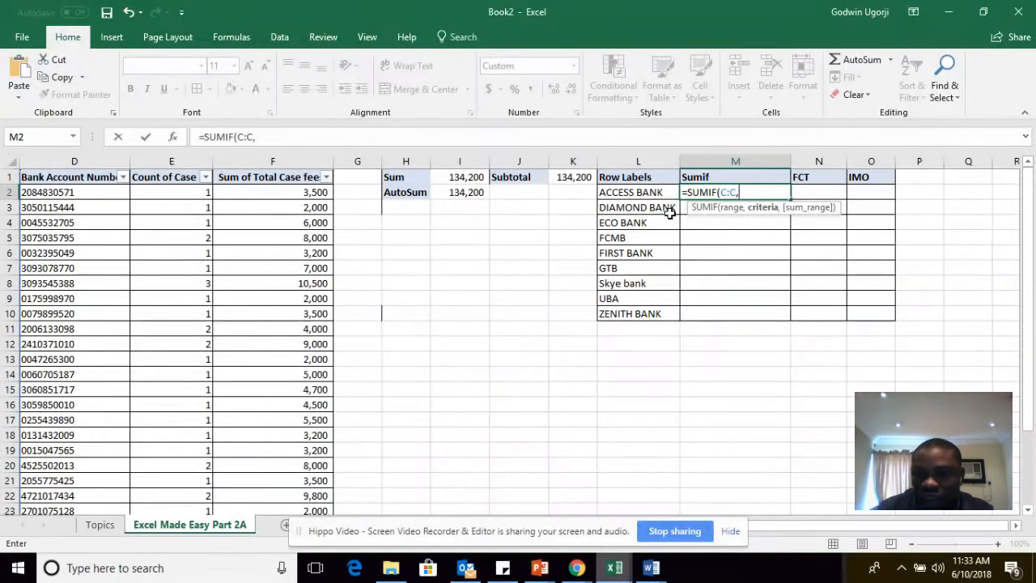
left_click(653, 193)
type(",")
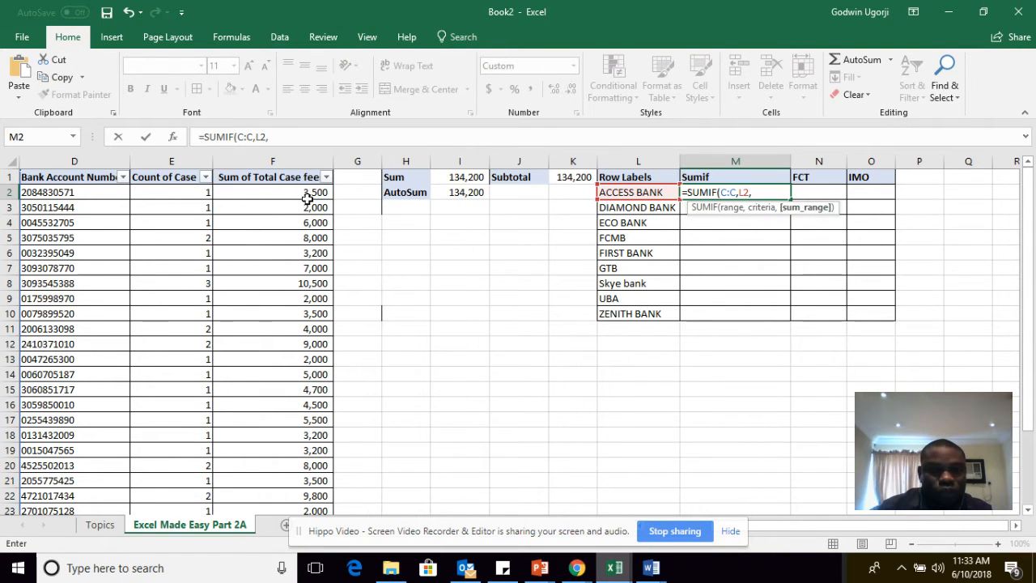
left_click(301, 161)
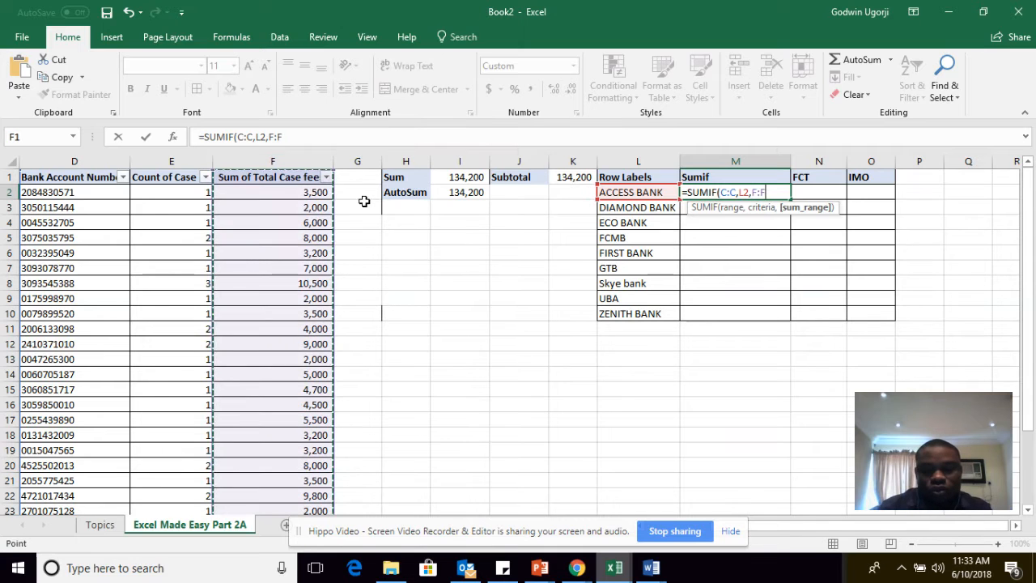
type(")")
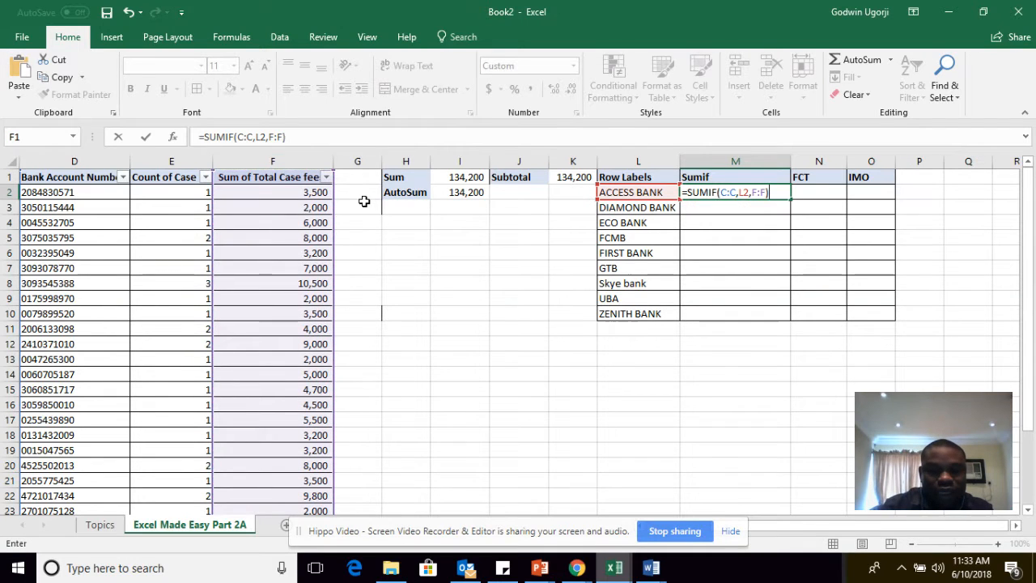
key("Return")
Step: Copy the SUMIF formula from M2 down to M10 for the remaining banks, and review the filled range
left_click(619, 194)
left_click(783, 194)
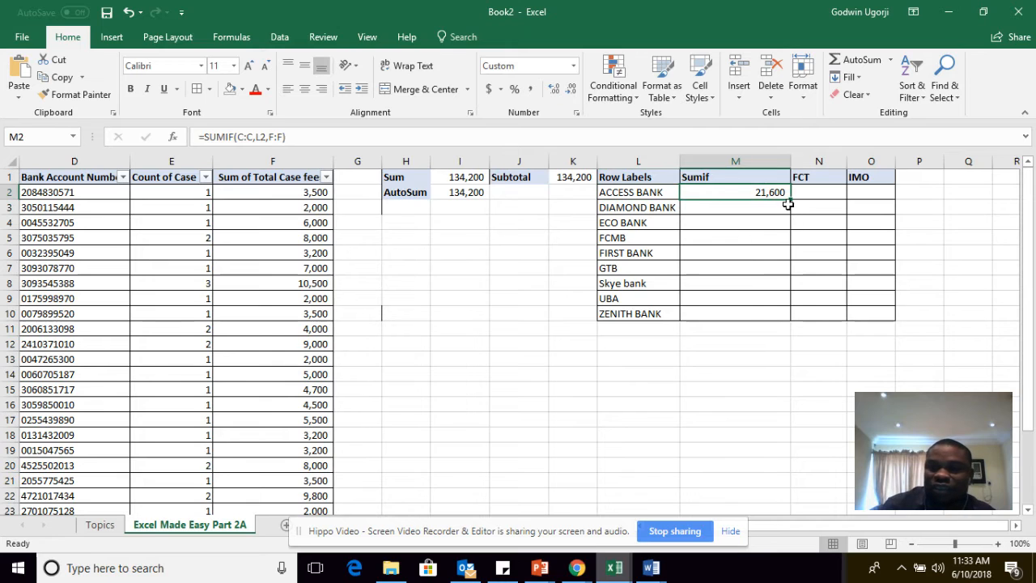
left_click_drag(790, 200, 790, 317)
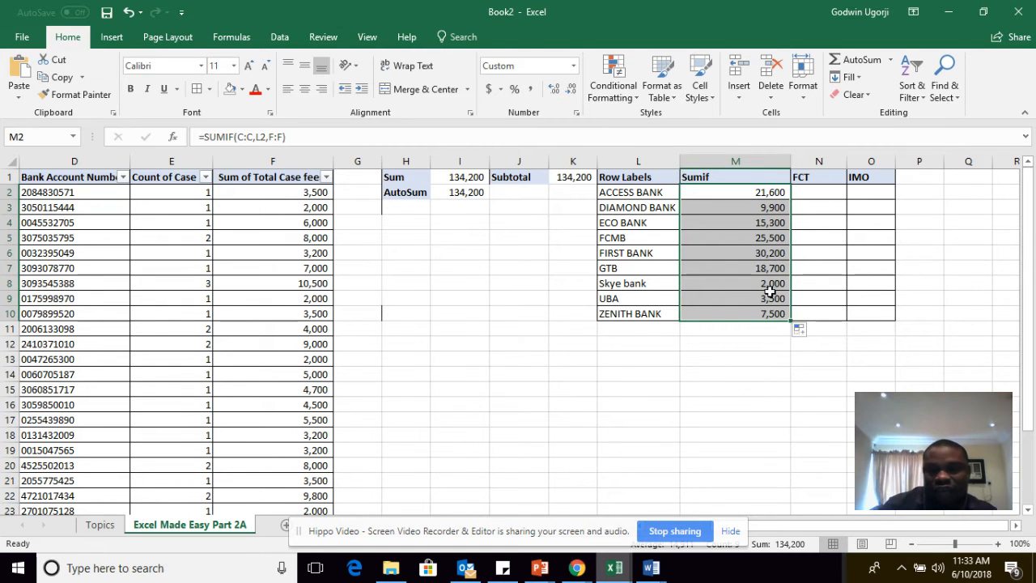
left_click_drag(734, 191, 739, 319)
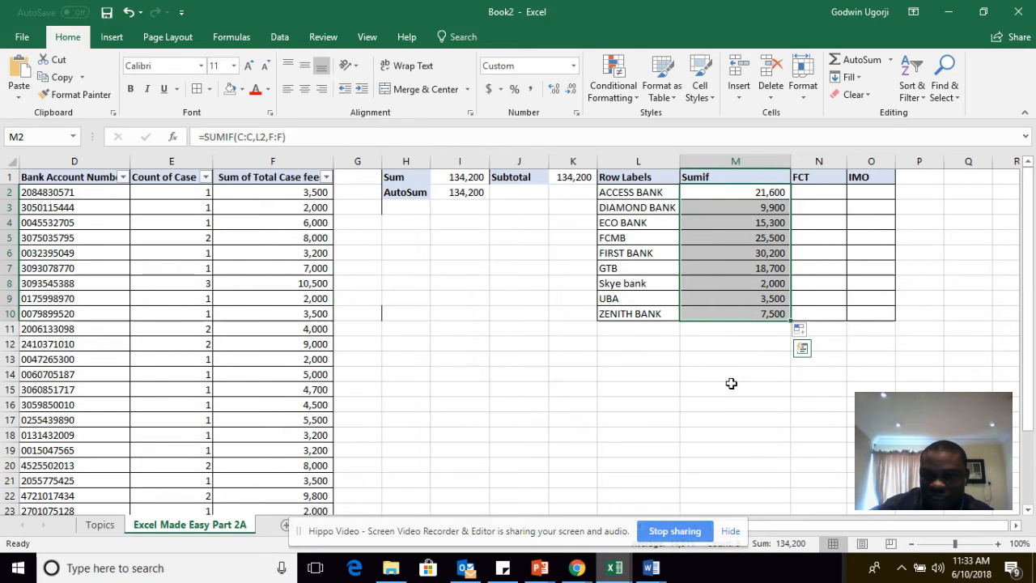
left_click(828, 265)
Step: Insert a blank column N between the Sumif and FCT columns of the summary table
left_click_drag(859, 524, 883, 525)
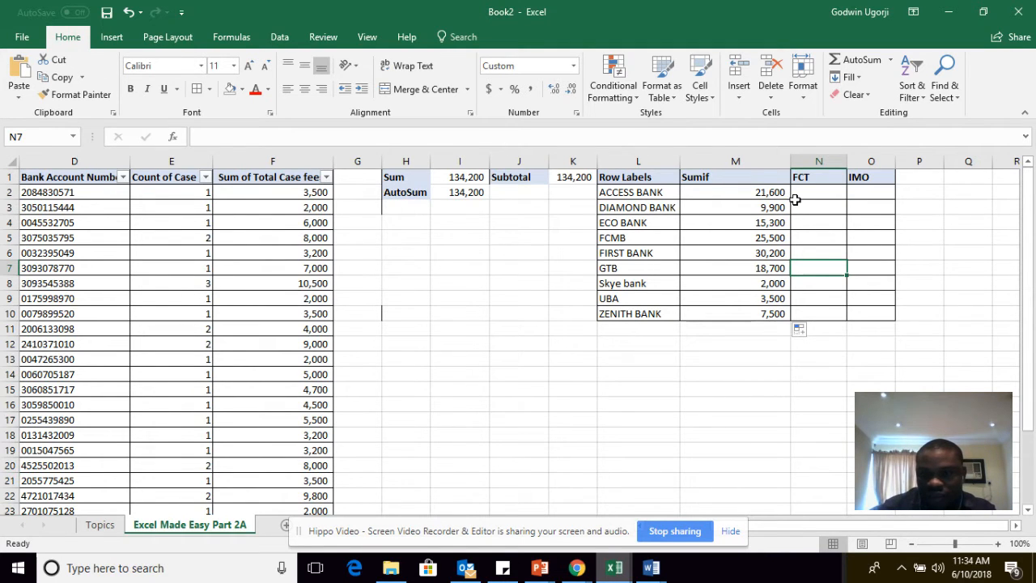
left_click(809, 164)
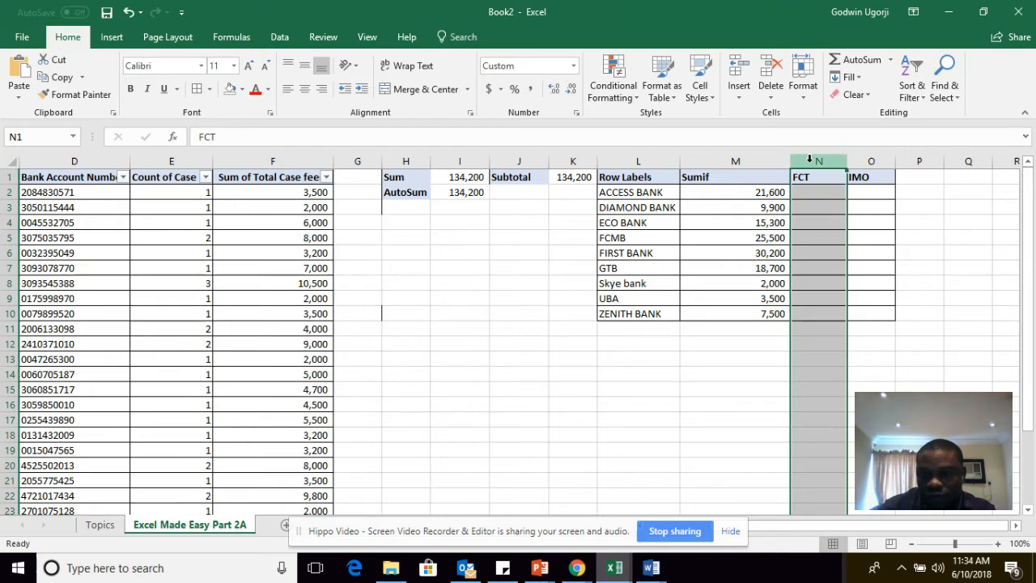
right_click(809, 163)
left_click(853, 266)
left_click(849, 235)
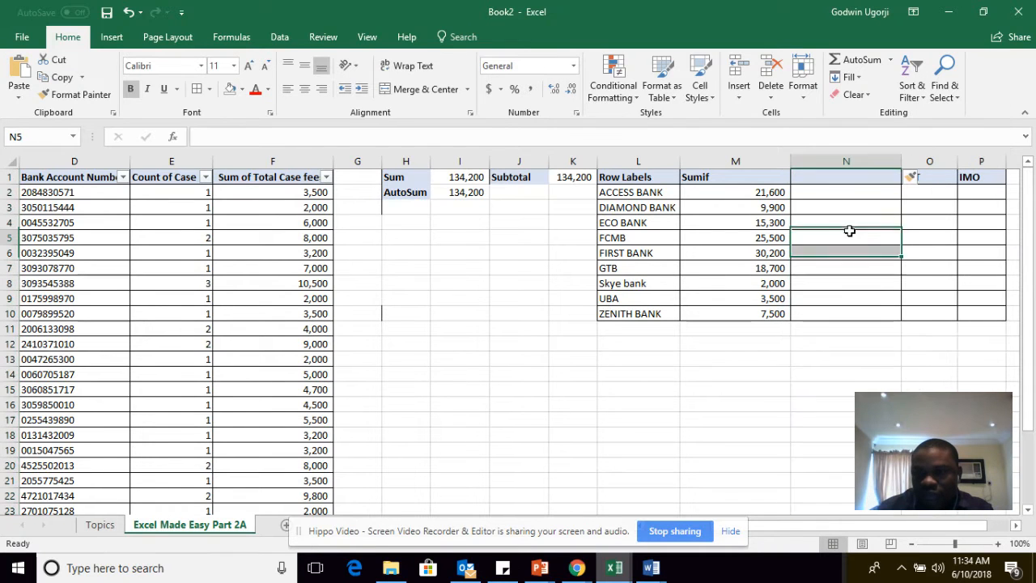
Step: Start a SUMIF formula in cell N2 for ACCESS BANK, using the Bank Name cells C2:C27 as the range
left_click(825, 198)
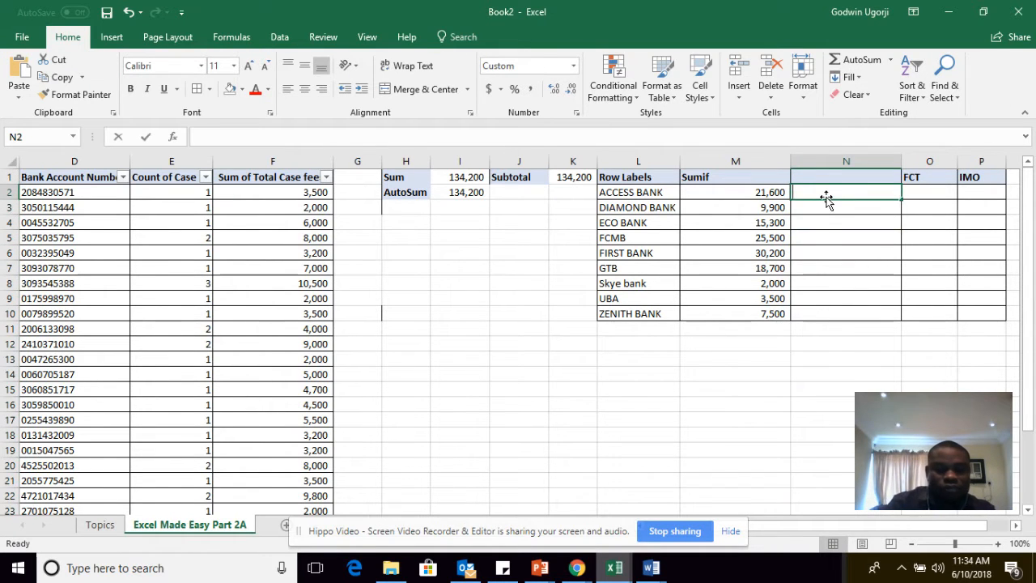
type("=sum")
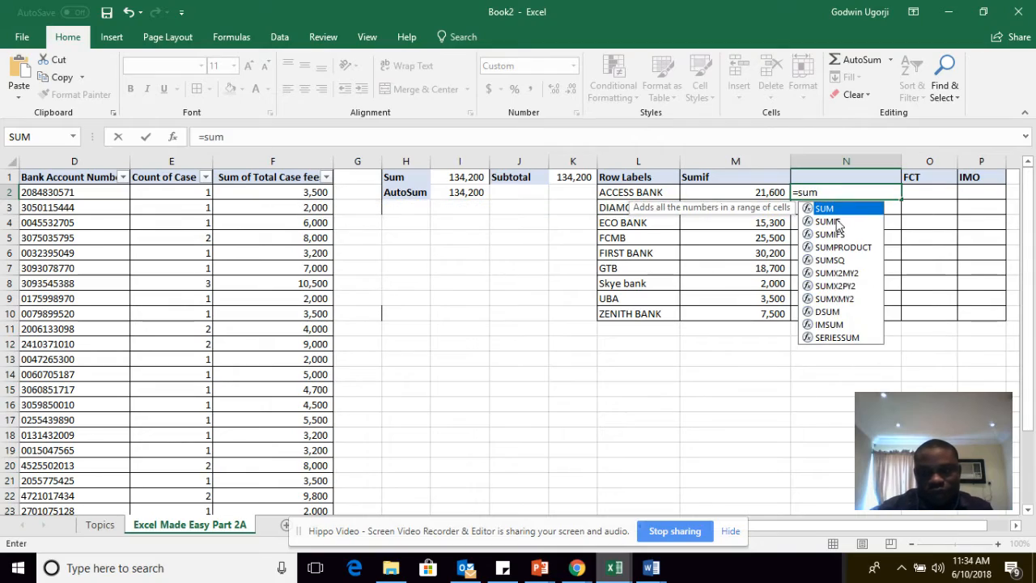
double_click(833, 222)
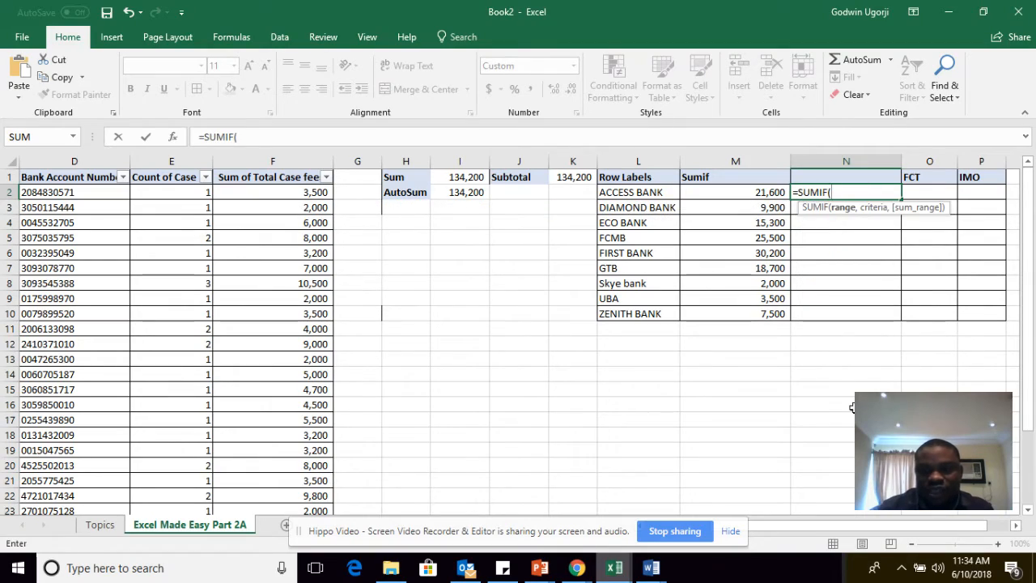
left_click_drag(854, 521, 786, 539)
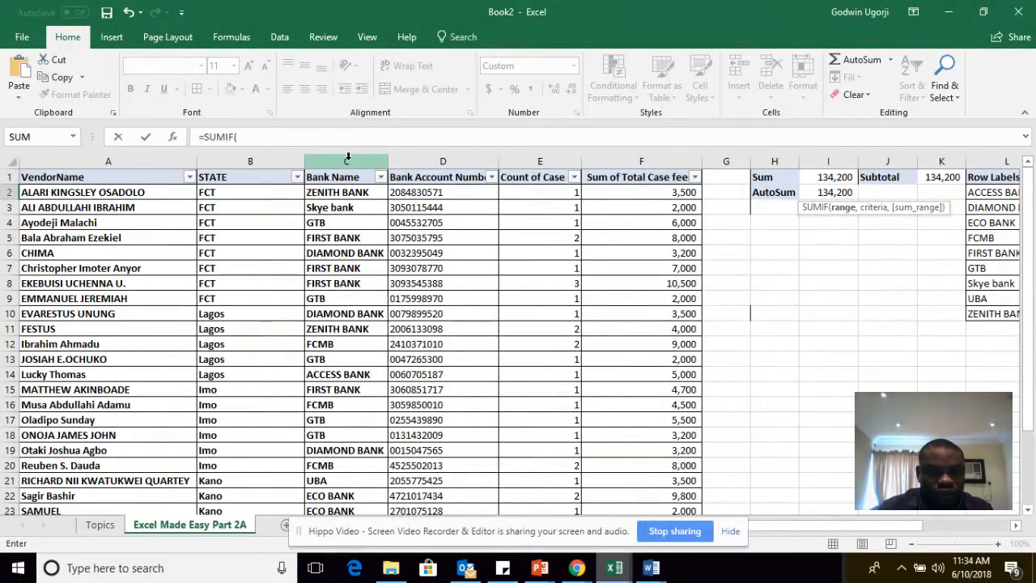
left_click_drag(346, 194, 352, 462)
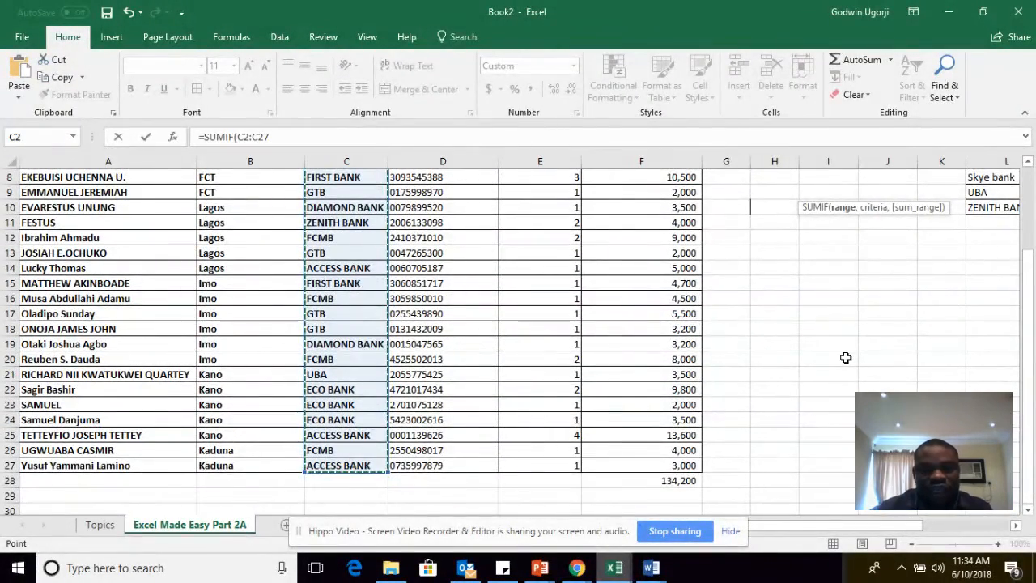
type(",")
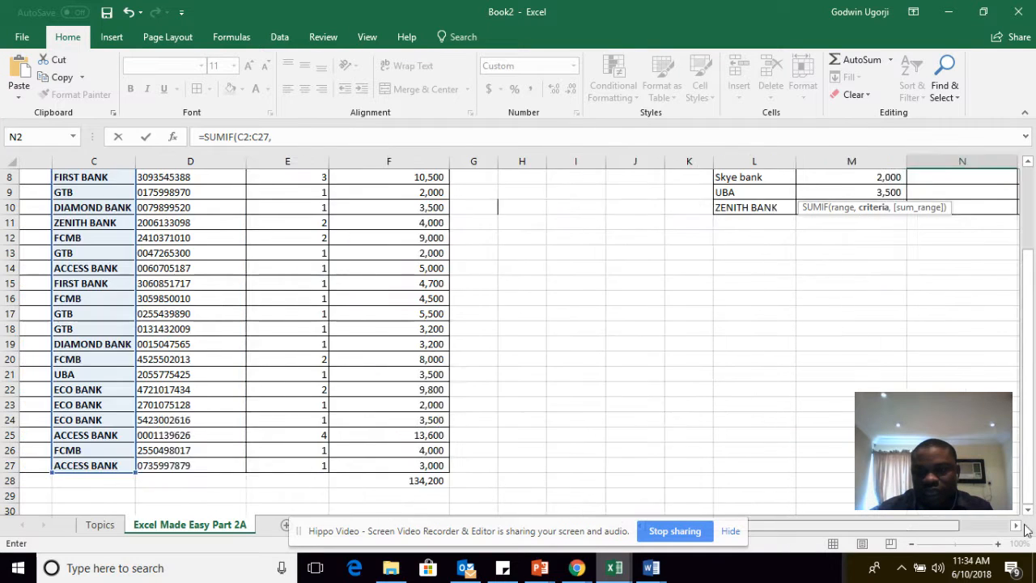
Step: Complete the N2 formula as =SUMIF(C2:C27,L2,F2:F27), with L2 as the criteria and F2:F27 as the sum range
left_click(525, 191)
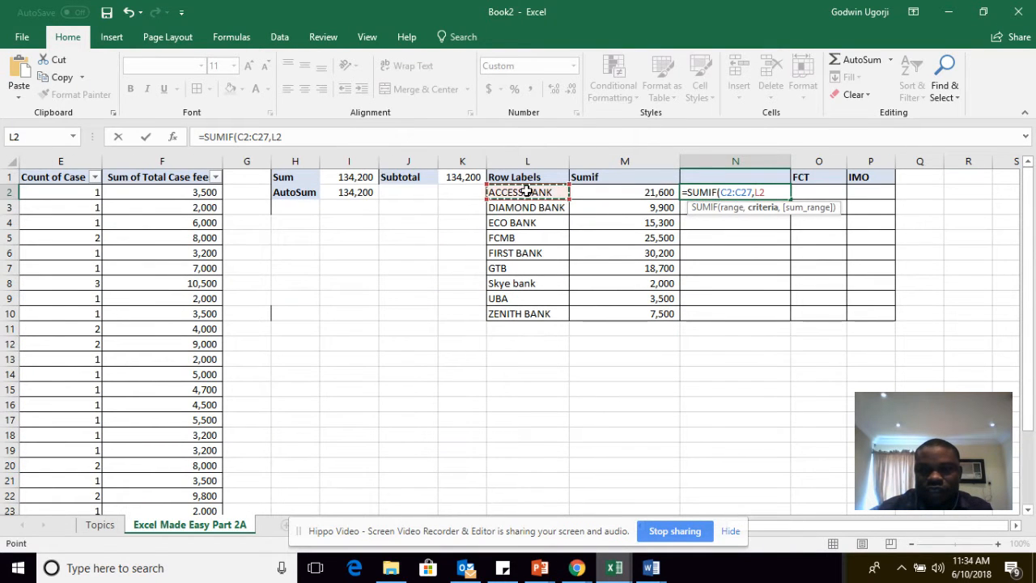
type(",")
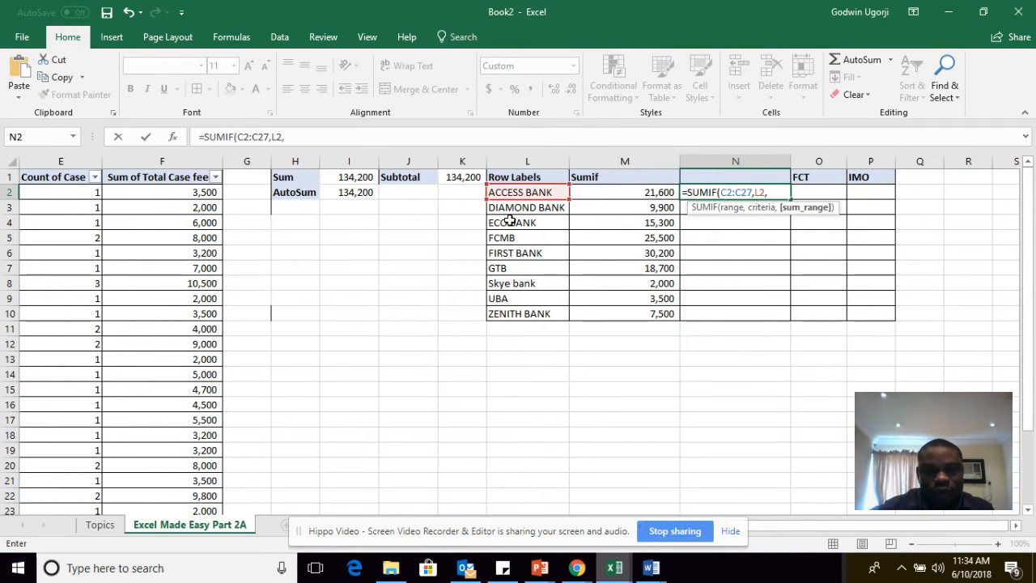
left_click_drag(202, 192, 203, 480)
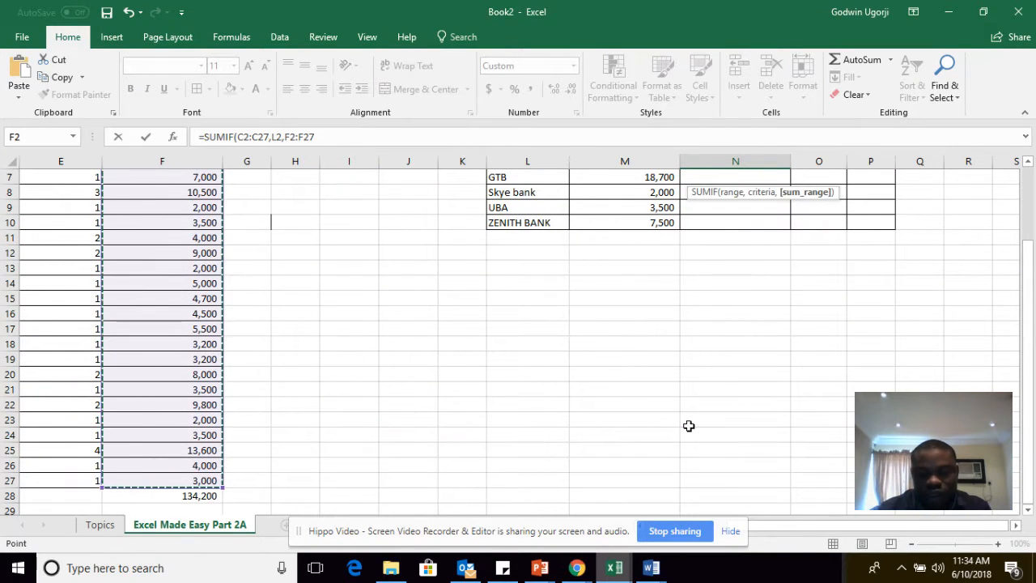
key("Return")
scroll(688, 425, "up", 2)
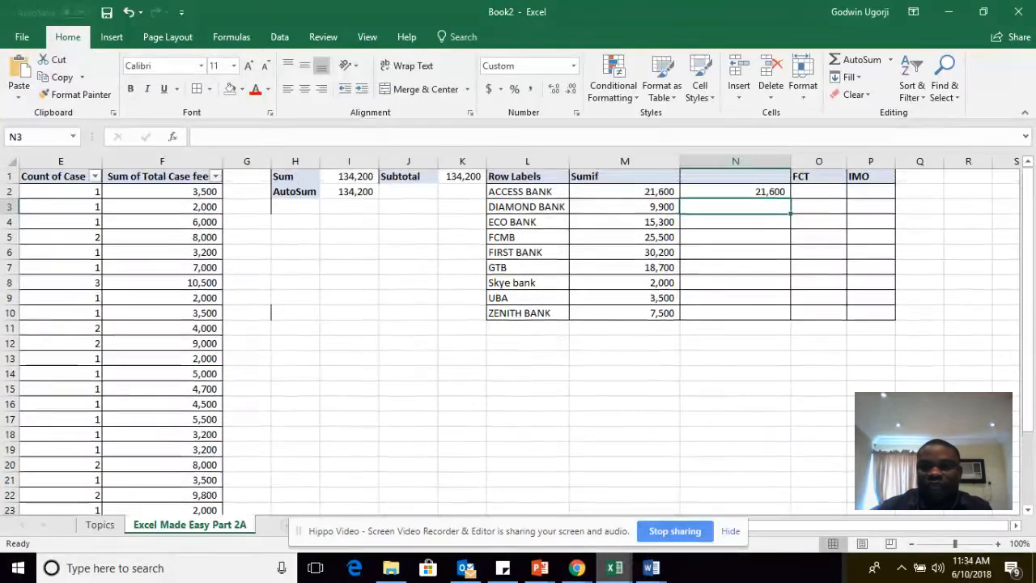
Step: Copy the relative-range SUMIF formula from N2 down to N10 and inspect the copied formulas in N8, N6 and N3
left_click(745, 193)
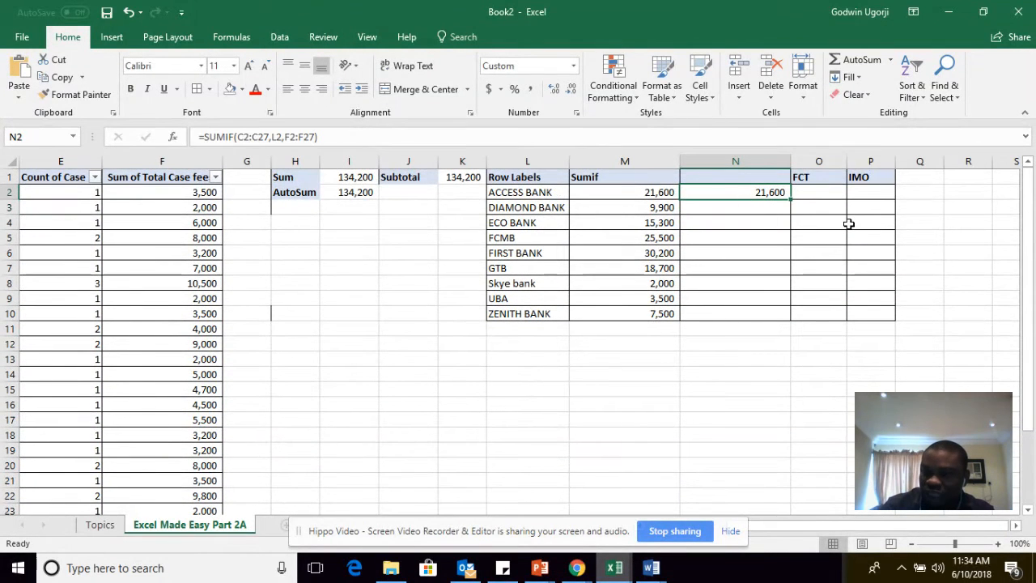
left_click_drag(790, 200, 791, 319)
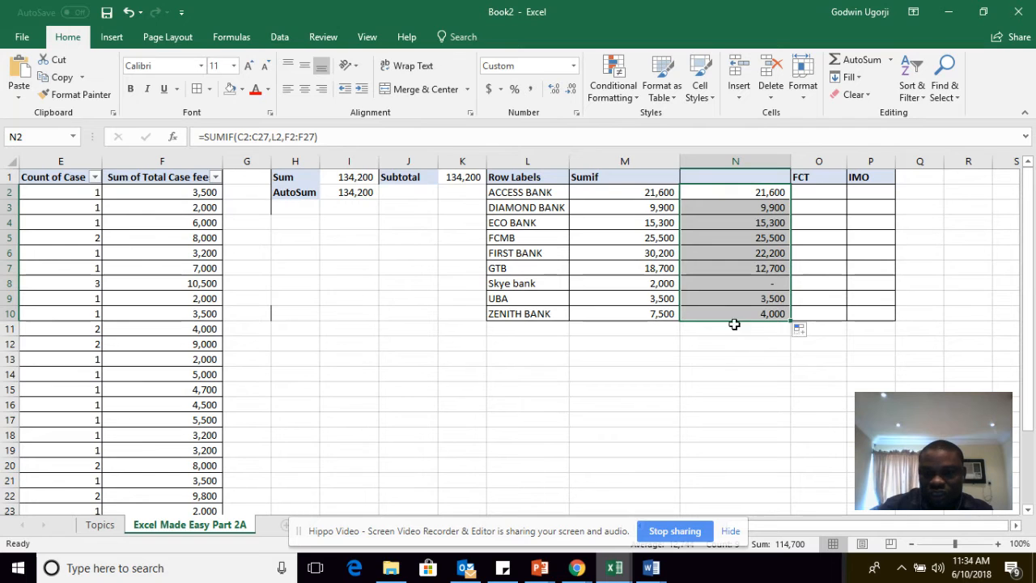
left_click(777, 283)
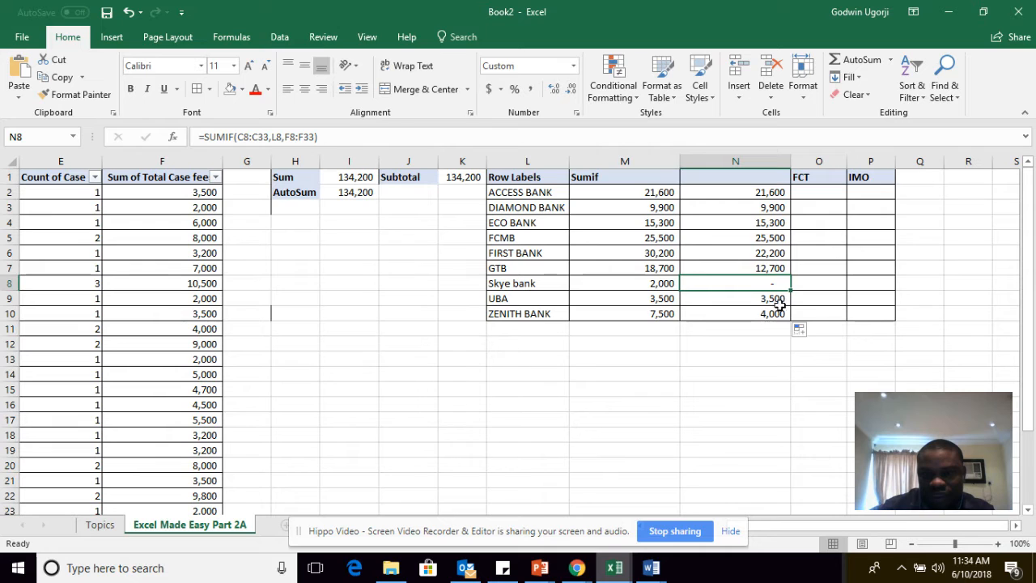
left_click(767, 255)
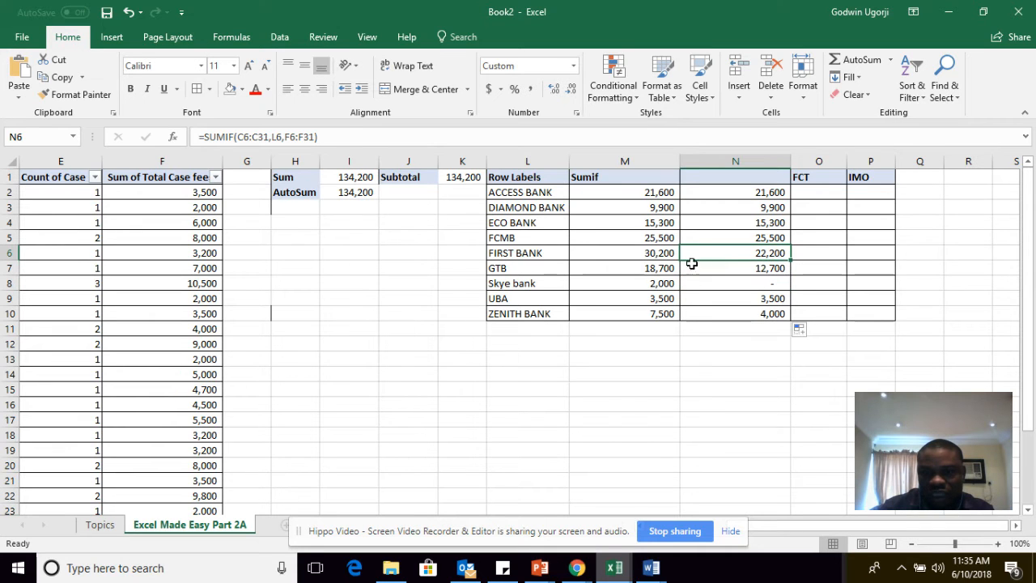
left_click(766, 210)
double_click(765, 209)
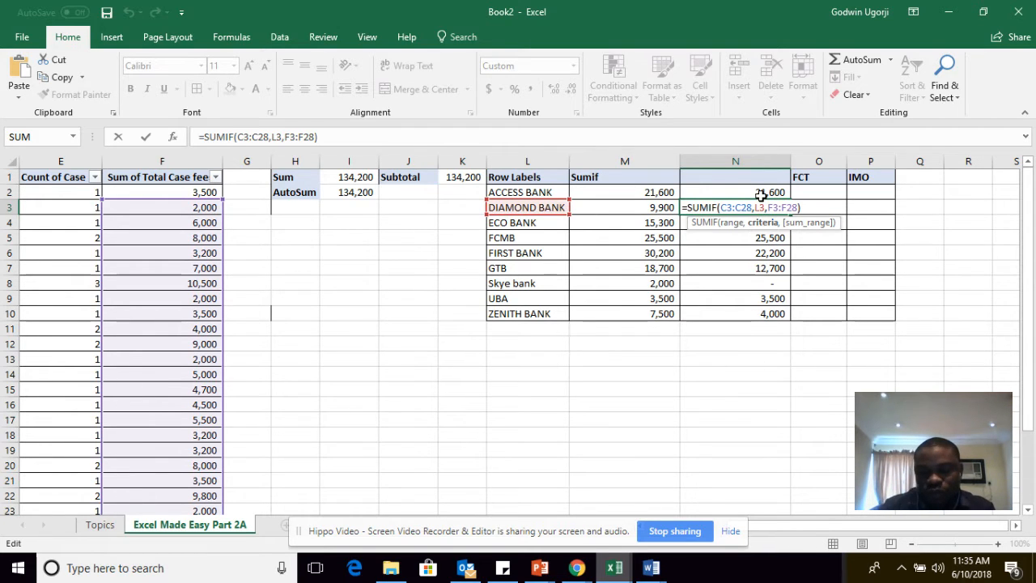
key("Return")
Step: Make the criteria range in the N2 SUMIF formula absolute, as $C$2:$C$27
left_click(758, 197)
double_click(758, 197)
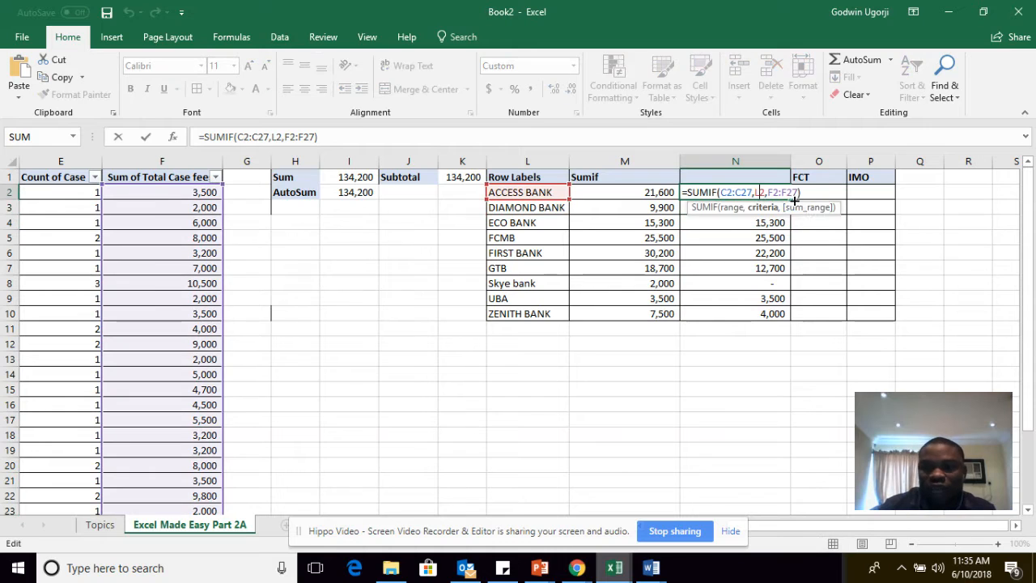
left_click(736, 193)
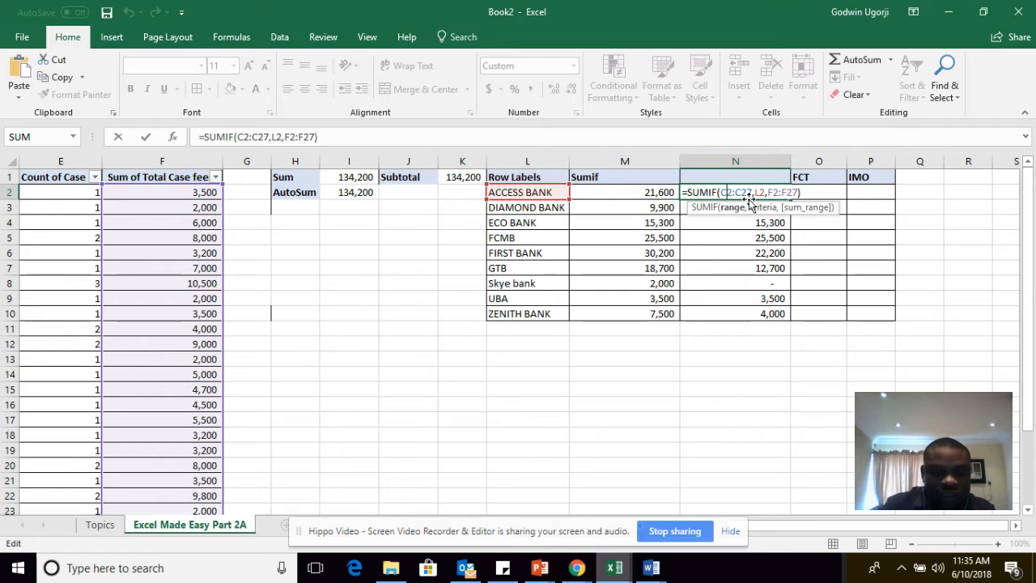
type("$")
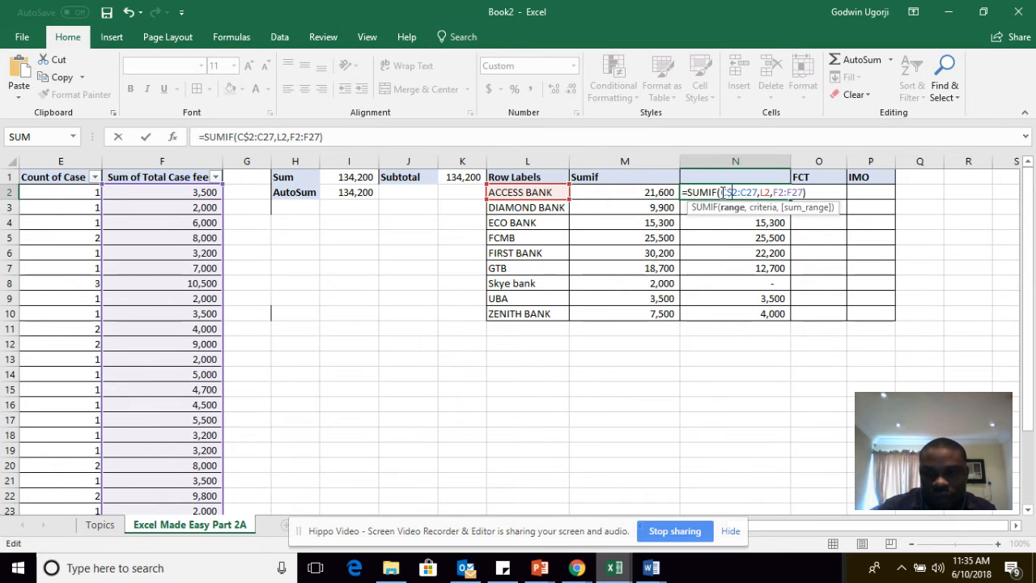
left_click(722, 192)
type("$")
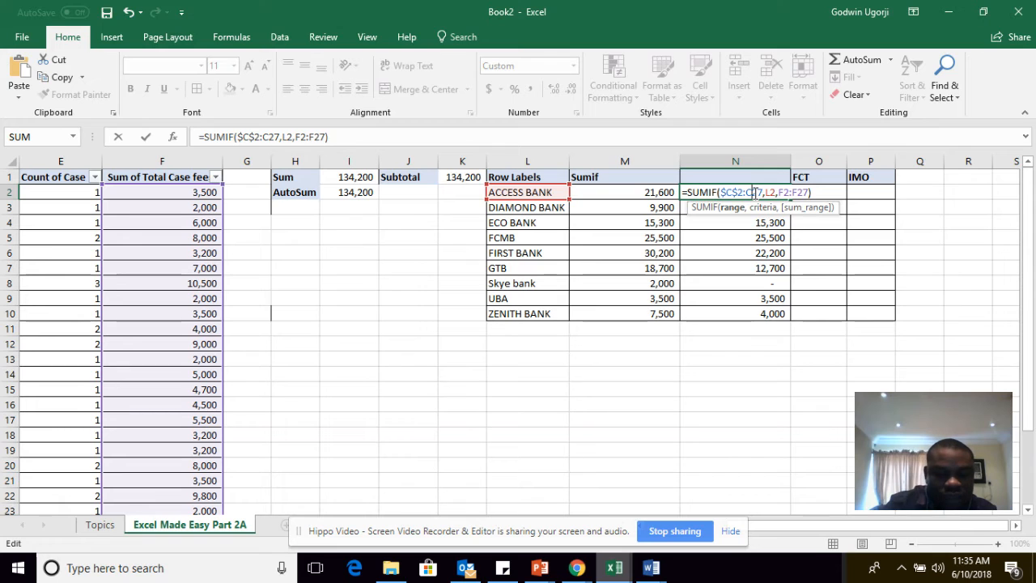
left_click(755, 193)
type("$")
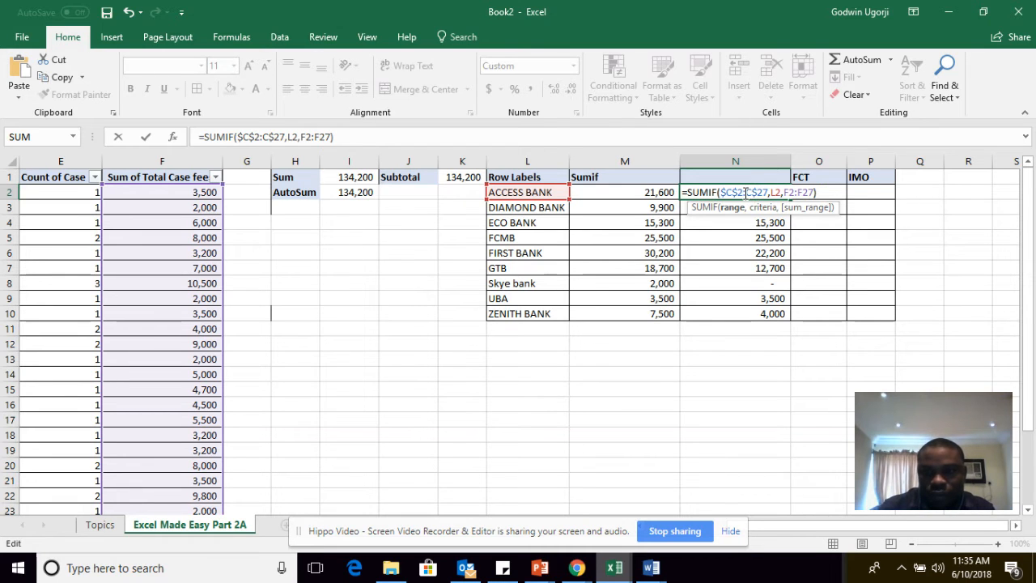
left_click(745, 193)
type("$")
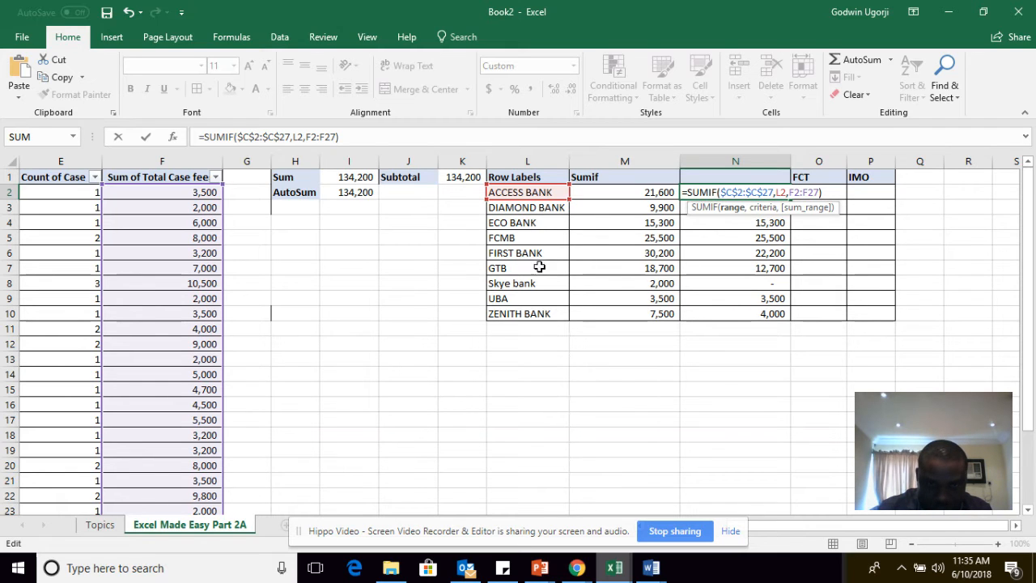
Step: Make the sum range absolute as $F$2:$F$27, completing the N2 formula as =SUMIF($C$2:$C$27,L2,$F$2:$F$27)
left_click(791, 192)
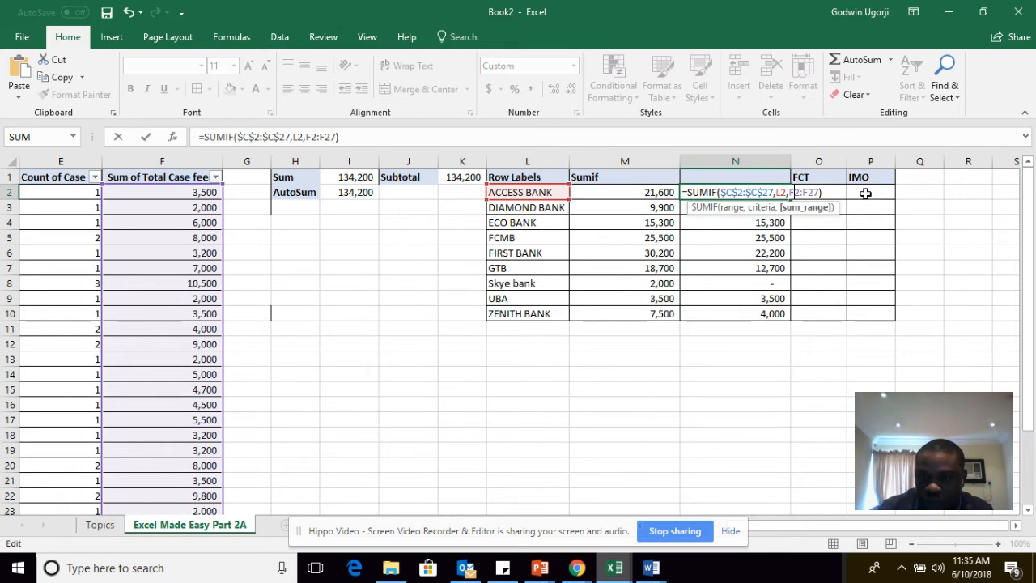
type("$")
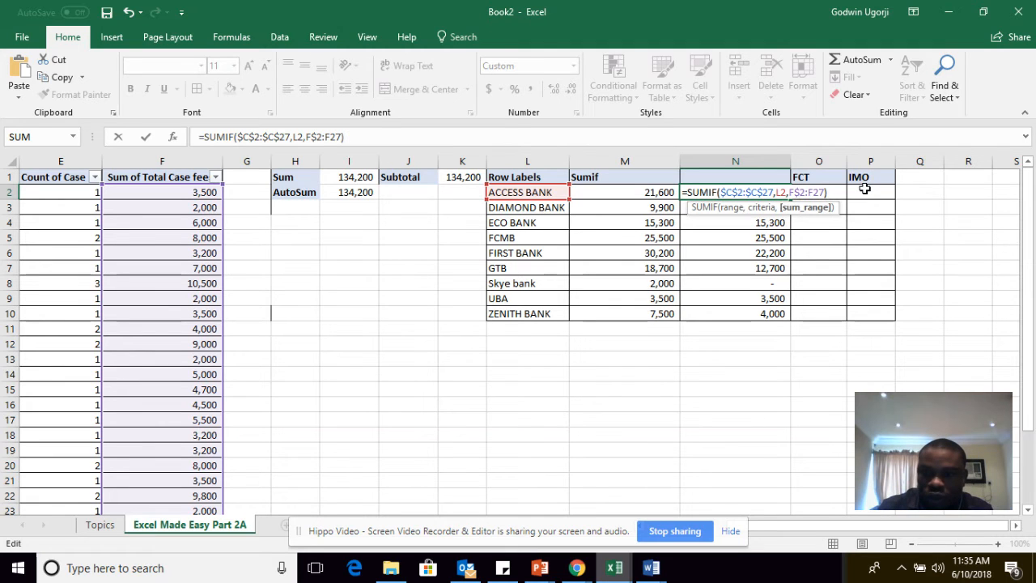
left_click(789, 192)
type("$")
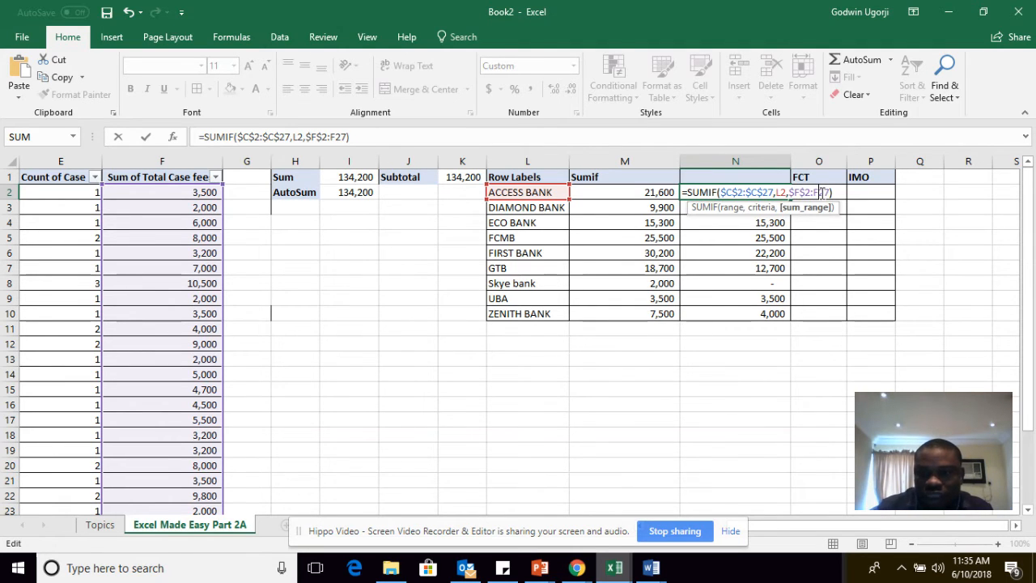
left_click(821, 191)
type("$")
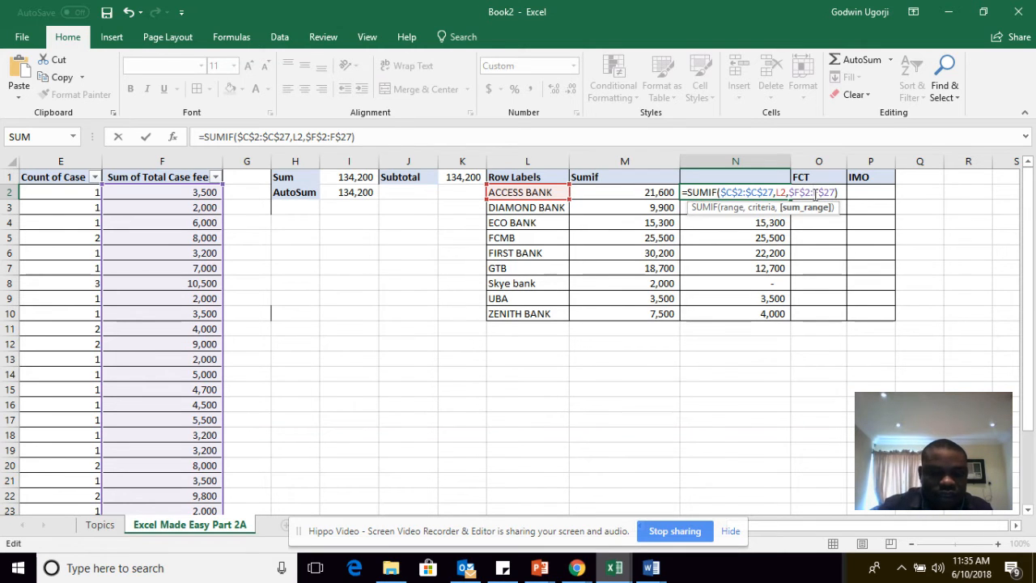
left_click(814, 192)
type("$")
key("Return")
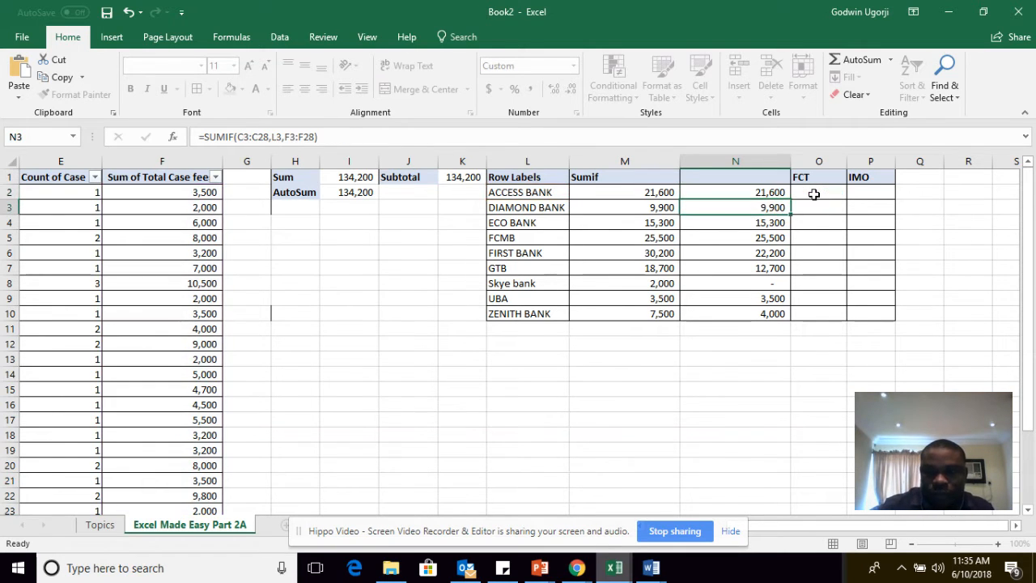
Step: Copy the absolute-range SUMIF formula from N2 down to N10 over the existing formulas
left_click(756, 192)
left_click_drag(789, 202, 798, 315)
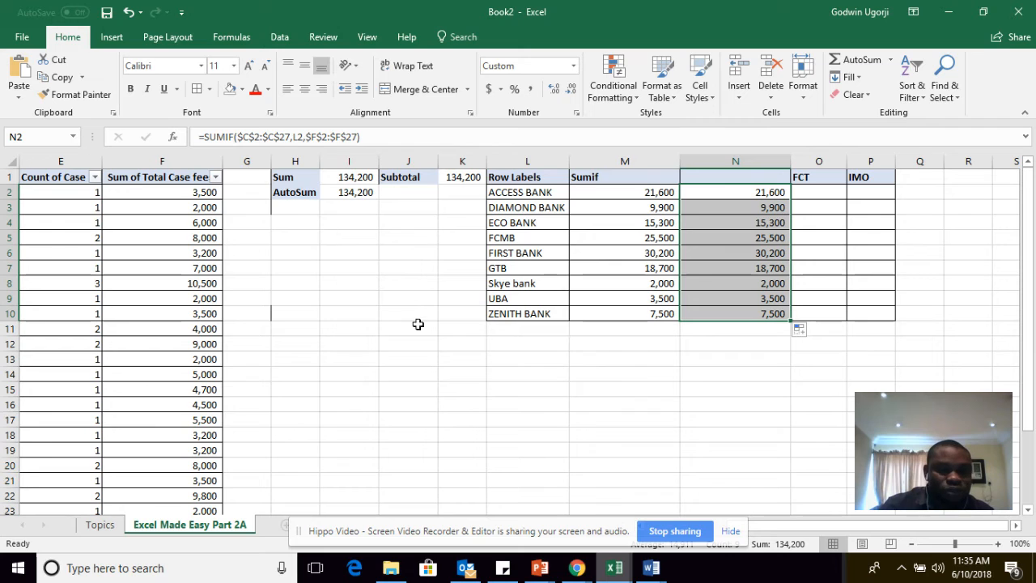
left_click(829, 421)
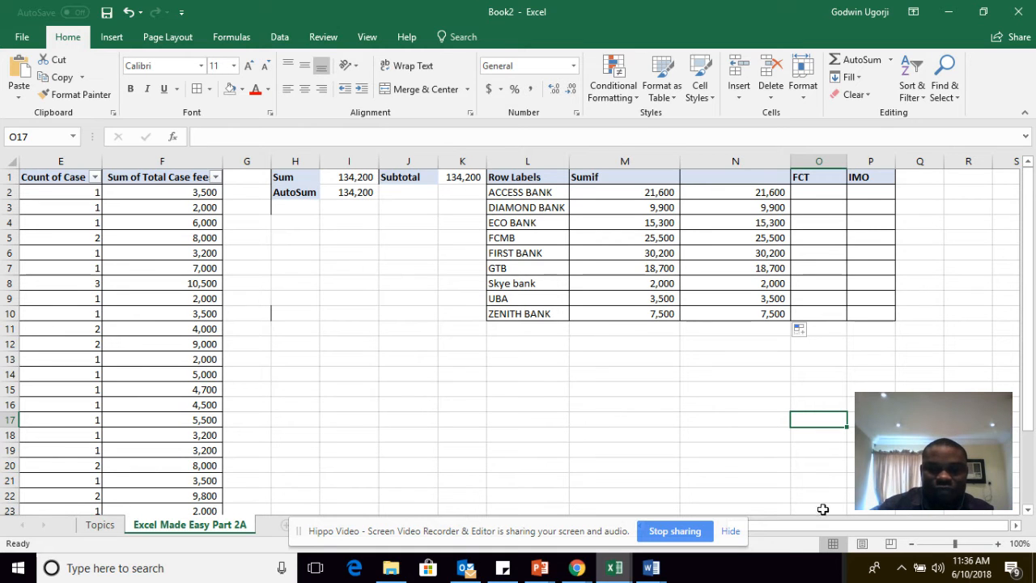
Step: Start a SUMIFS formula in cell O2 under FCT, using the Total Case fee cells F2:F27 as the sum range
left_click_drag(827, 526, 750, 550)
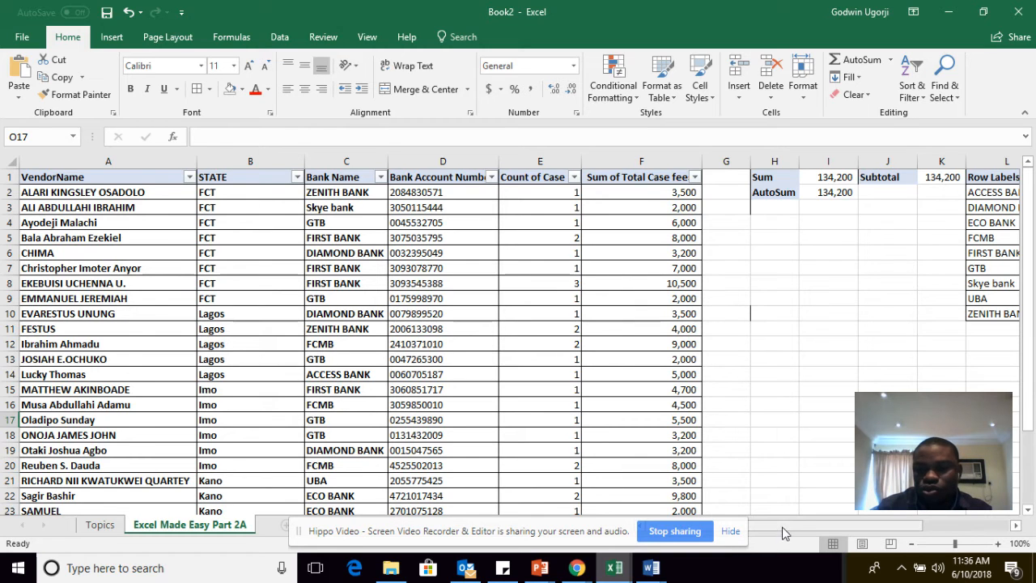
left_click_drag(783, 528, 868, 528)
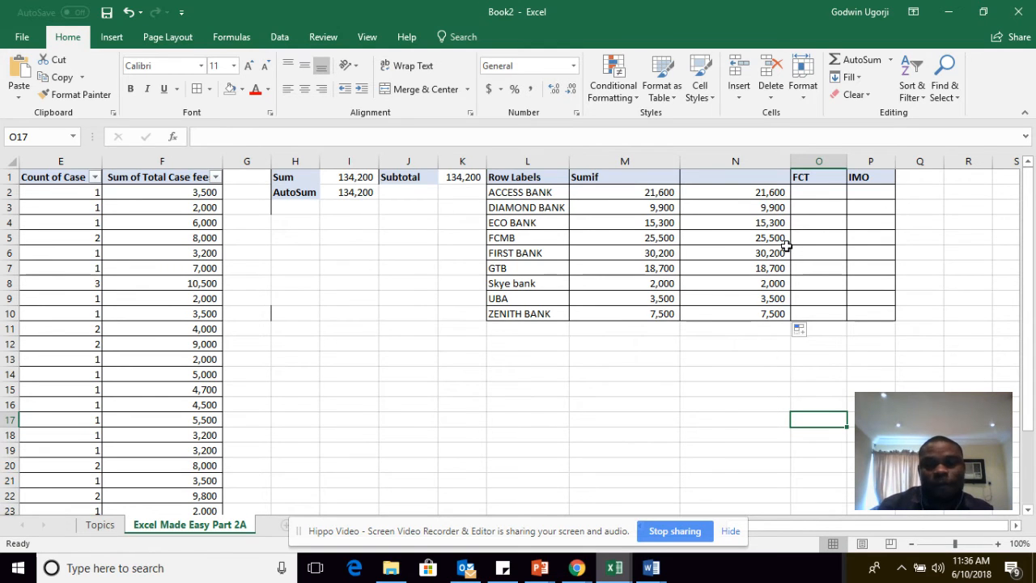
left_click(807, 189)
type("=")
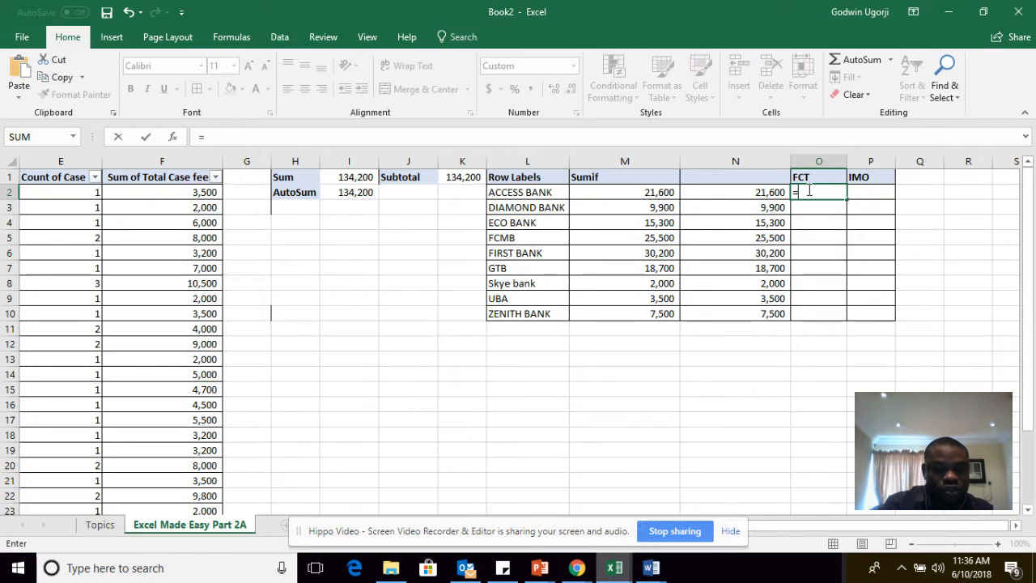
type("sum")
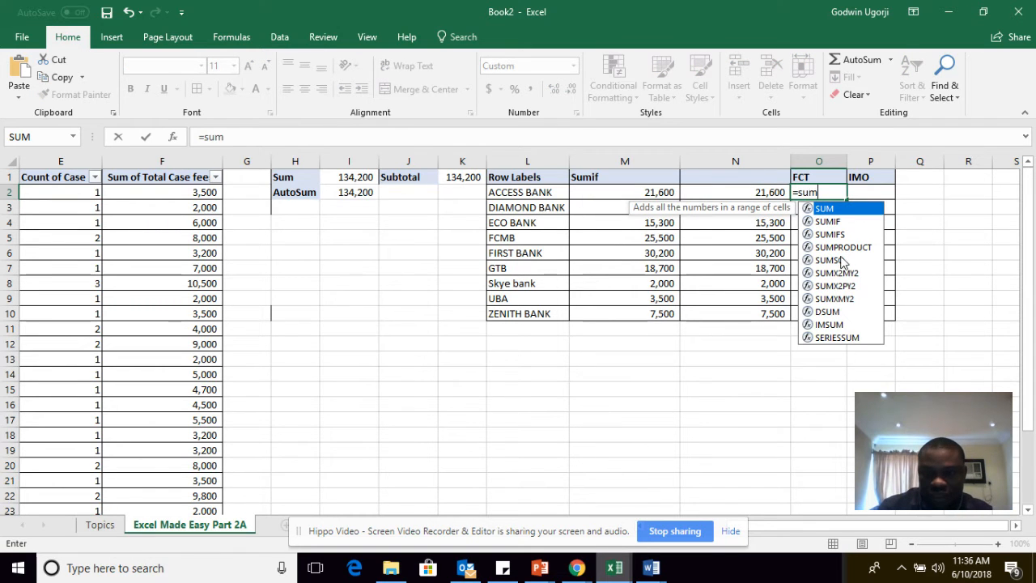
double_click(829, 235)
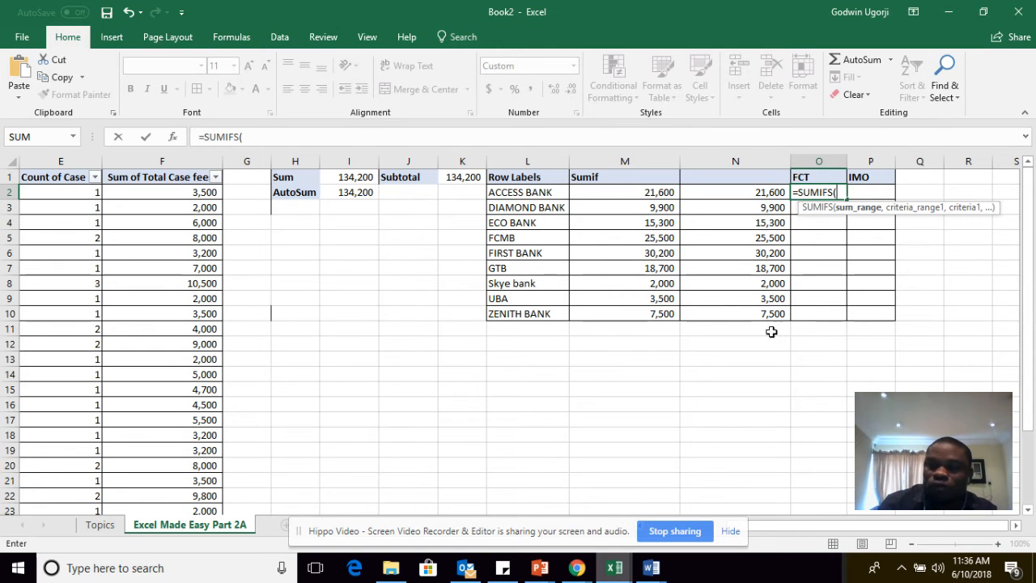
left_click_drag(157, 196, 178, 479)
scroll(661, 348, "up", 2)
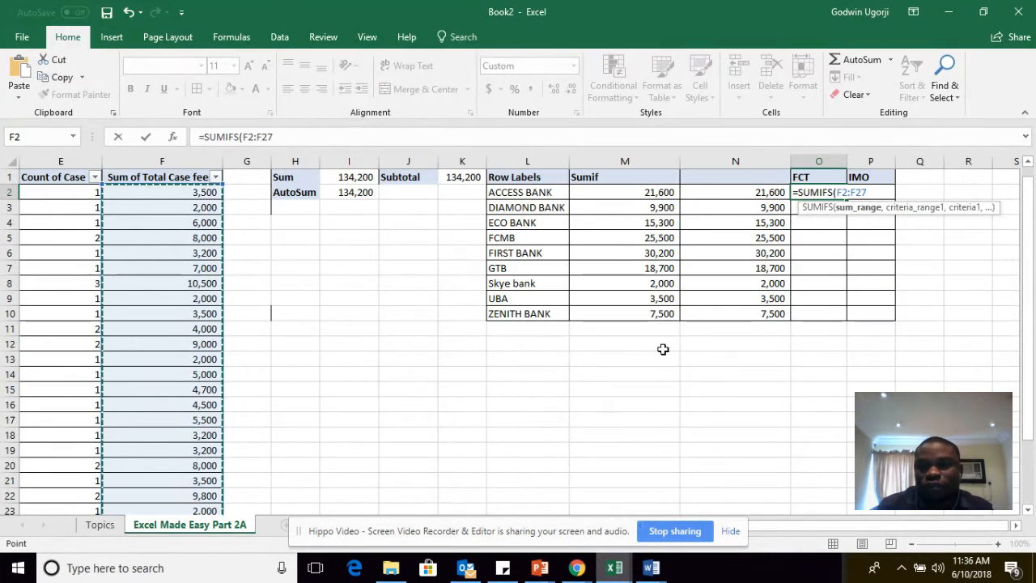
type(",")
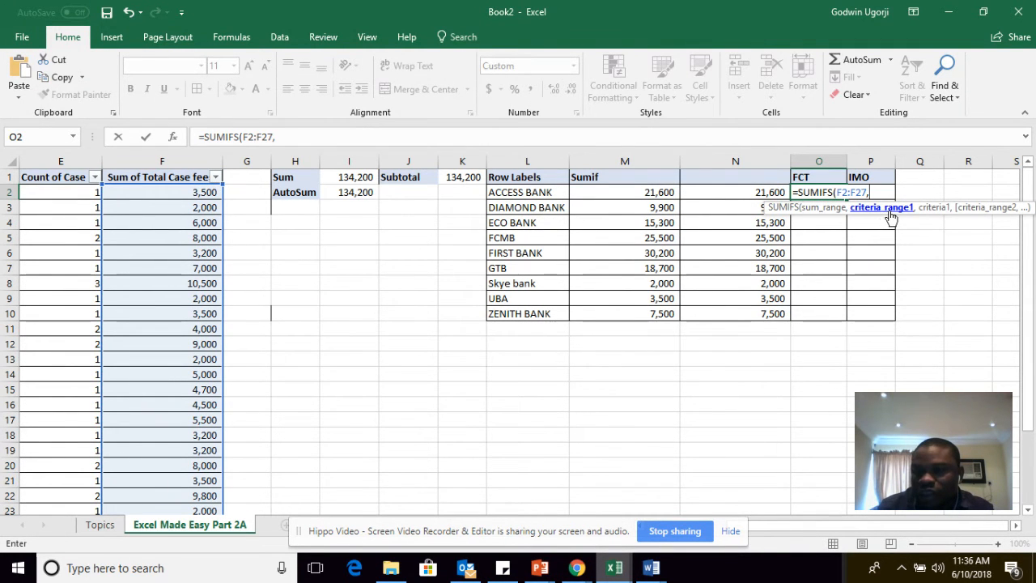
Step: Add the STATE cells B2:B27 as the first criteria range in the O2 SUMIFS formula, with "FCT" as the criterion
left_click_drag(825, 526, 680, 544)
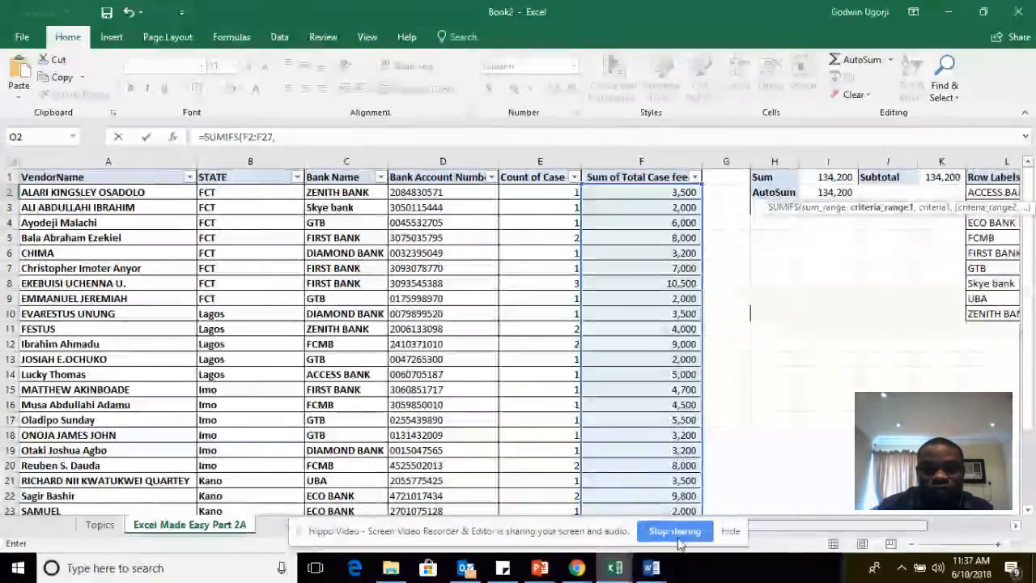
left_click_drag(236, 189, 254, 461)
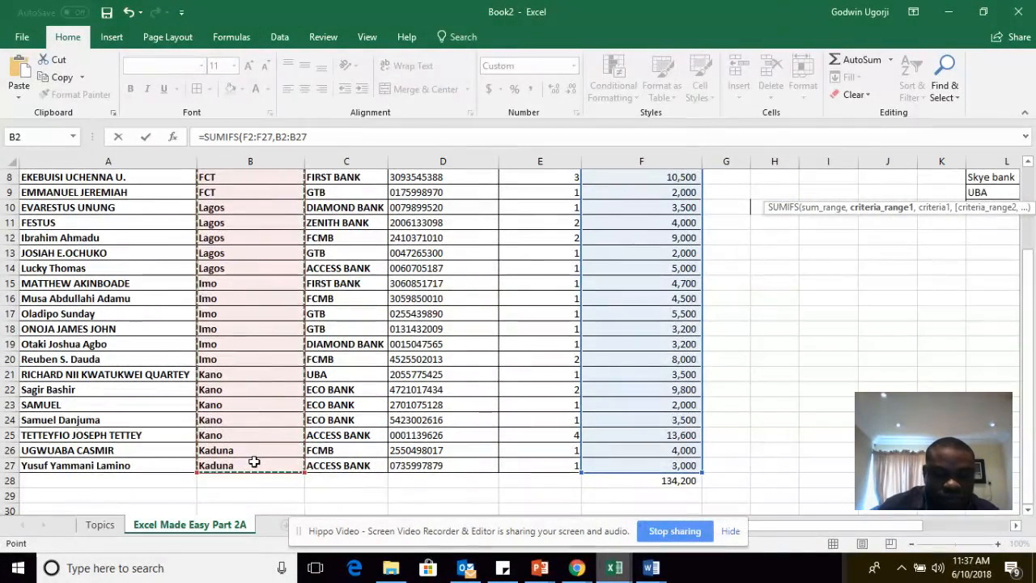
type(",")
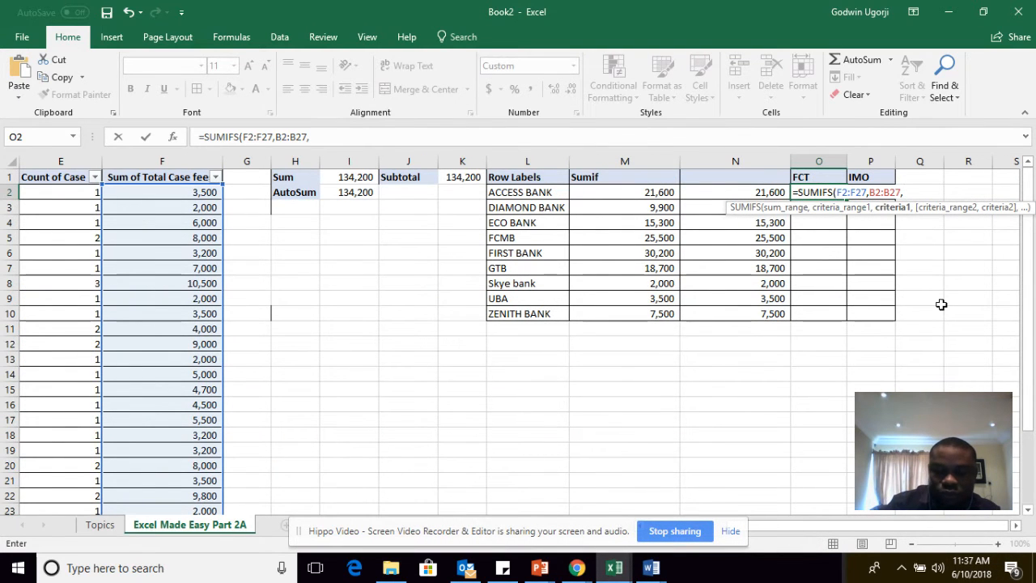
type("\"FCT\"")
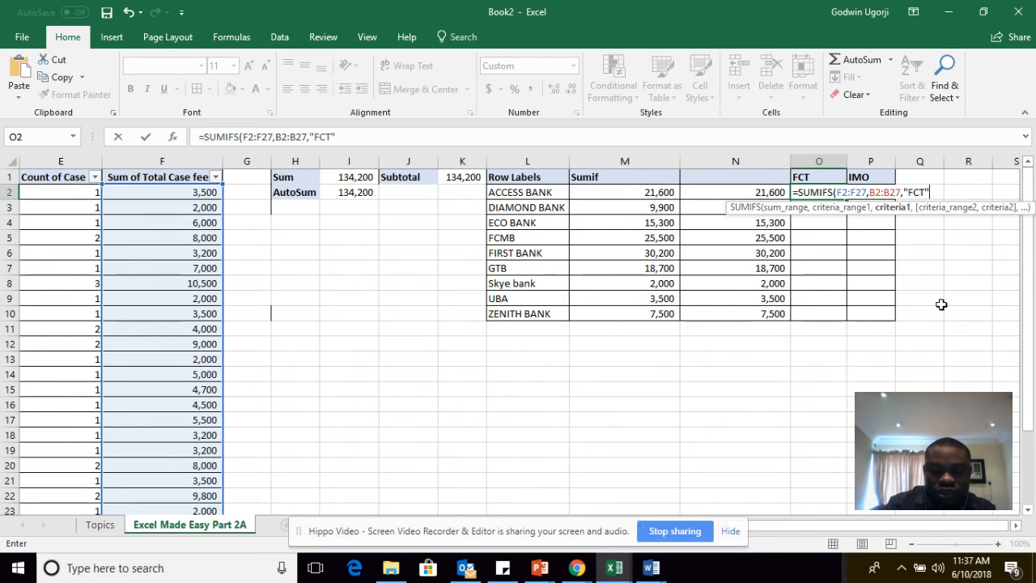
type(",")
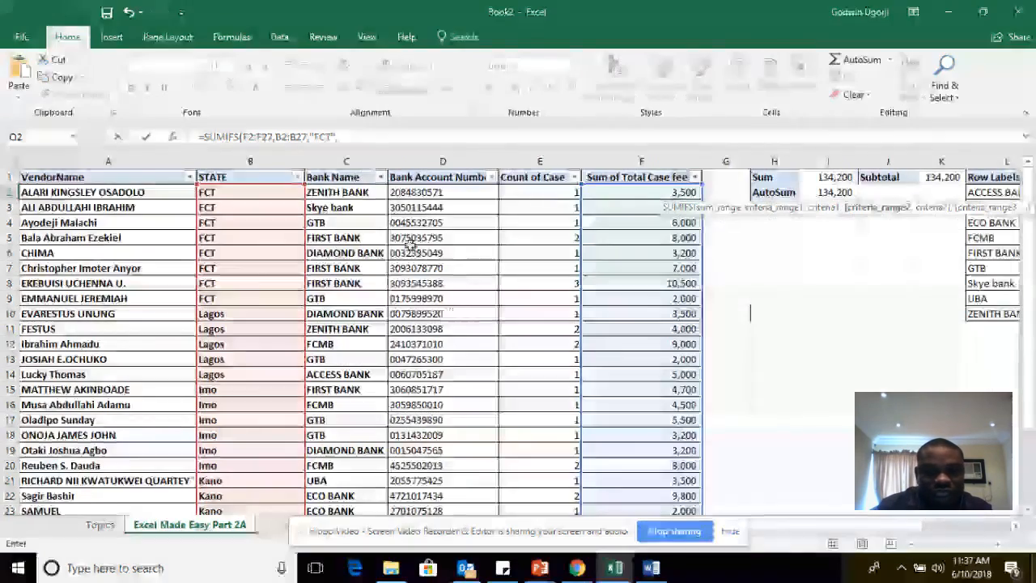
Step: Add Bank Name cells C2:C27 with criterion L2, completing the O2 formula as =SUMIFS(F2:F27,B2:B27,"FCT",C2:C27,L2)
left_click_drag(349, 191, 345, 467)
type(",")
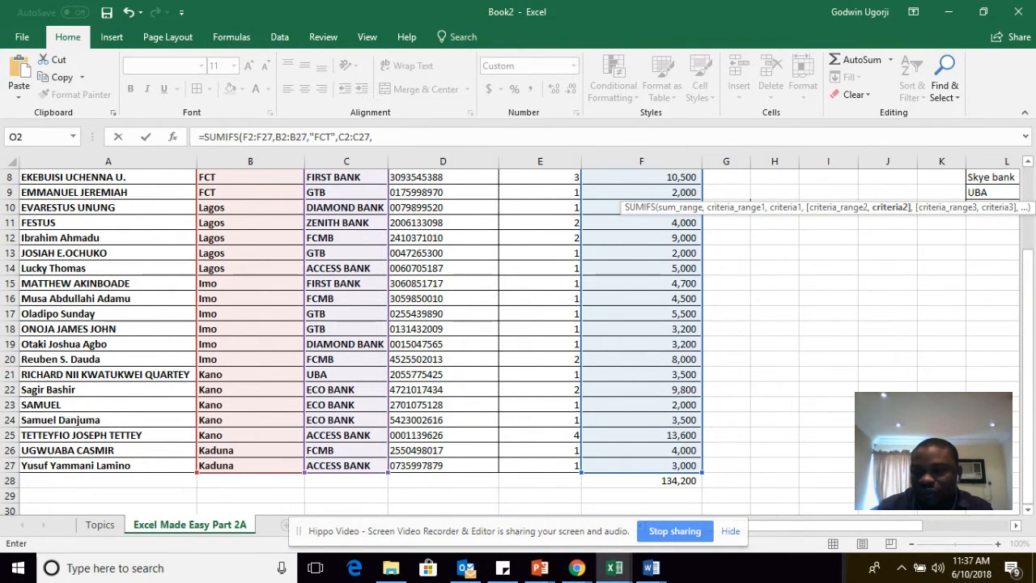
scroll(931, 453, "up", 3)
left_click_drag(842, 529, 932, 528)
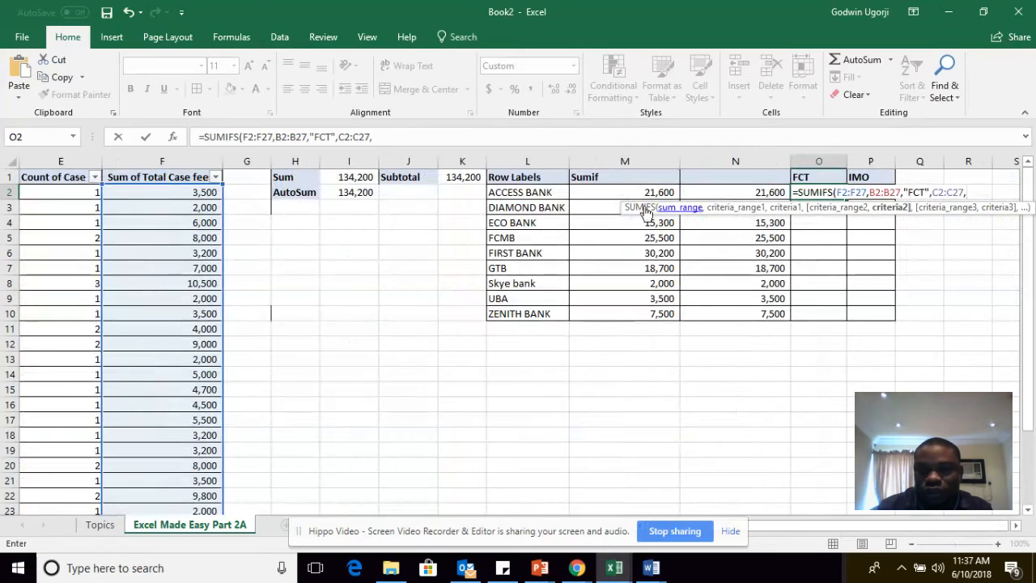
left_click(532, 194)
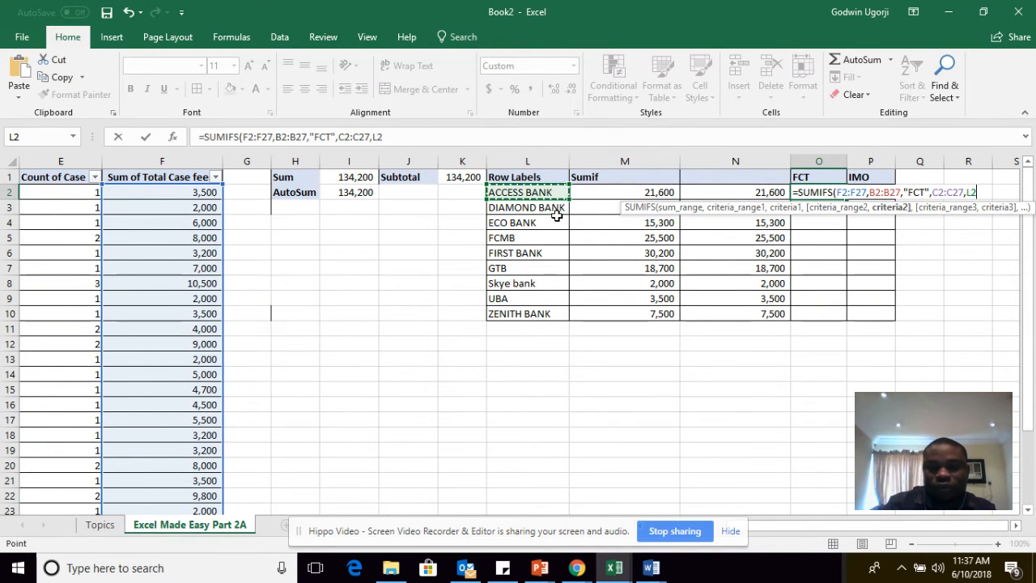
type(")")
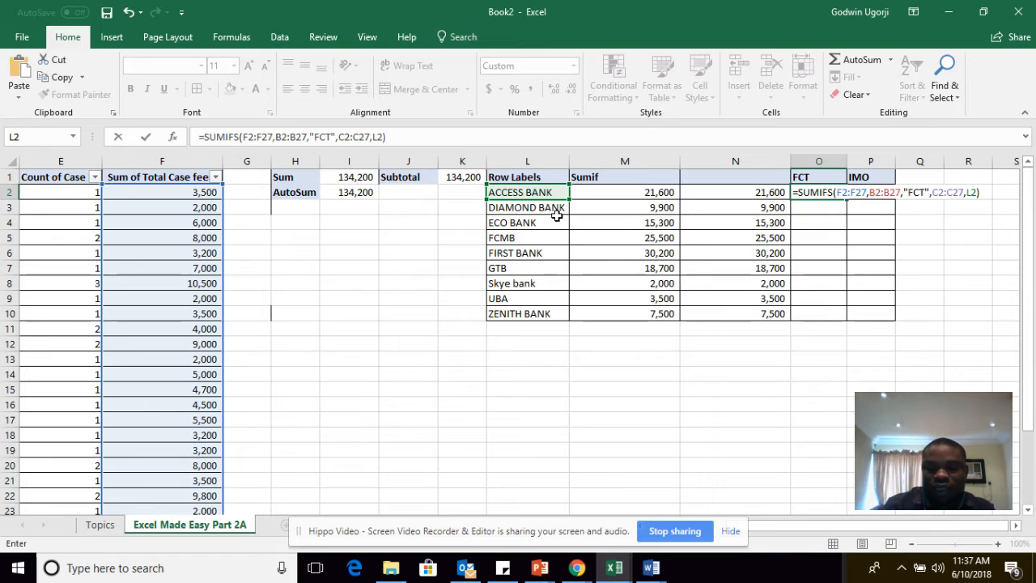
key("Return")
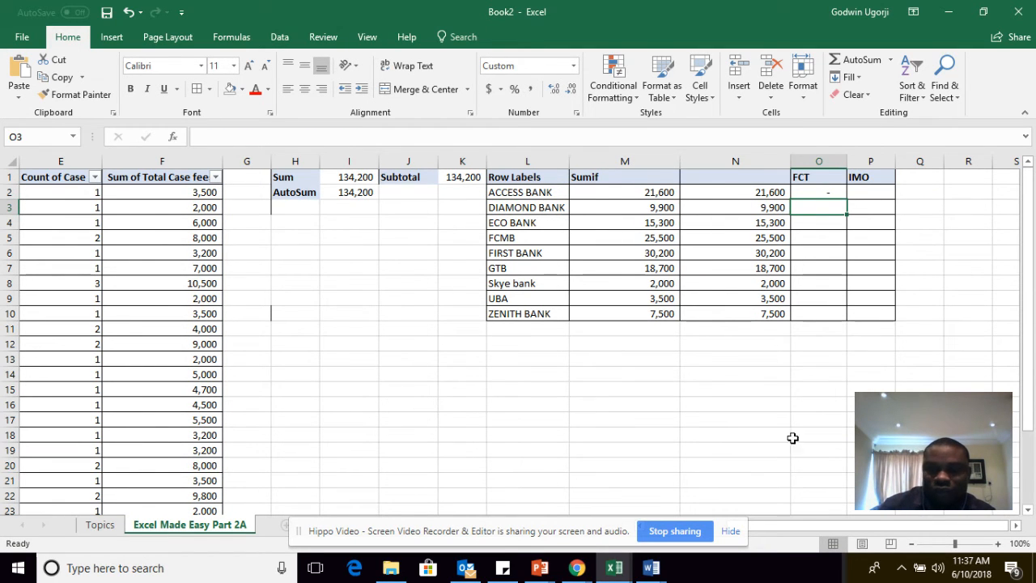
Step: Make the sum range in the O2 SUMIFS formula absolute, as $F$2:$F$27
scroll(476, 481, "left", 2)
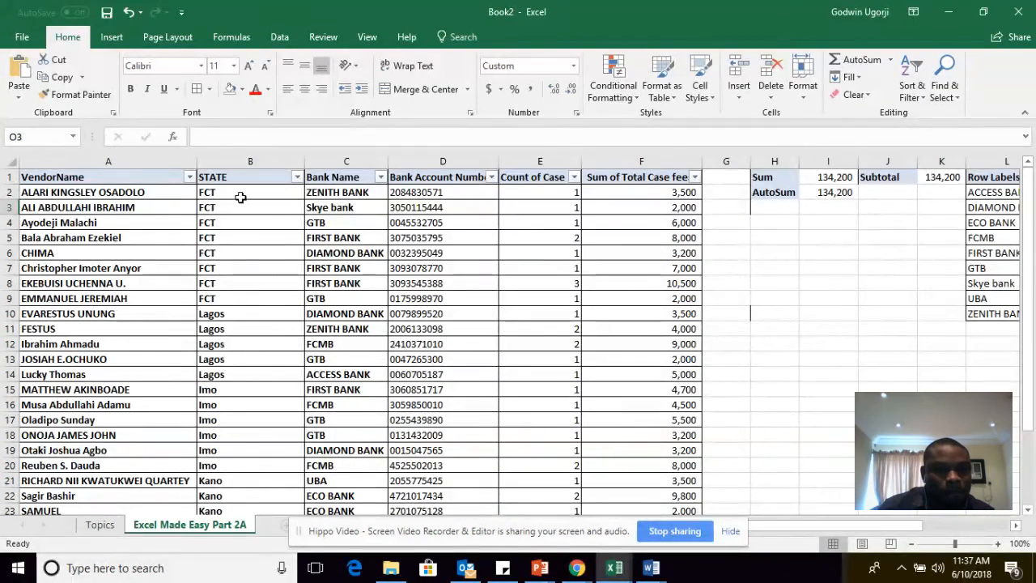
left_click_drag(817, 522, 841, 522)
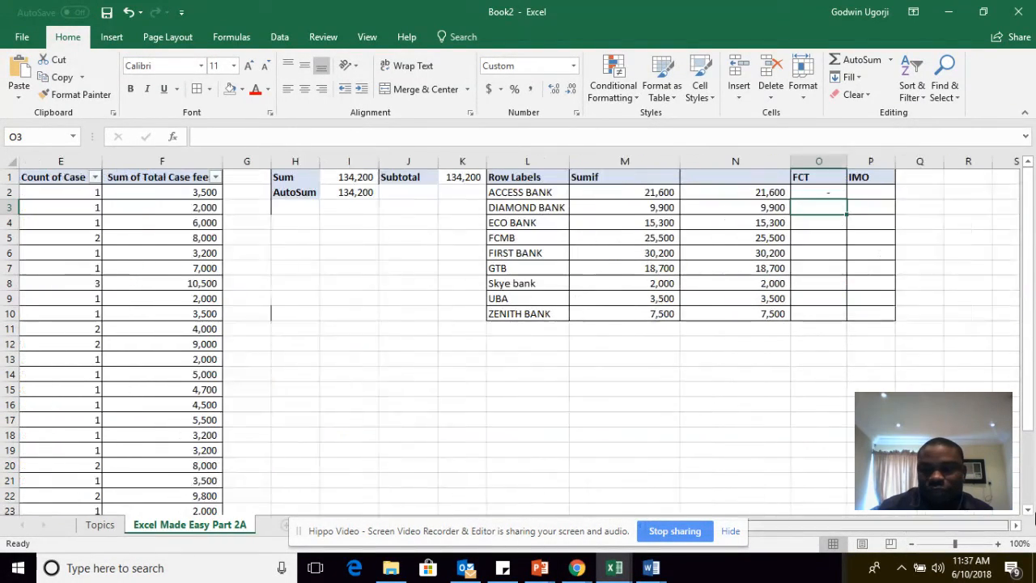
double_click(825, 191)
left_click(845, 192)
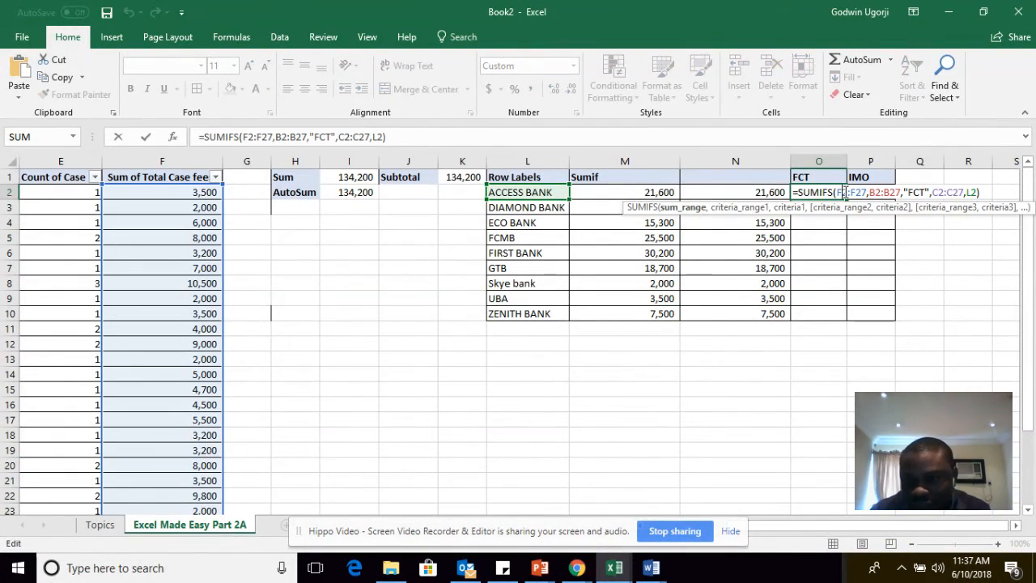
type("$F")
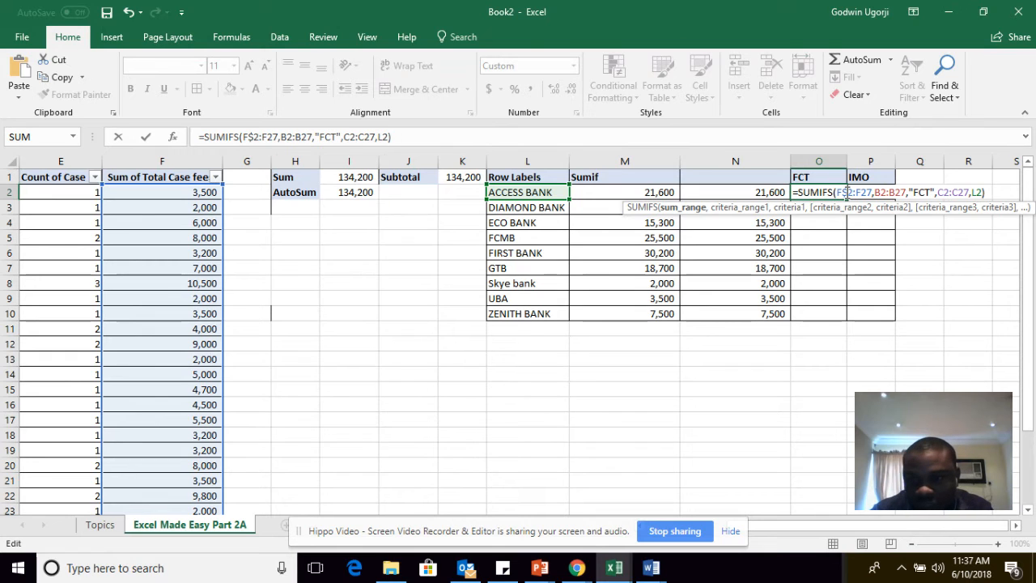
type("$2:")
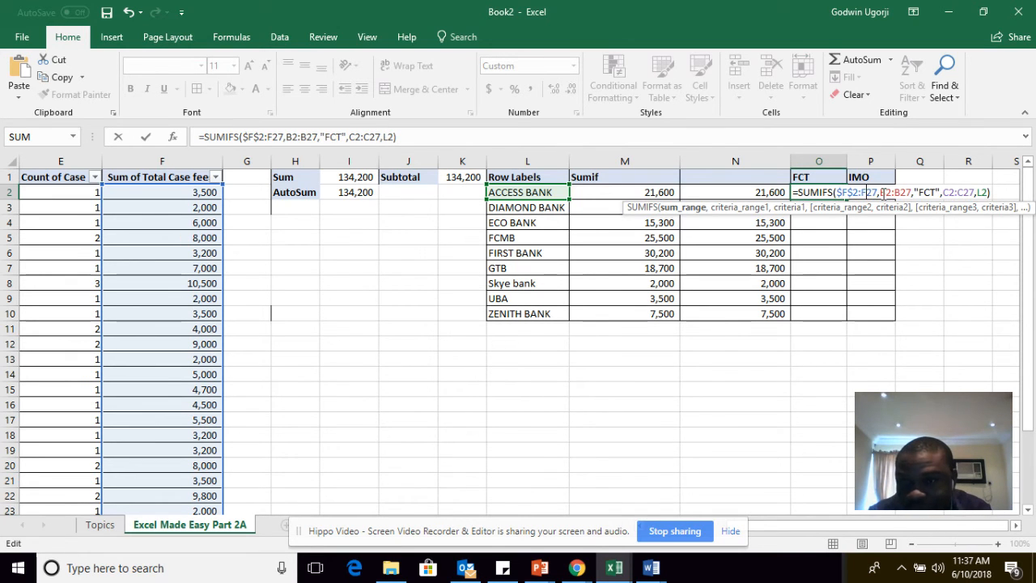
type("$F")
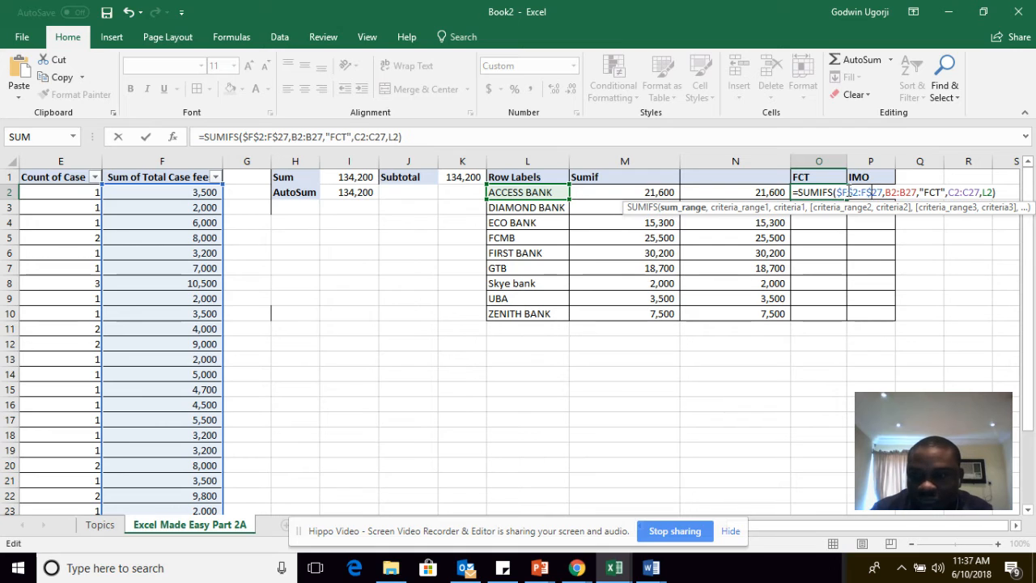
type("$")
Step: Make the state criteria range in the O2 SUMIFS formula absolute, as $B$2:$B$27
left_click(895, 192)
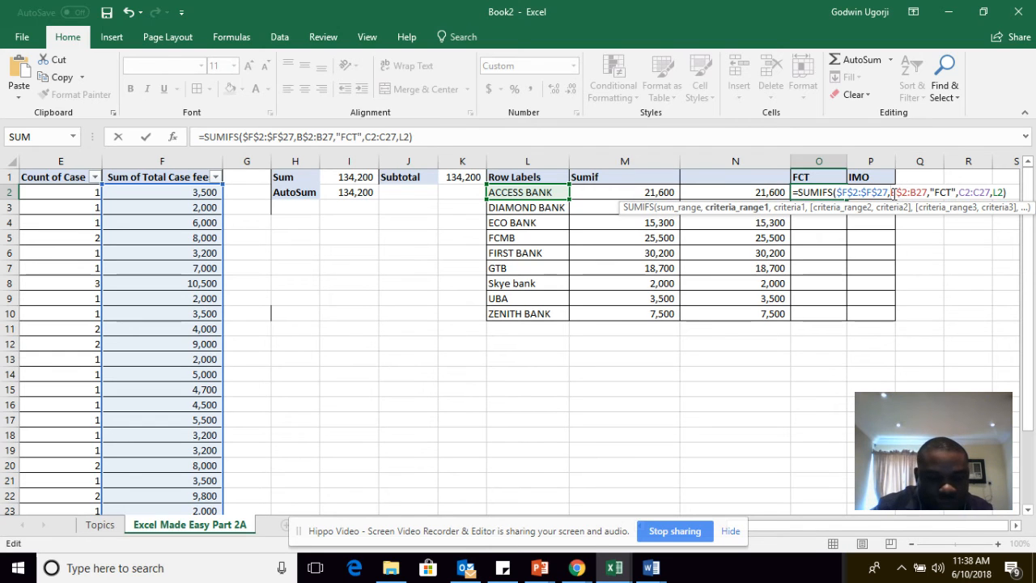
type("$")
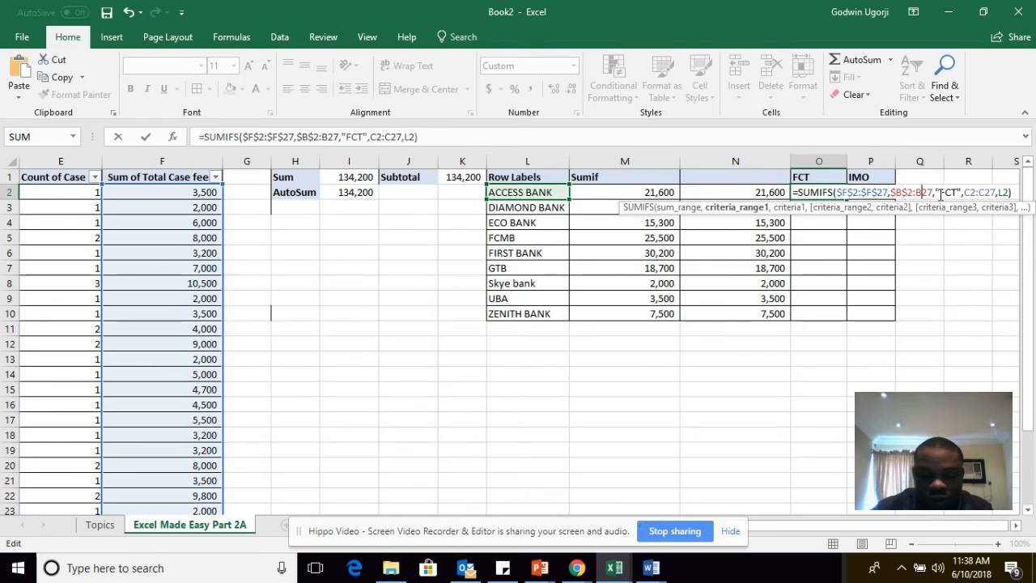
type("$")
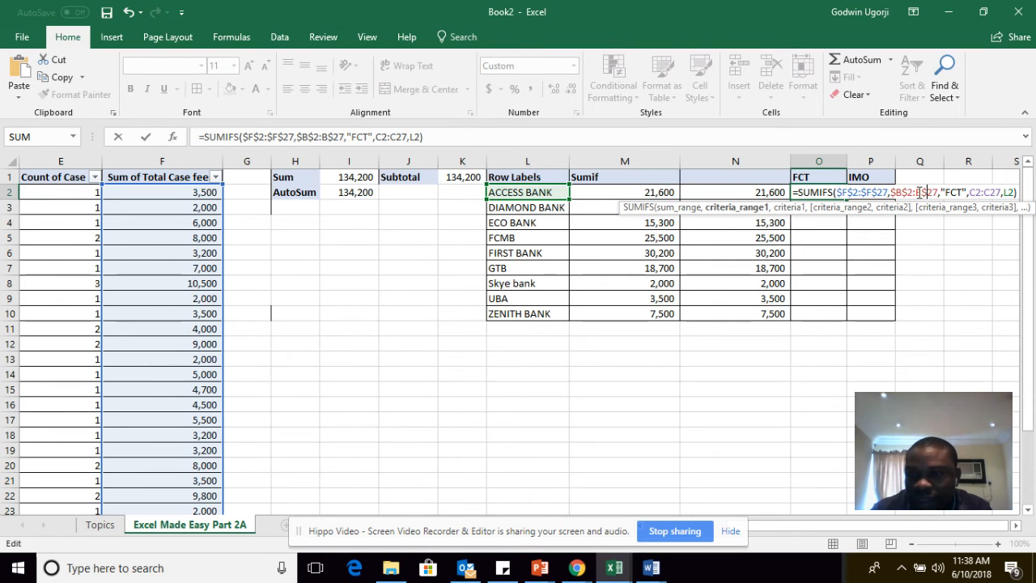
left_click(918, 192)
type("$")
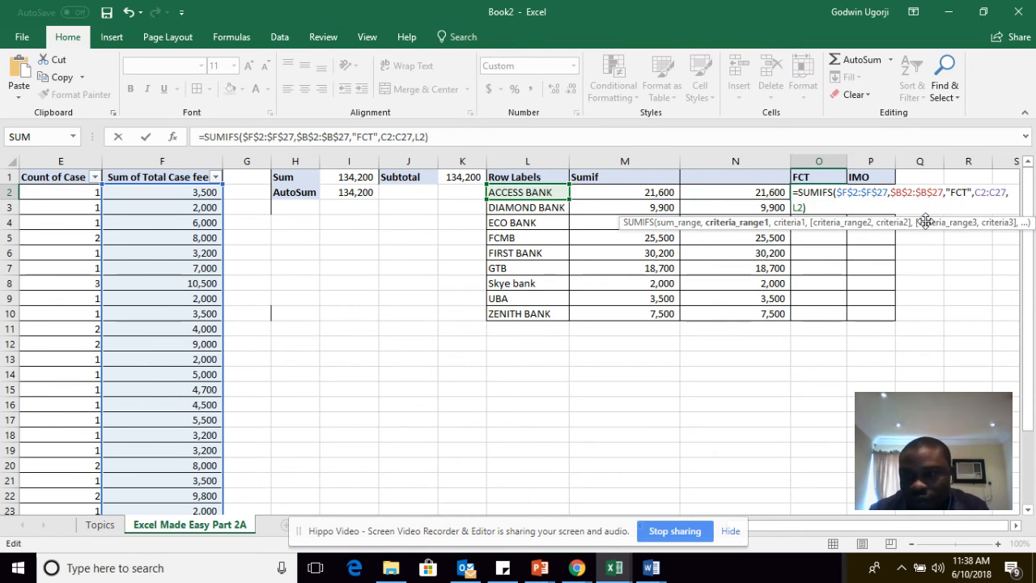
Step: Make the bank criteria range absolute as $C$2:$C$27, completing the O2 formula as =SUMIFS($F$2:$F$27,$B$2:$B$27,"FCT",$C$2:$C$27,L2)
left_click(981, 191)
type("$")
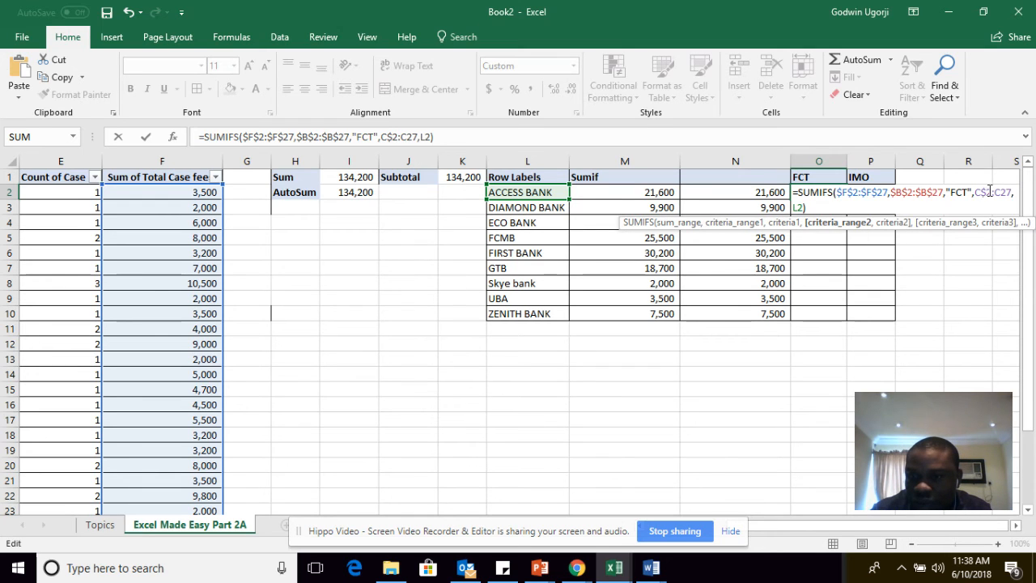
left_click(978, 192)
type("$")
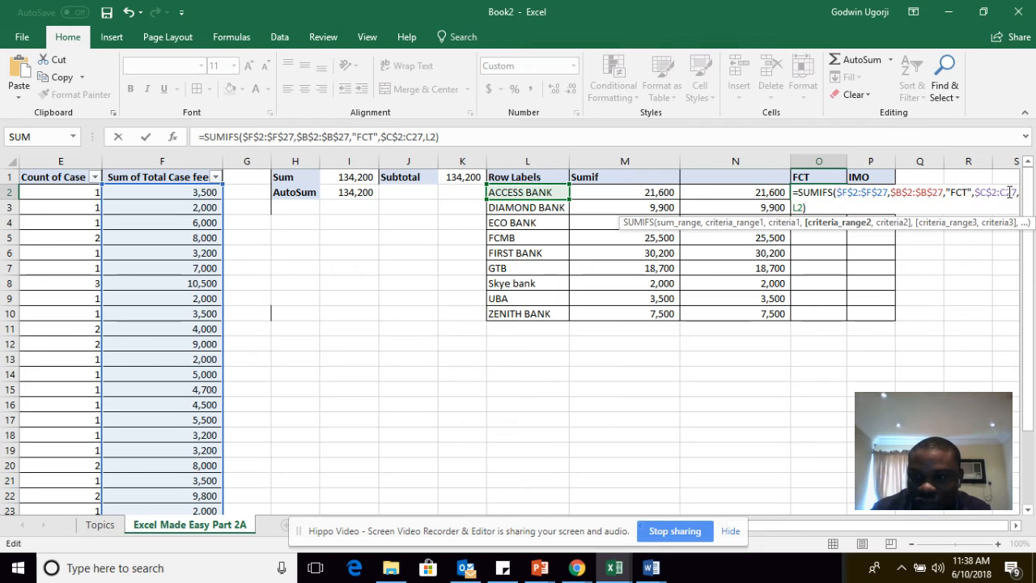
left_click(1009, 192)
type("$")
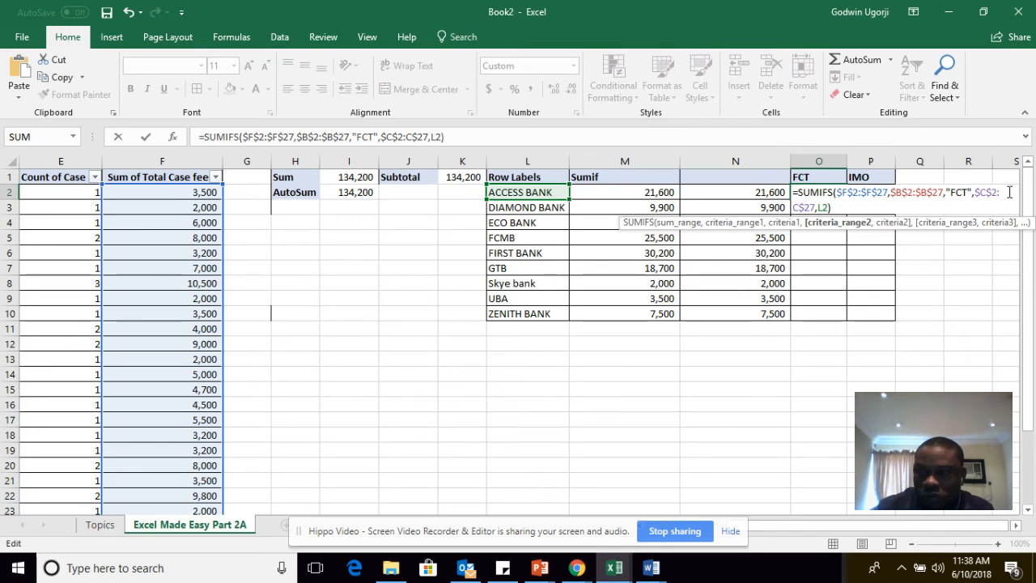
left_click(794, 208)
type("$")
key("Return")
Step: Copy the SUMIFS formula from O2 down to O10 and select O3 to inspect its copied formula
left_click(828, 191)
left_click_drag(847, 200, 854, 324)
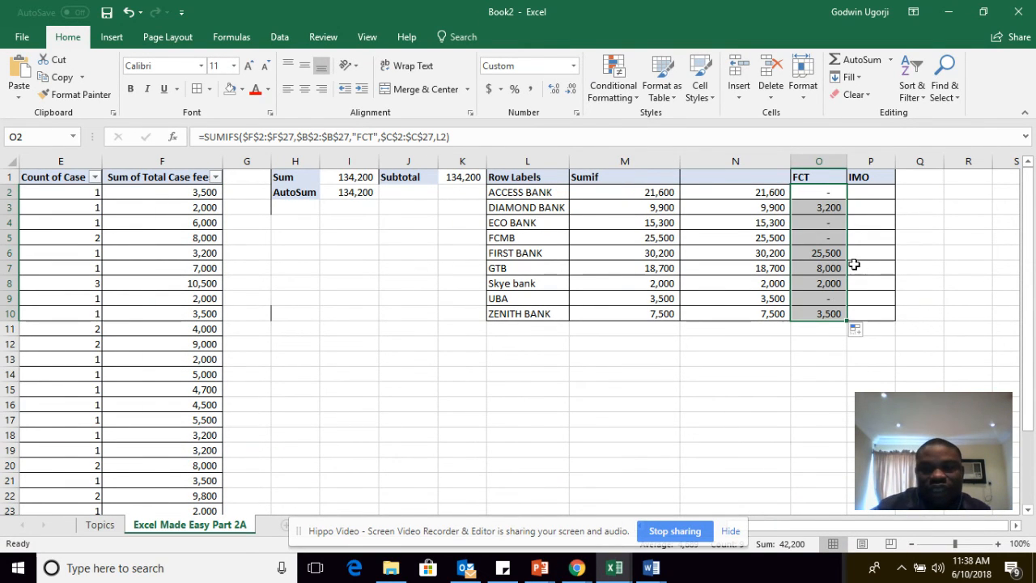
left_click(820, 207)
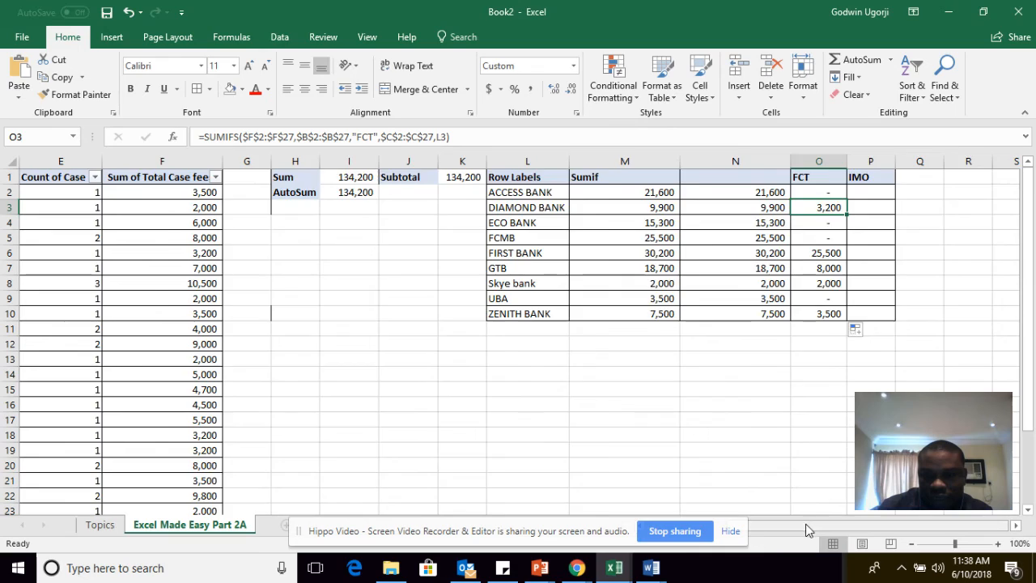
Step: Review the vendor table's state, bank and fee columns, check the Topics sheet, and return to the Excel Made Easy Part 2A sheet
scroll(805, 523, "left", 3)
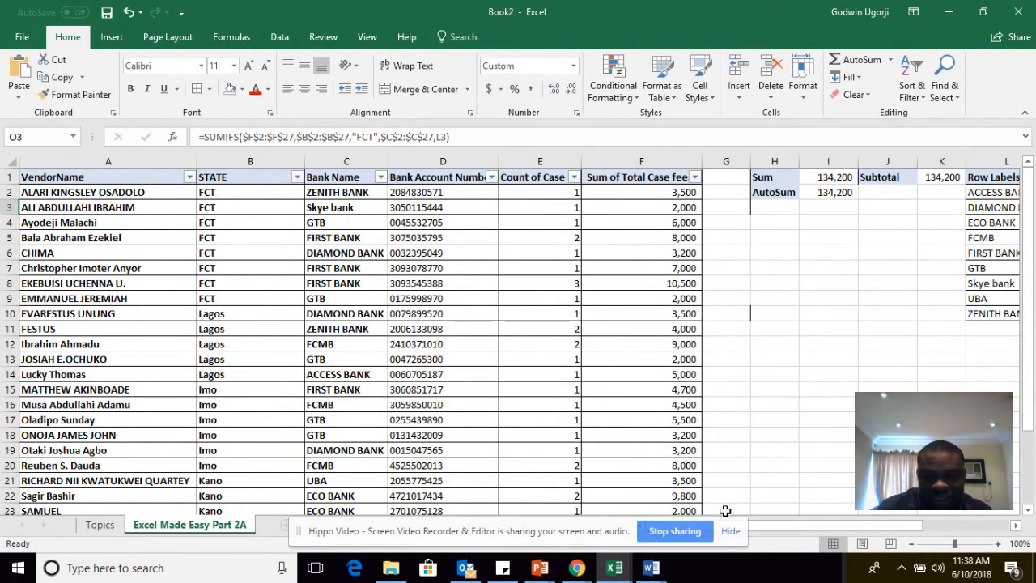
scroll(770, 530, "right", 3)
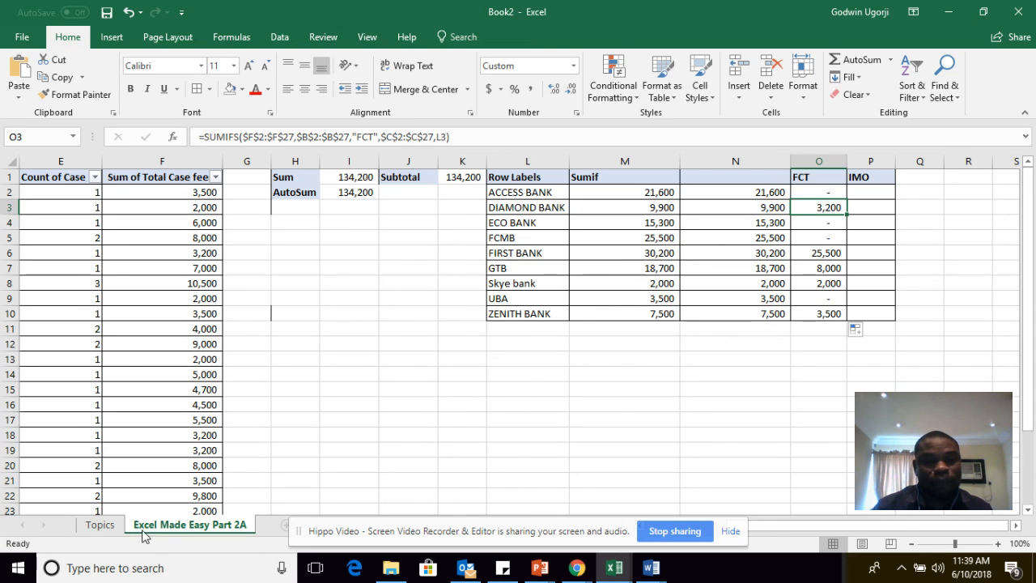
left_click(99, 526)
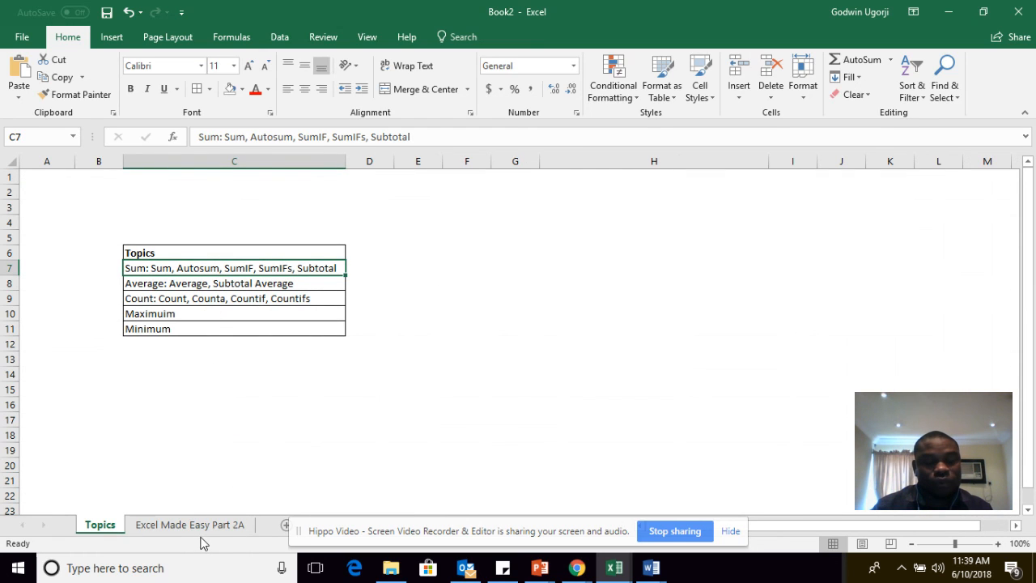
left_click(172, 526)
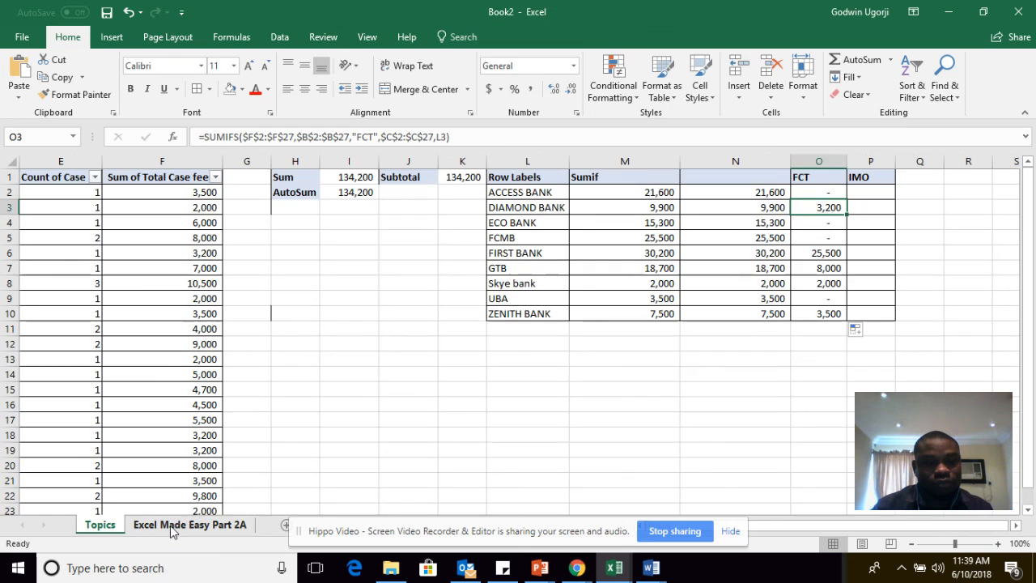